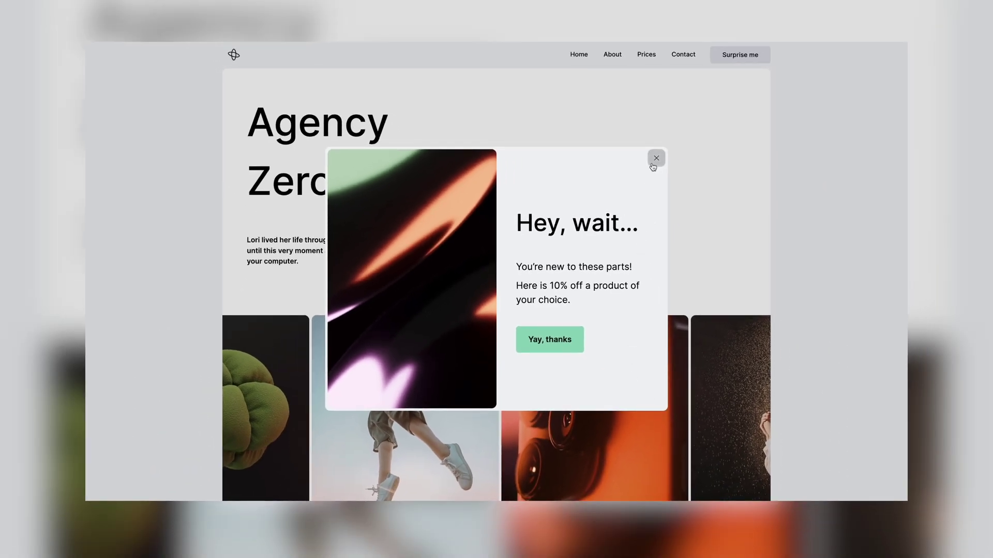
On the live site, dismiss the 'Hey, wait...' popup demos, including the Surprise me and slide-in versions
click(656, 159)
click(656, 158)
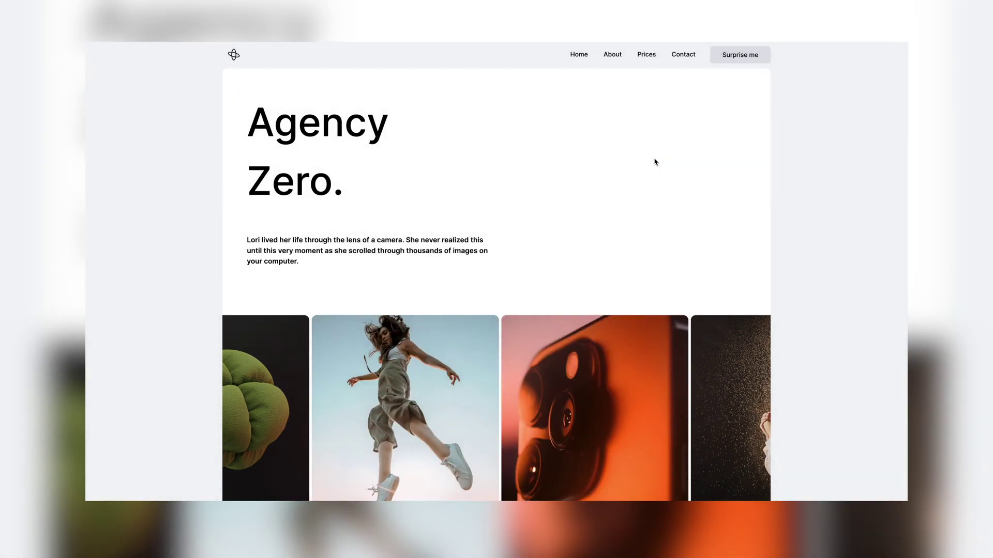
click(724, 60)
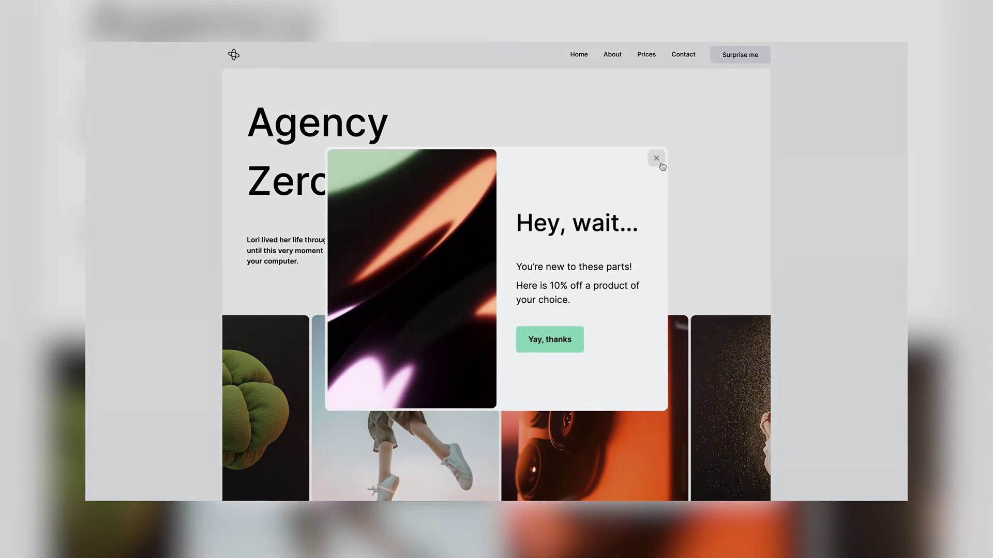
click(660, 163)
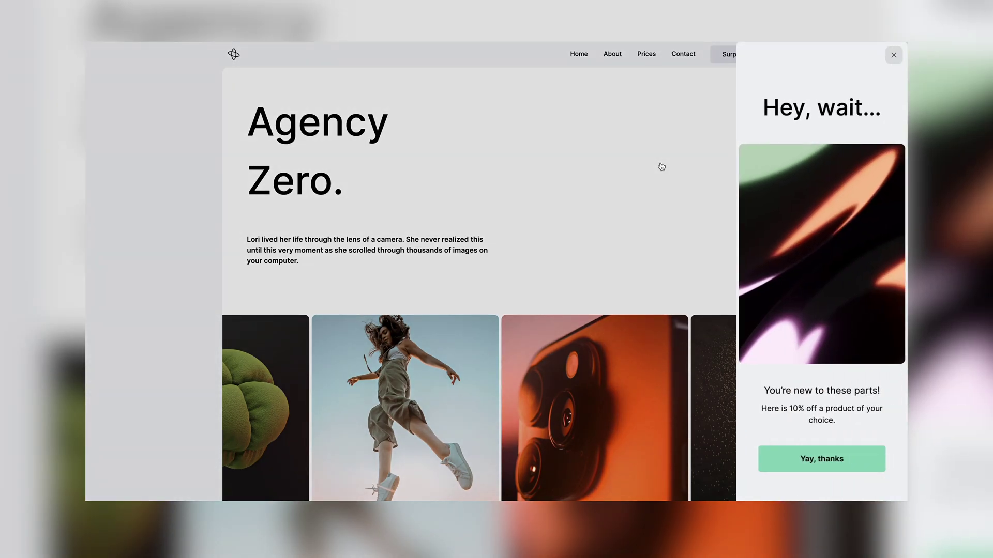
click(661, 167)
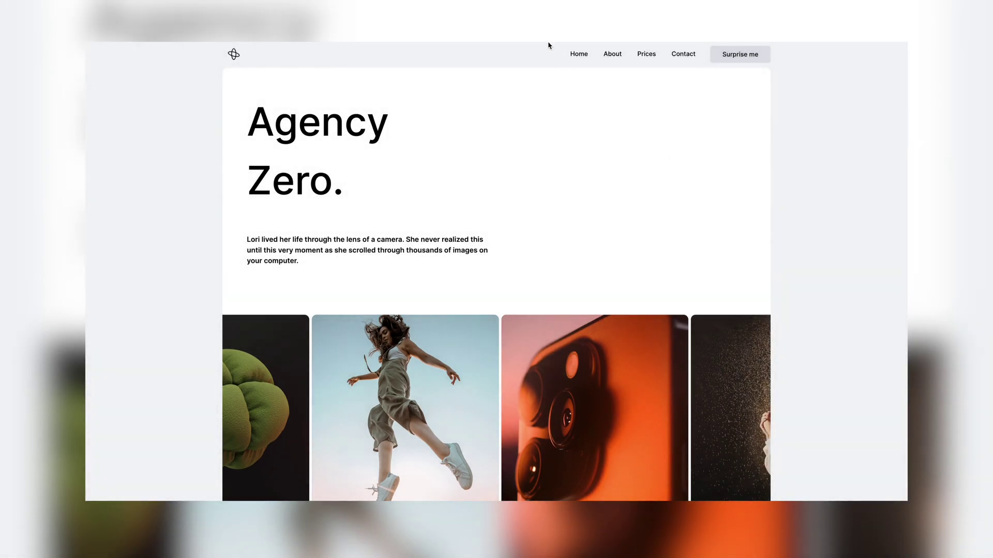
mouse_move(548, 43)
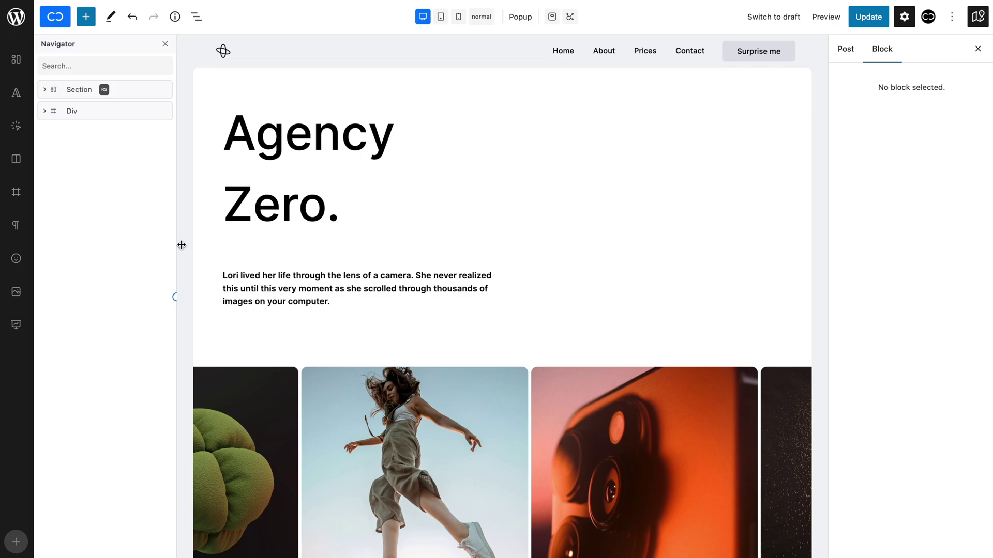
Add a Modal block to the Agency Zero page and select it
scroll(417, 233, down, 3)
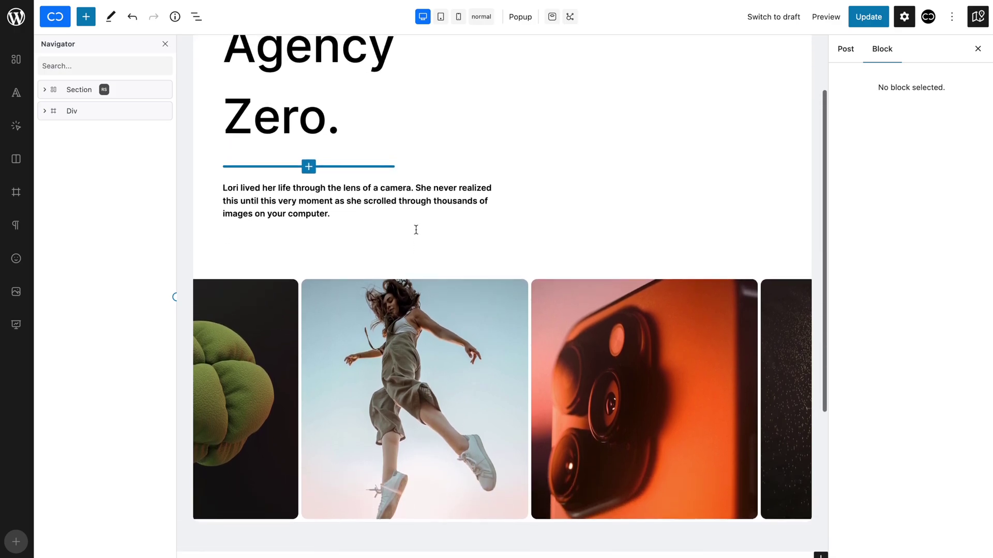
scroll(416, 230, up, 3)
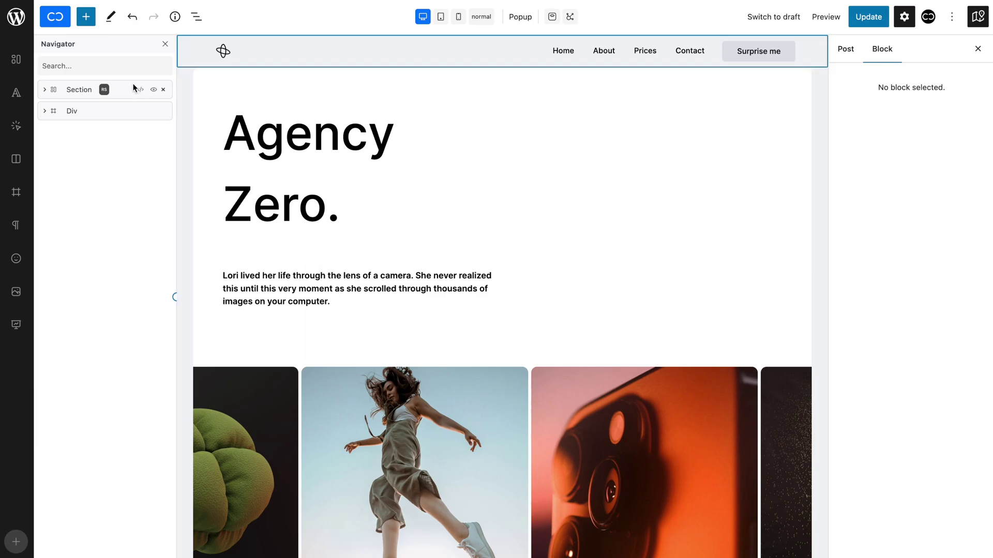
click(86, 16)
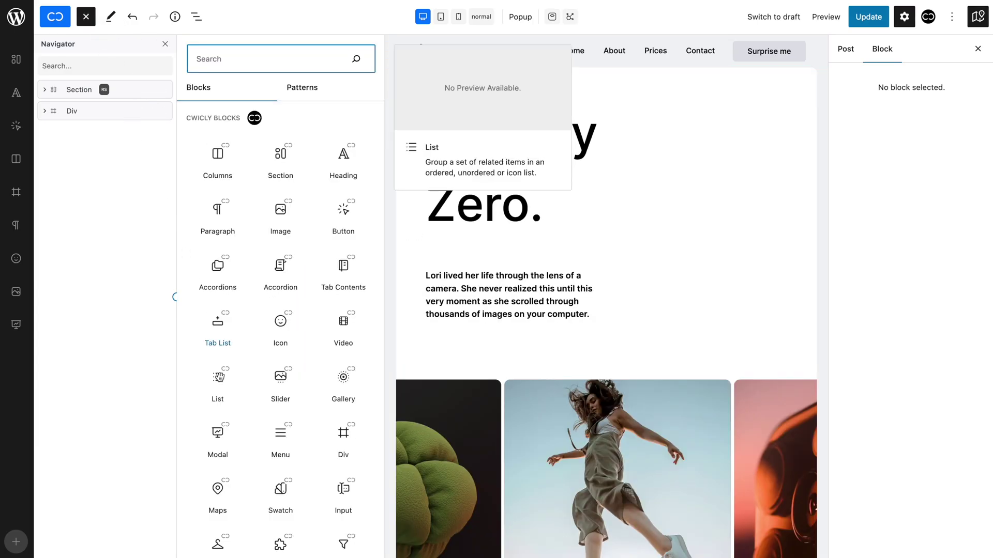
click(217, 436)
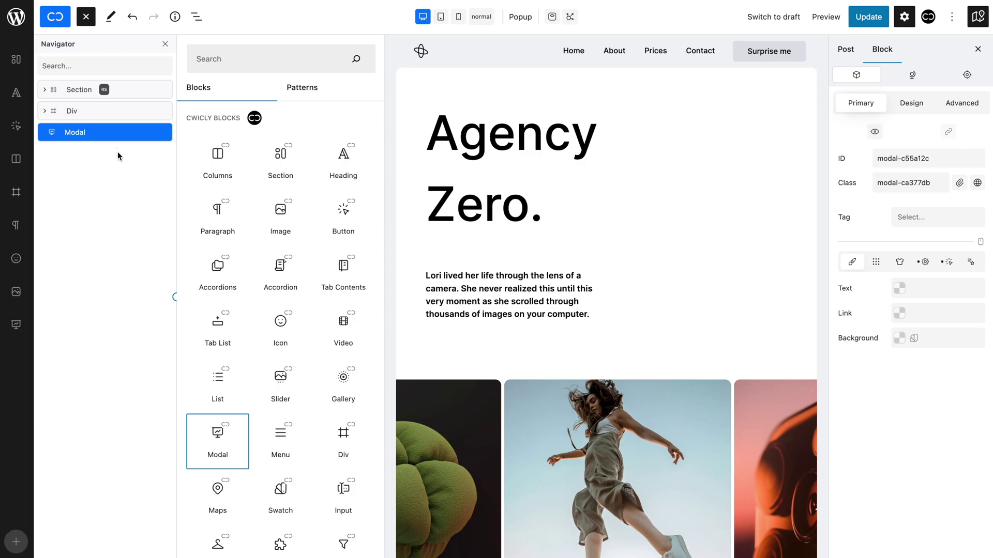
click(113, 131)
Rename the modal to 'Inactivity & Button Popup' in the Navigator
double_click(79, 133)
text(Inactivity & Button Popup)
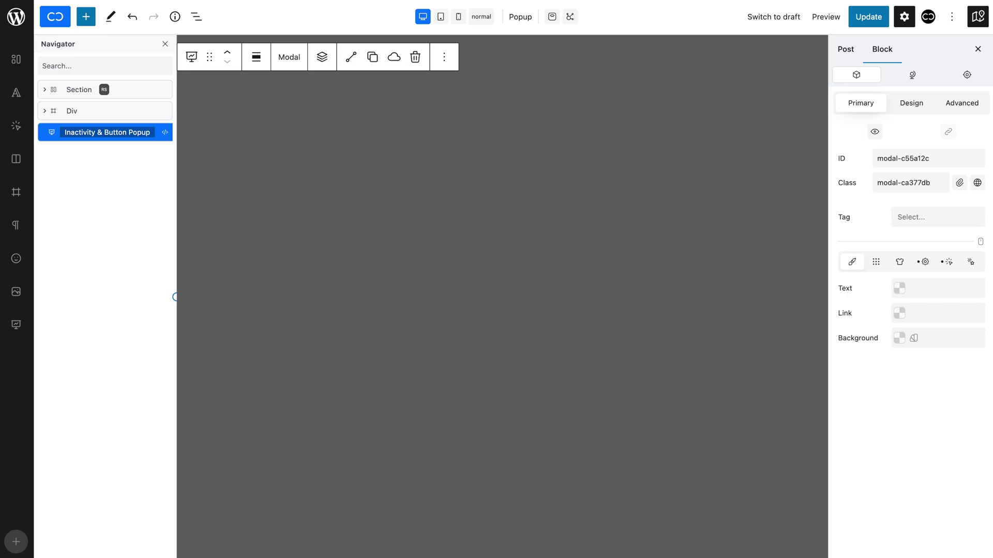
key(Return)
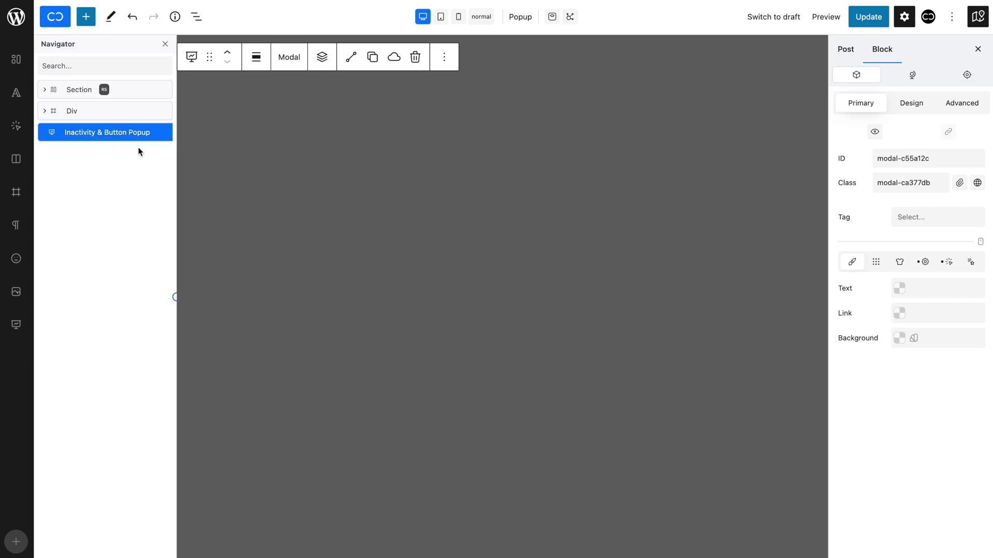
Set the modal width to 50%
click(899, 262)
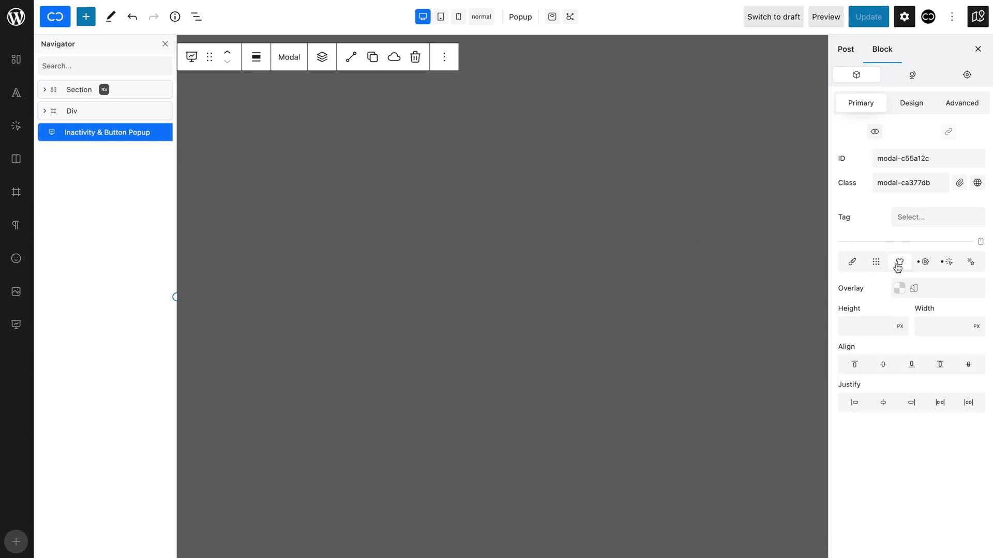
click(930, 325)
text(50)
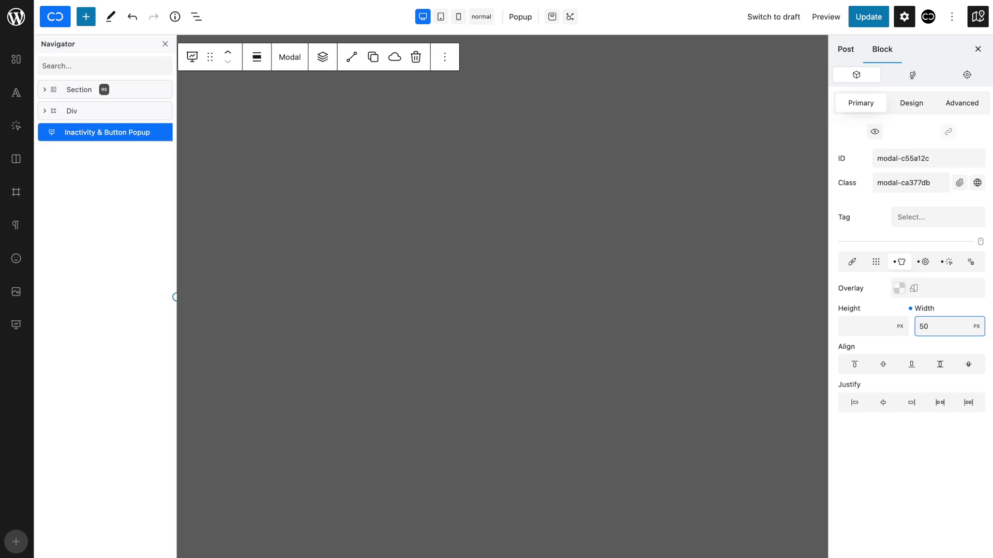
click(976, 327)
click(977, 365)
Give the modal a light grey #F1F2F4 background colour
click(853, 263)
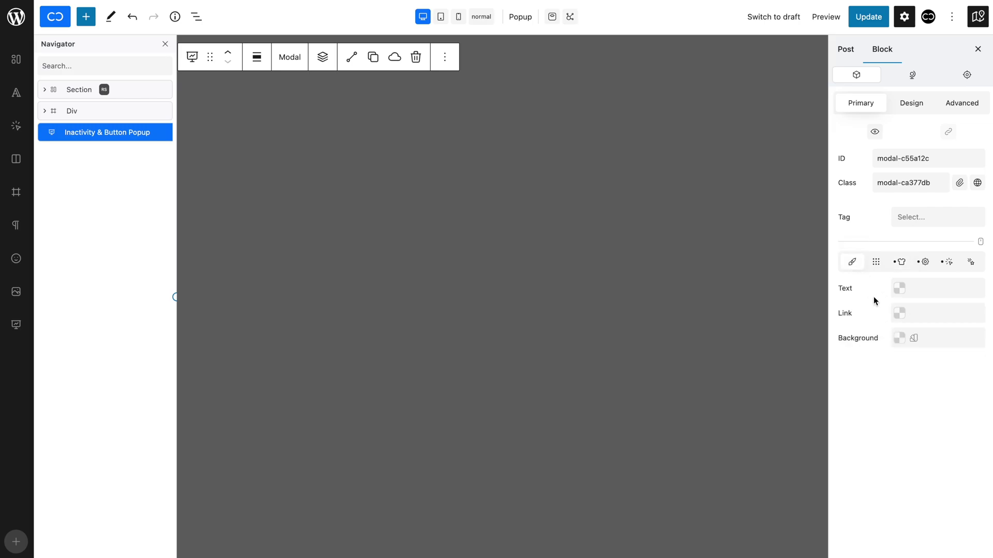
click(898, 339)
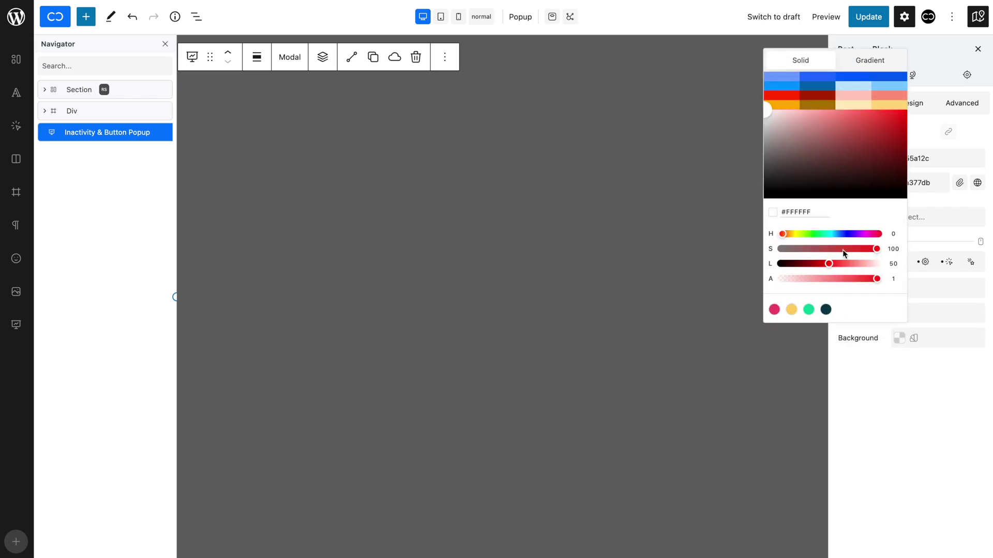
triple_click(813, 212)
text(#F1F2F4)
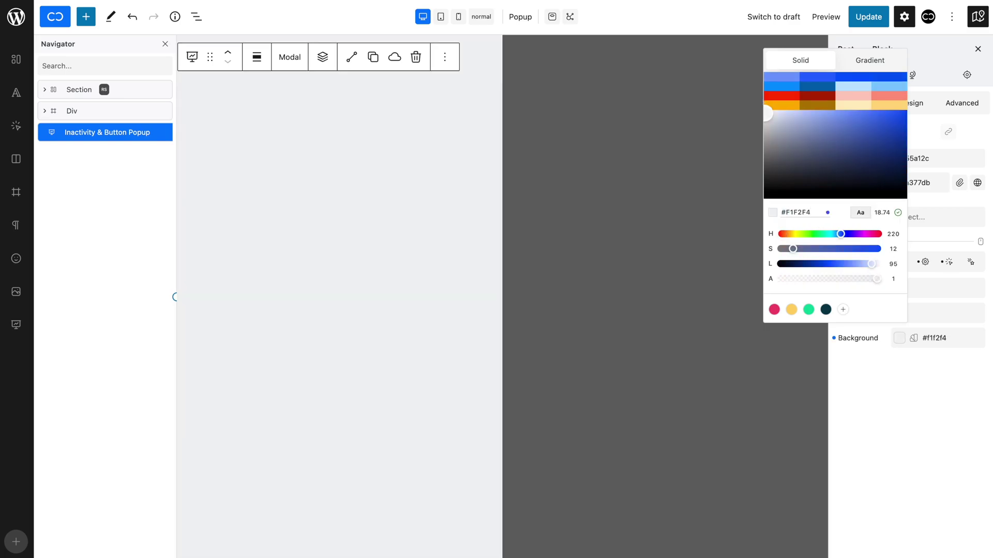
click(897, 397)
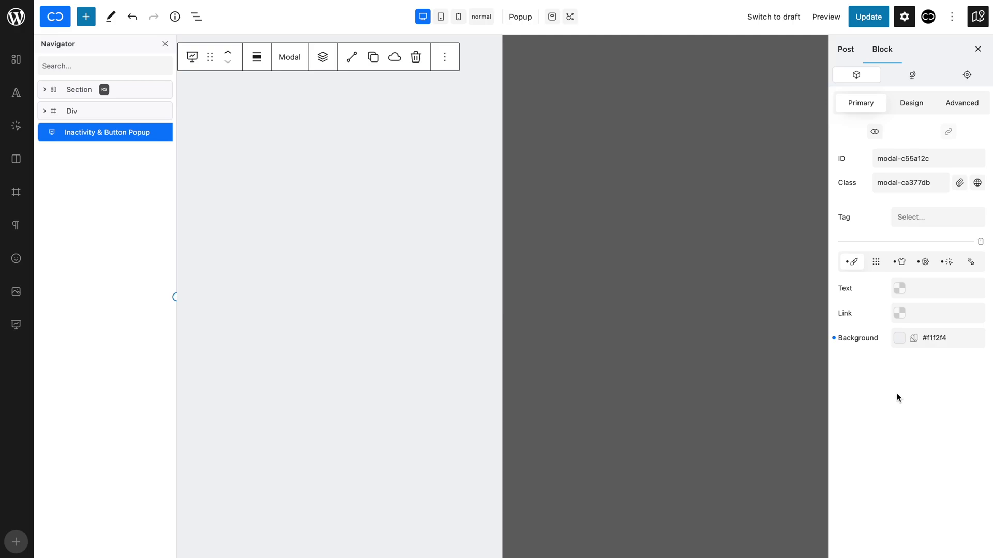
Centre the modal both vertically and horizontally
click(902, 265)
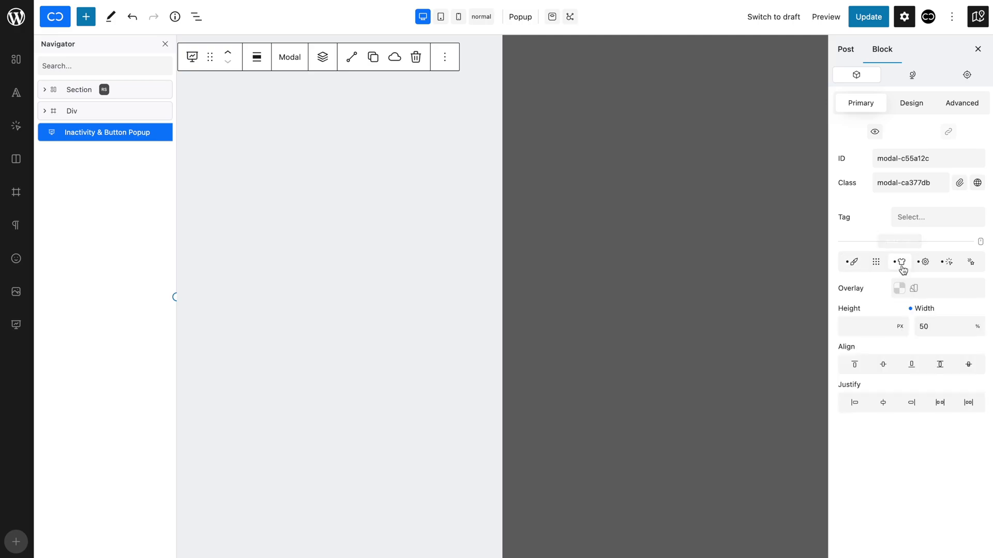
click(882, 366)
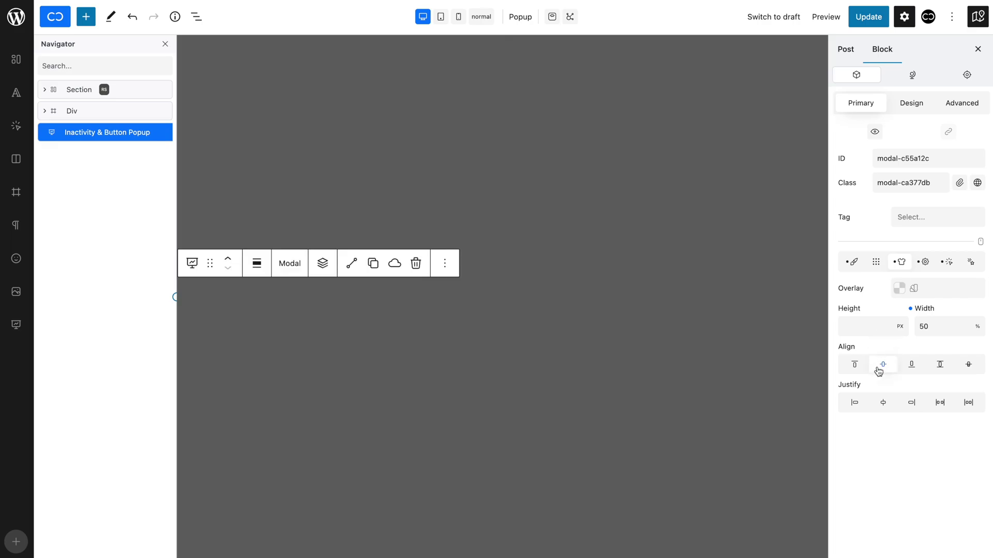
click(883, 408)
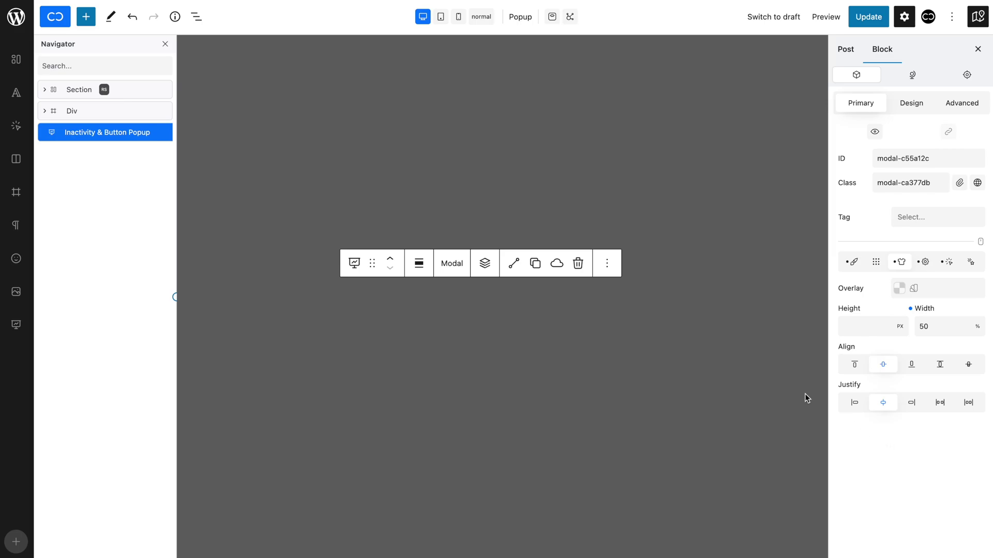
Add a Columns block with two equal columns inside the modal
click(486, 264)
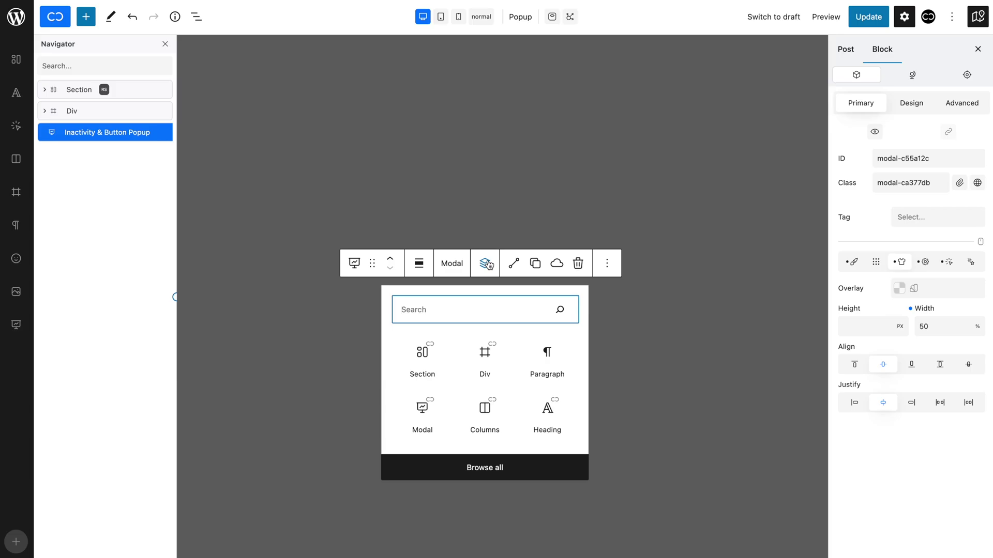
click(488, 408)
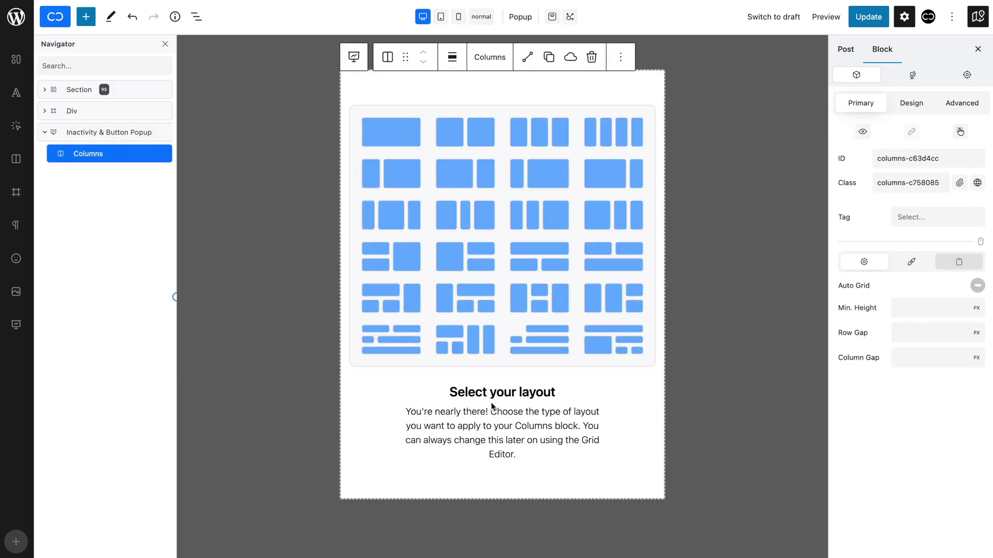
click(469, 135)
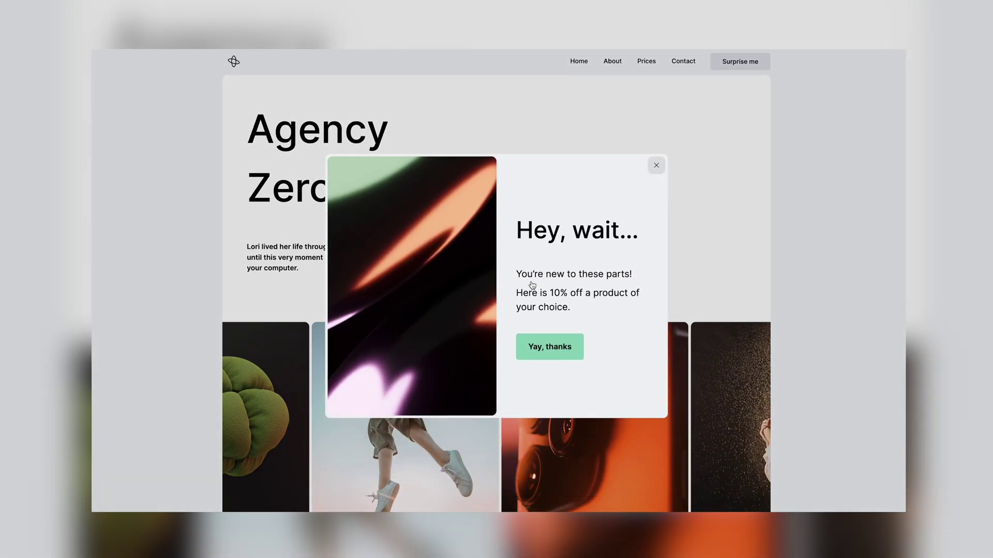
Set the modal's overlay colour to the translucent dark #1212121F
click(656, 165)
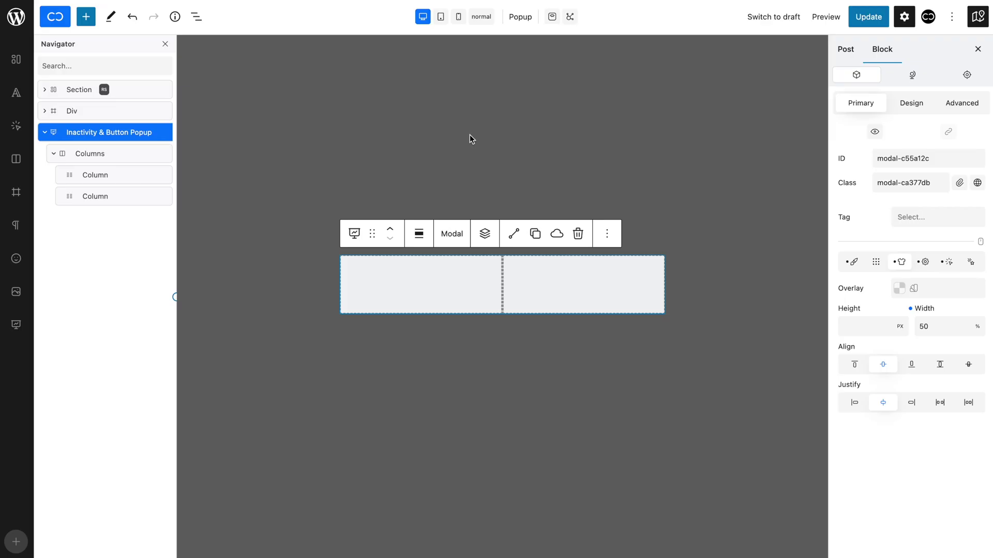
click(898, 288)
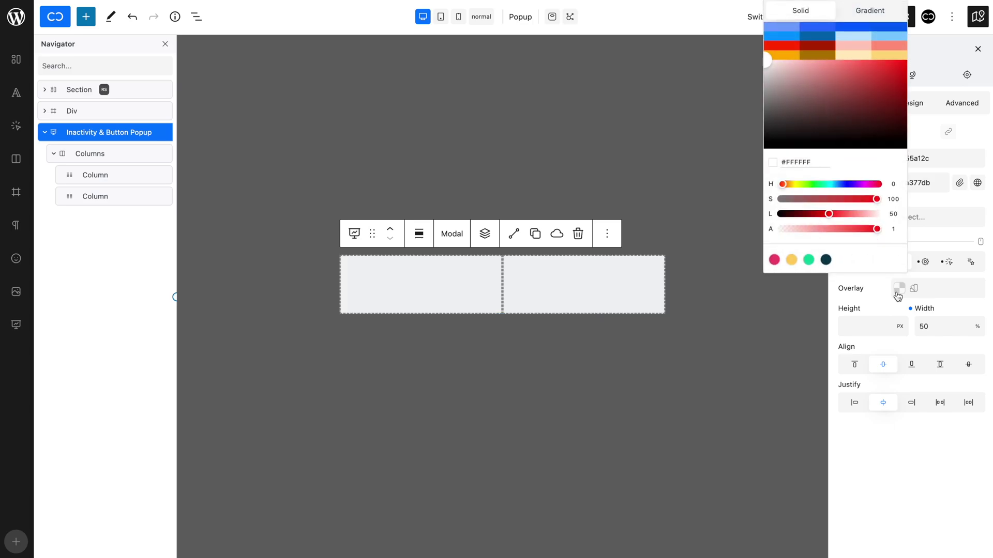
triple_click(800, 164)
text(#1212121F)
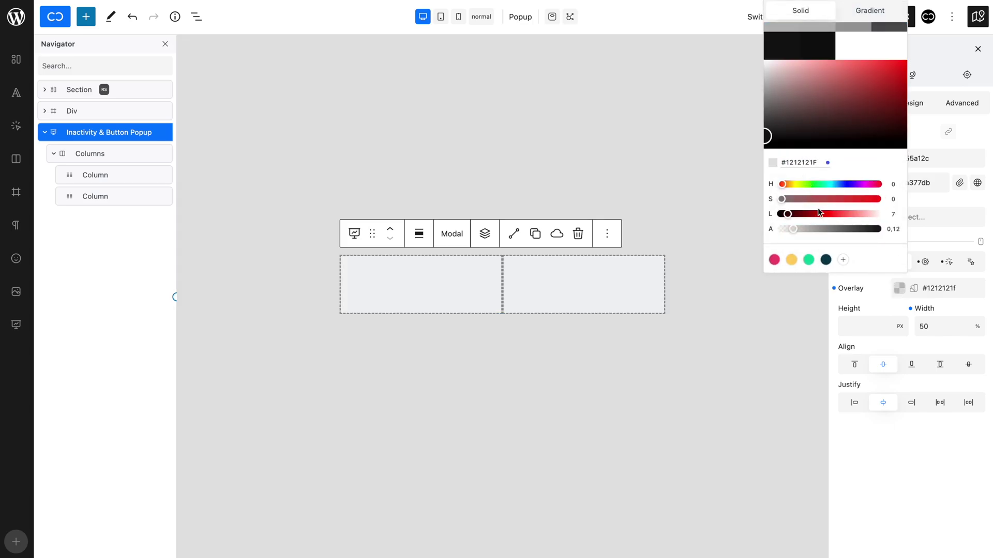
click(899, 432)
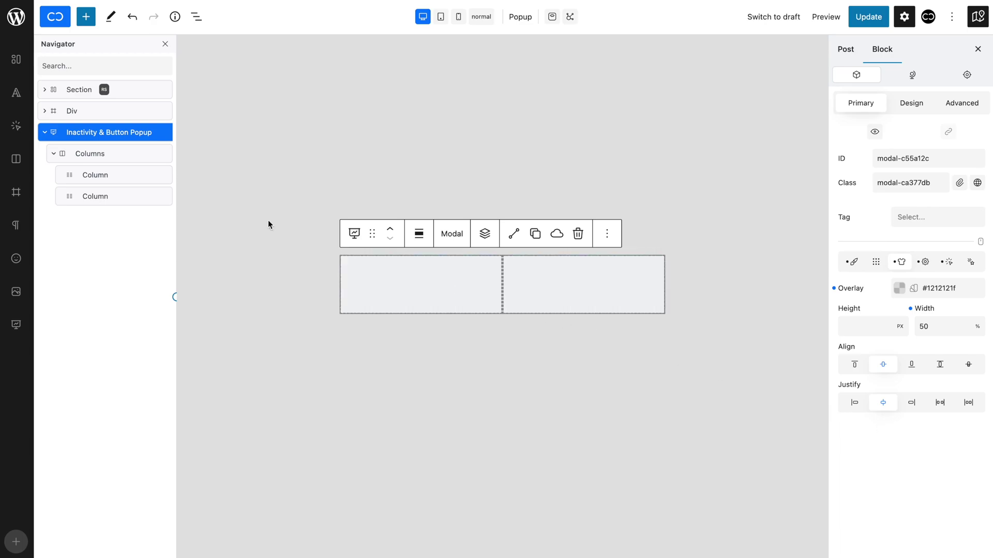
Insert an Image block in the left column showing the dark abstract philip-oroni photo
click(127, 179)
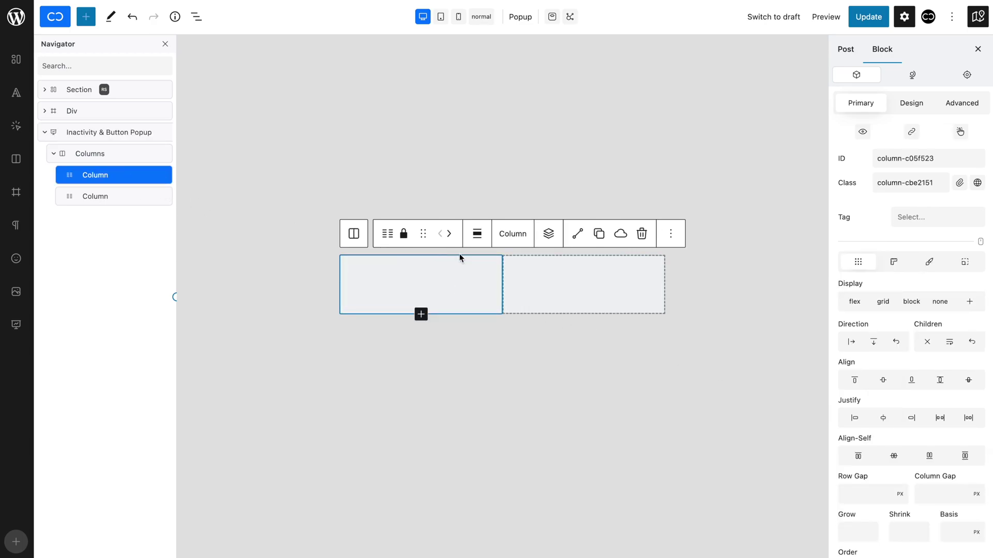
click(549, 234)
text(image)
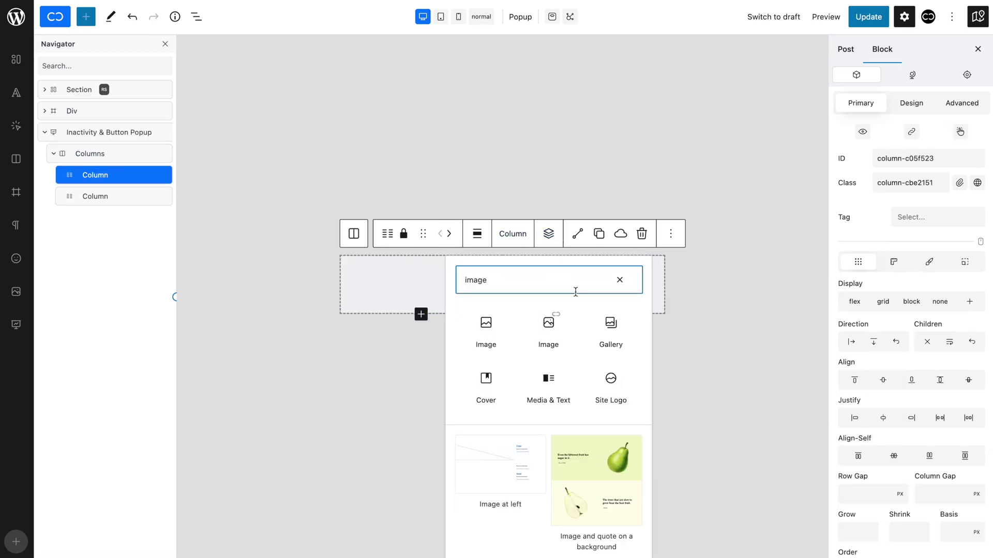
click(559, 334)
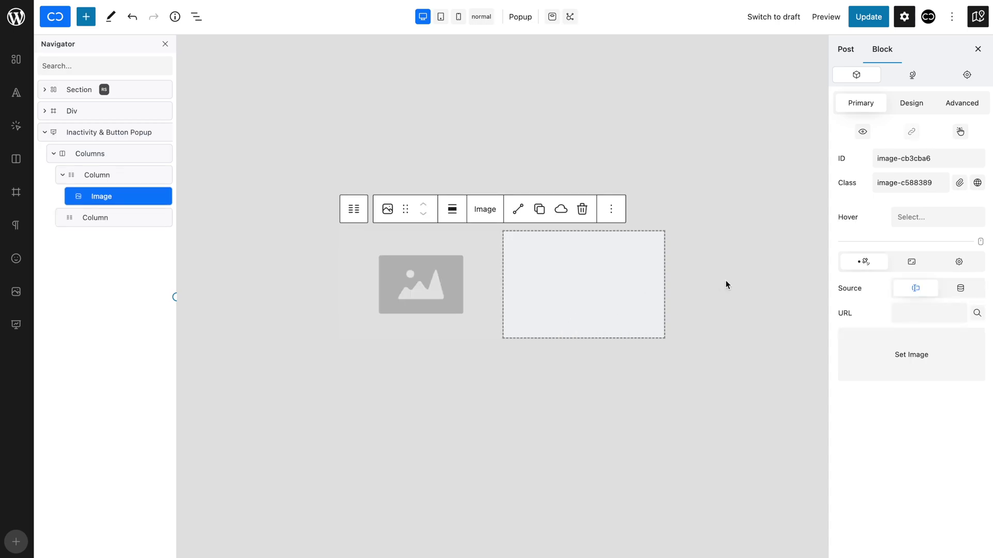
click(977, 313)
click(344, 156)
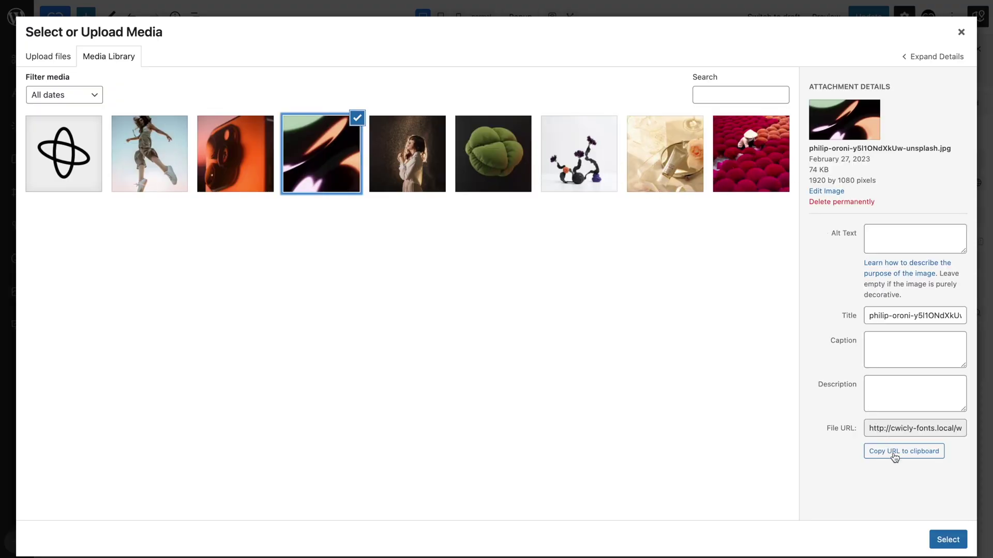
click(948, 541)
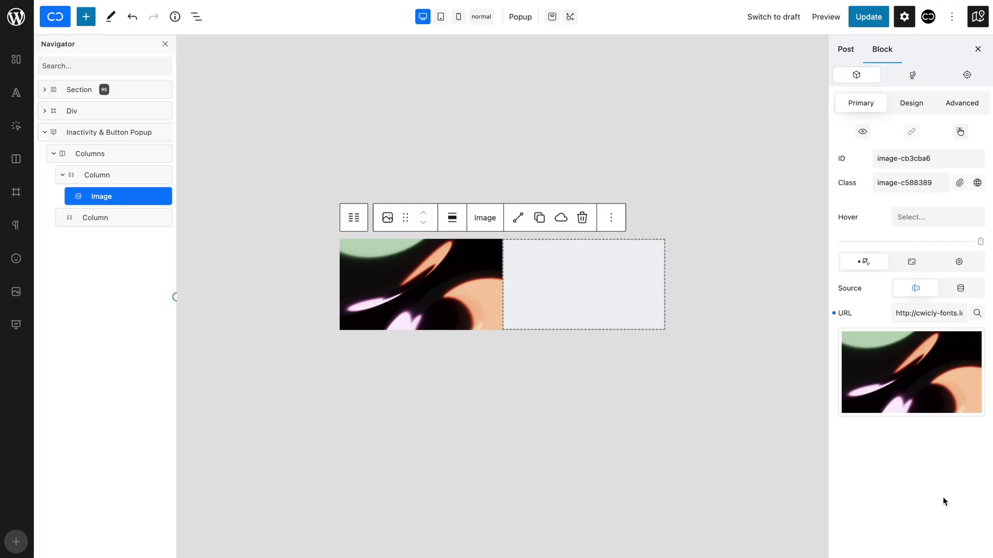
Set the image height to 530 with Object Fit cover
click(911, 262)
click(867, 301)
text(530)
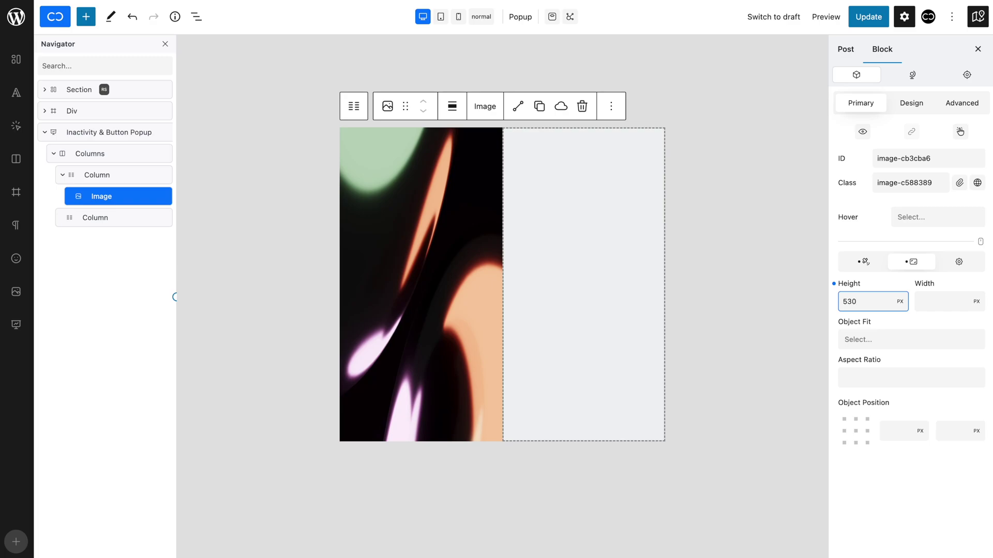
click(886, 342)
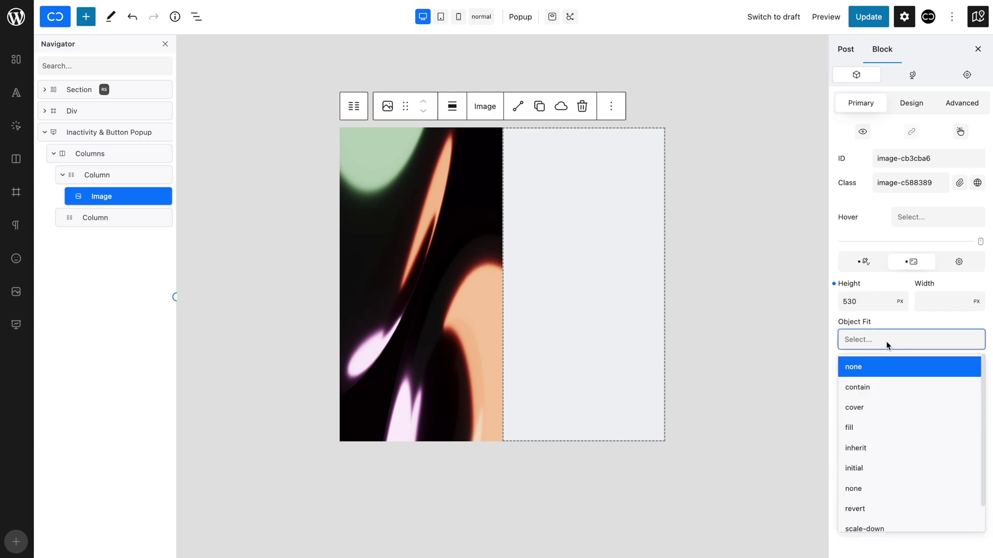
click(886, 407)
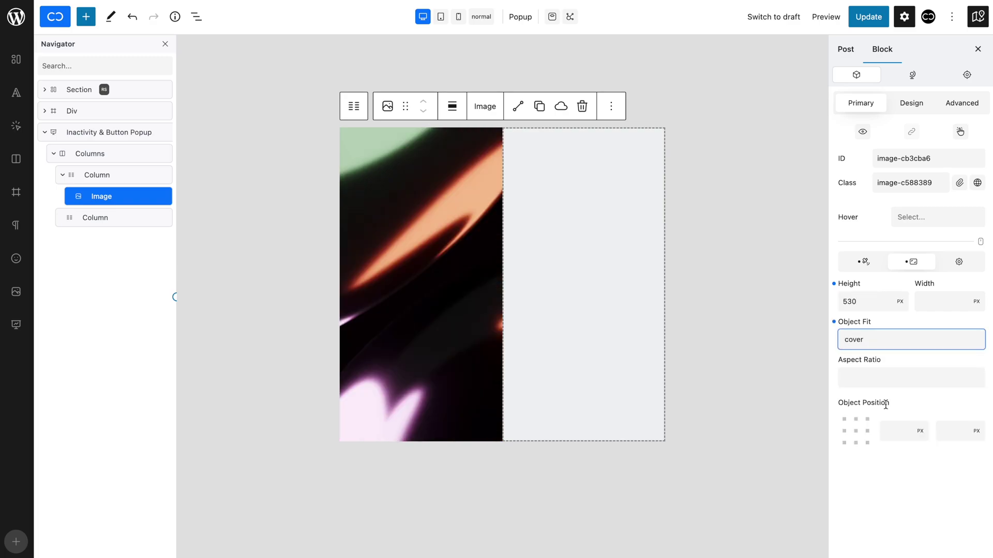
click(926, 403)
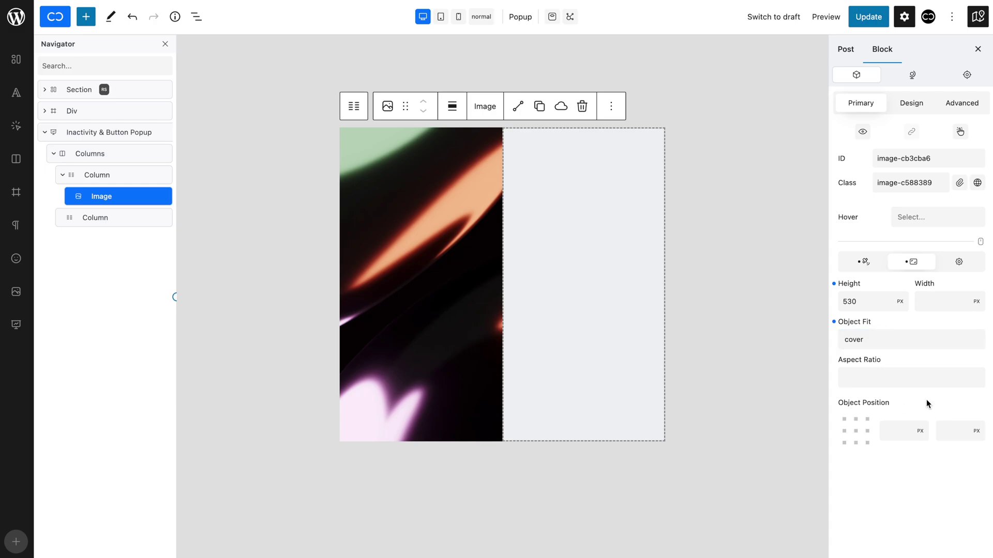
Round the image's corners with a 10 px border radius
click(917, 104)
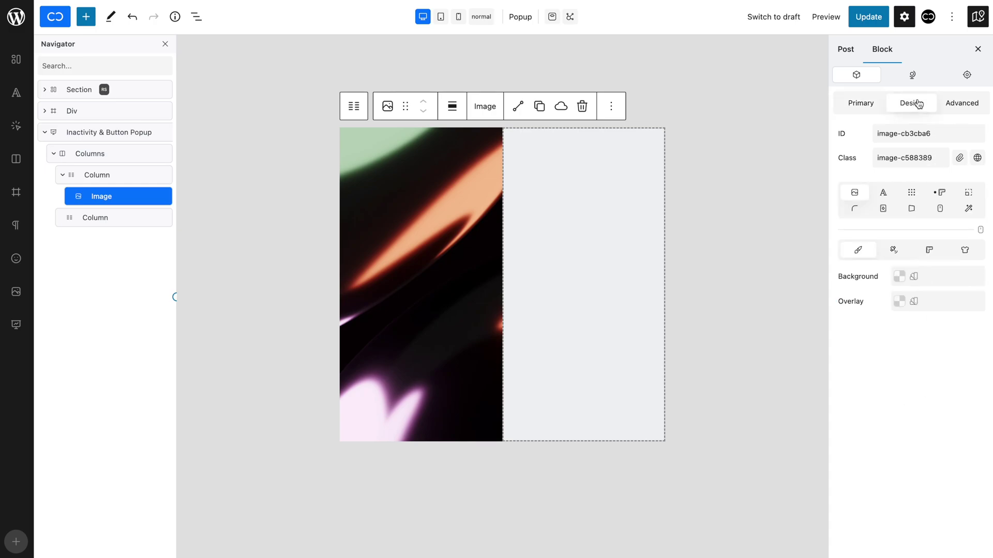
click(856, 209)
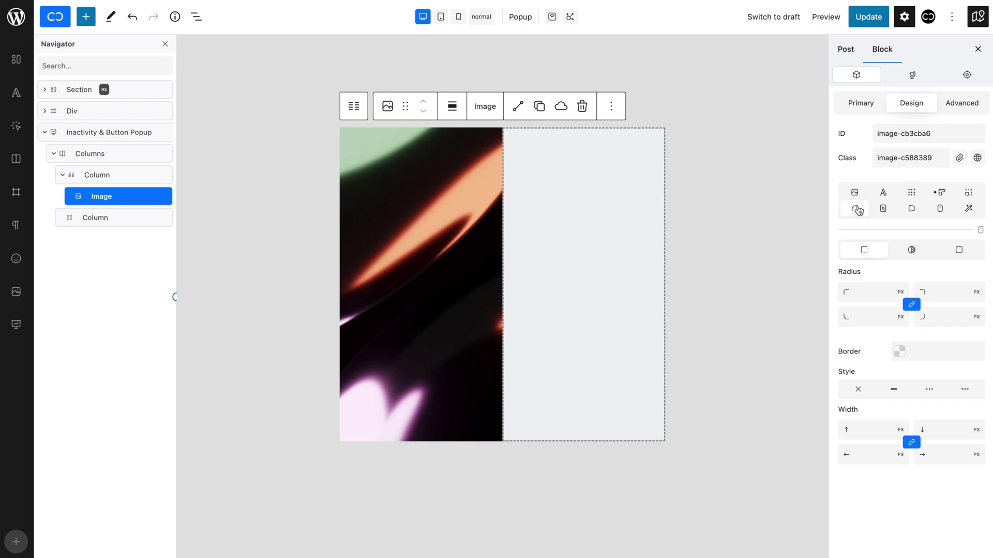
click(864, 289)
text(10)
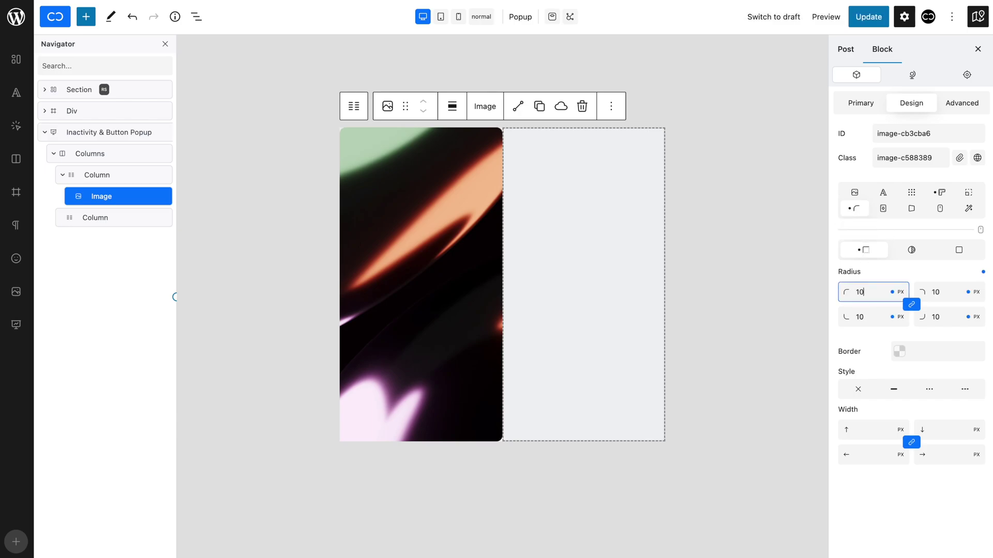
click(870, 340)
Give the Inactivity & Button Popup modal 5 px padding on all sides
click(114, 130)
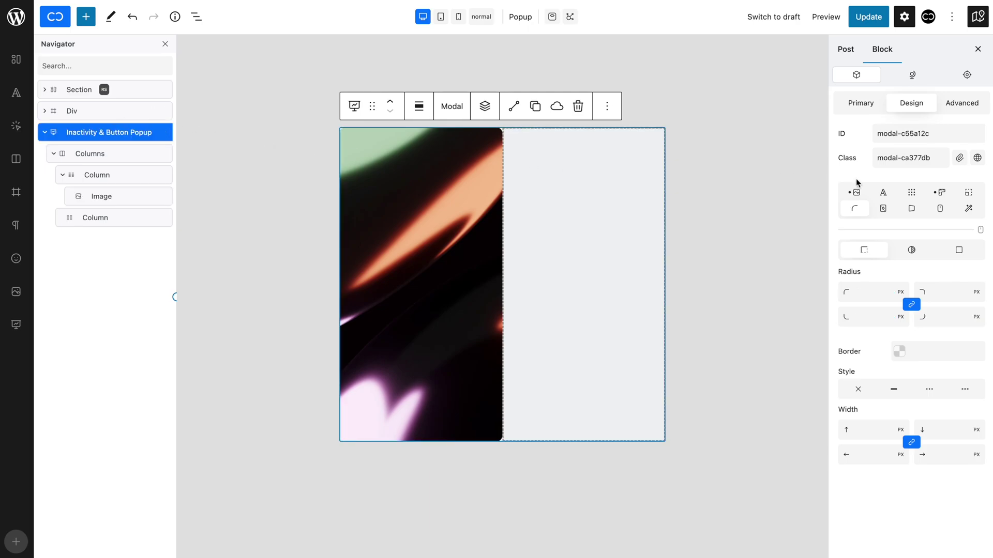
click(970, 192)
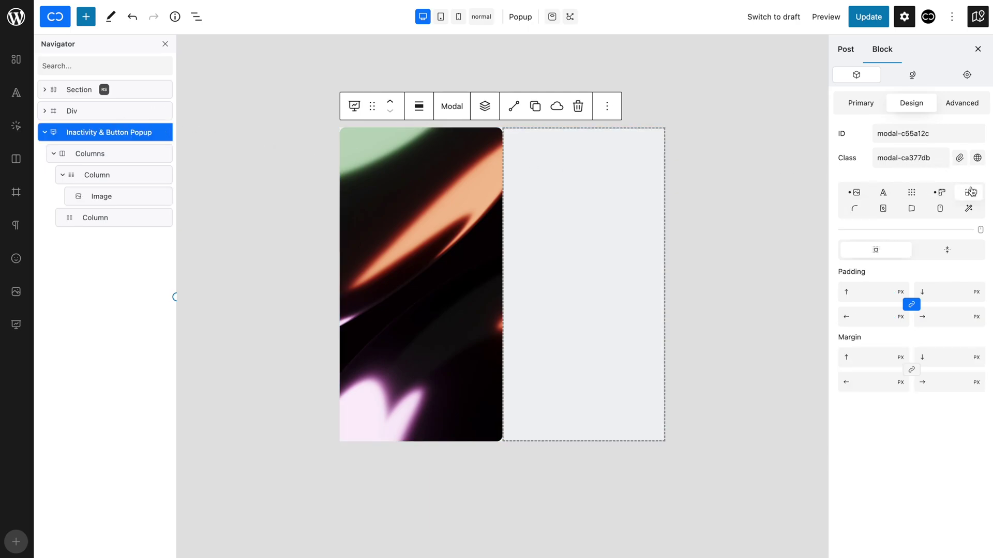
click(870, 292)
text(5)
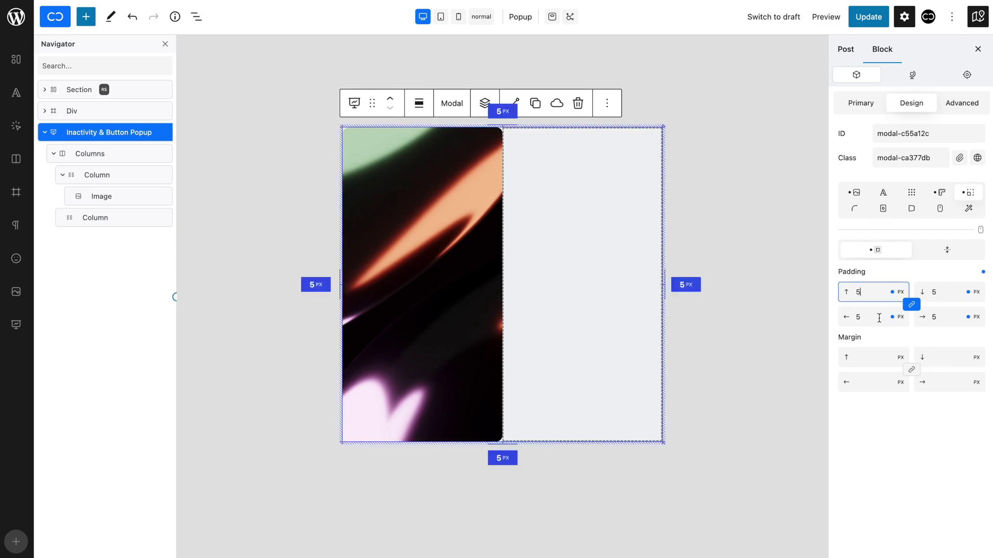
click(882, 334)
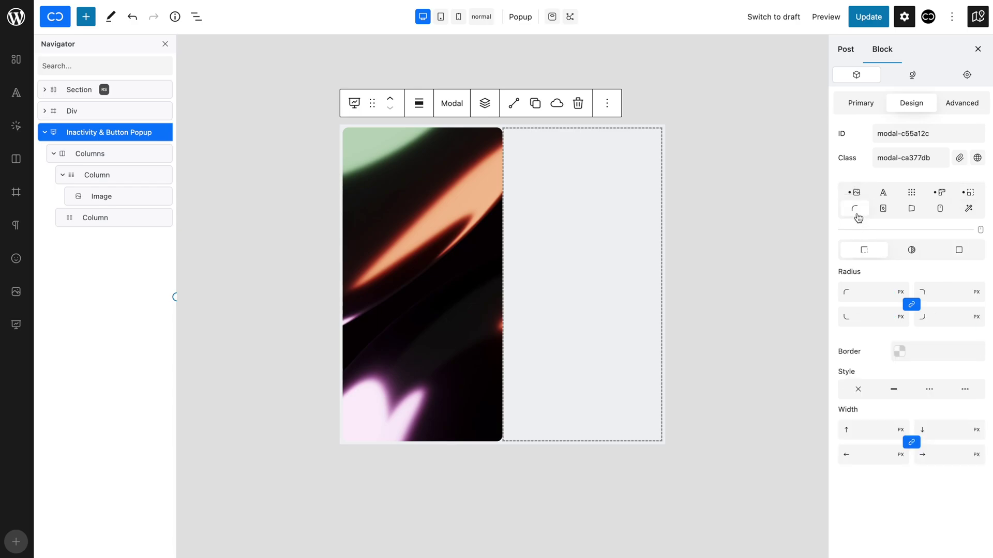
Set the modal's corner radius to 10 px
click(862, 287)
text(10)
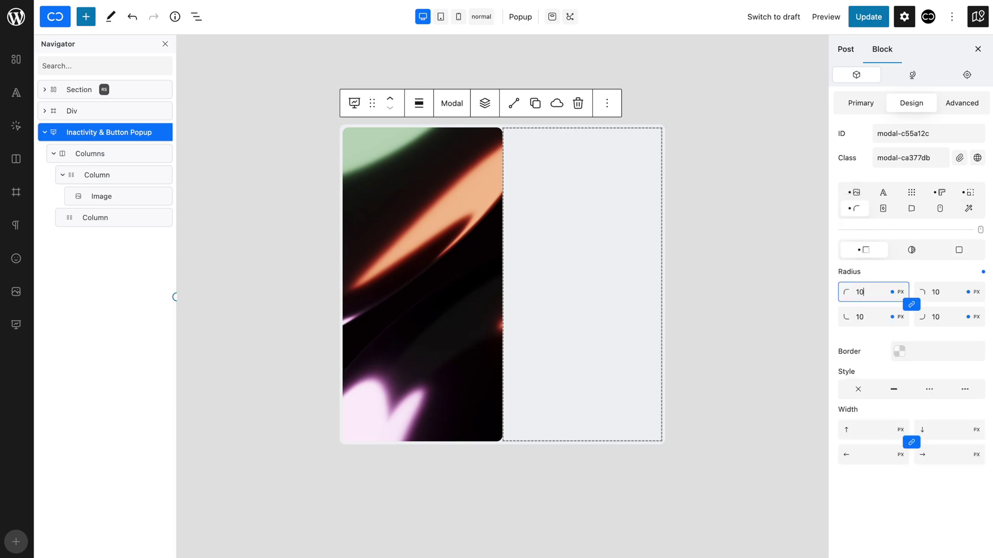
click(867, 346)
Make the right column a vertical flex container with start-aligned, vertically centred content
click(127, 218)
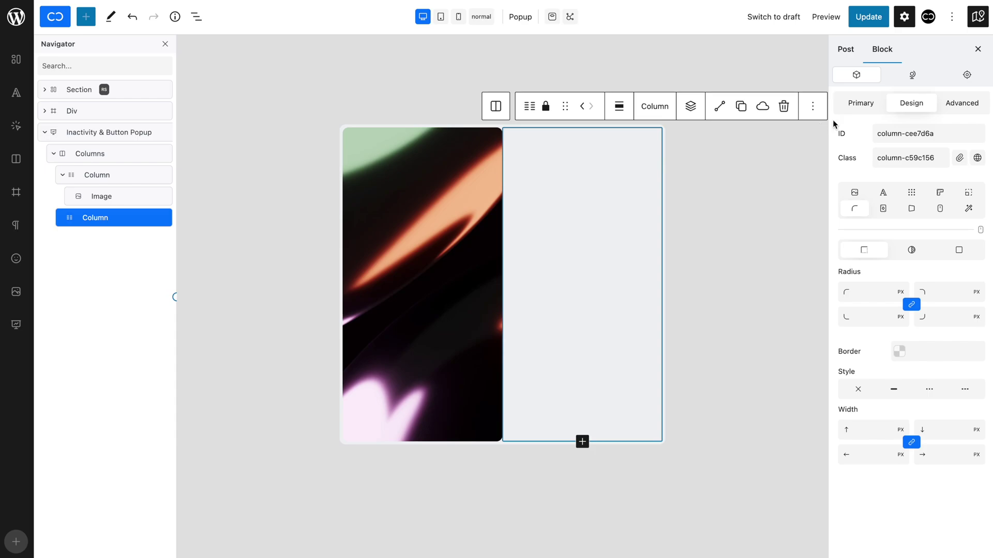
click(872, 103)
click(856, 302)
click(873, 341)
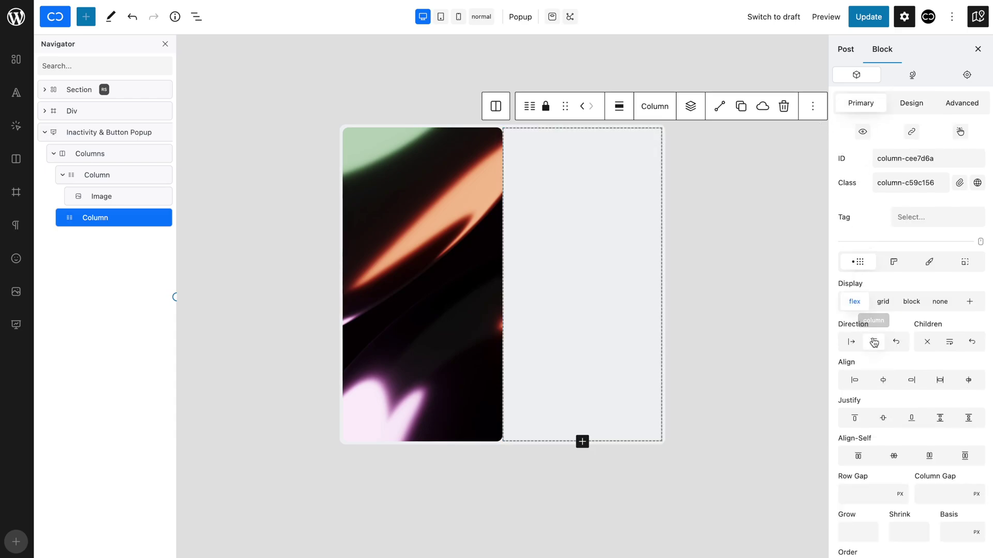
click(853, 381)
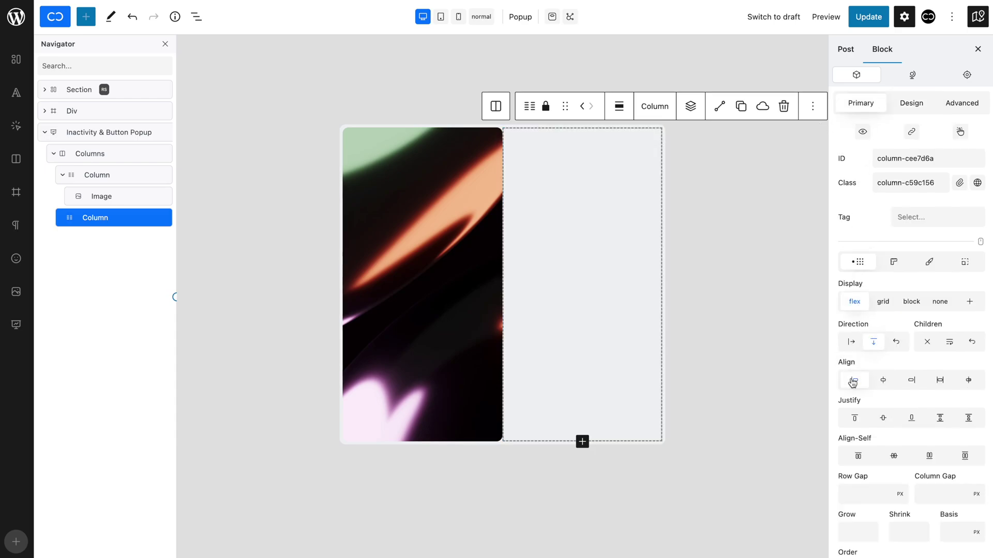
click(883, 418)
Add a Heading reading 'Hey, wait...' to the right column
click(692, 114)
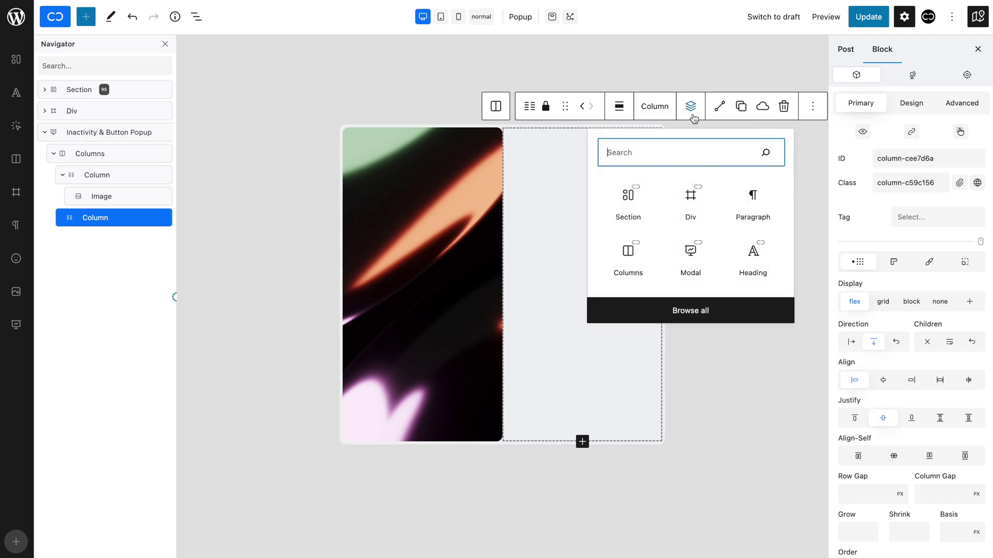
click(745, 259)
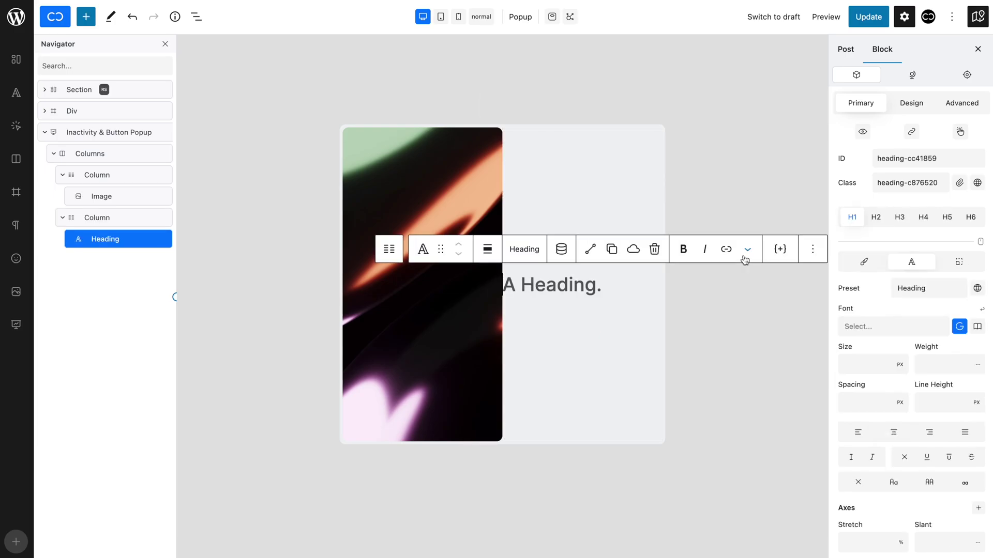
text(Hey, wait...)
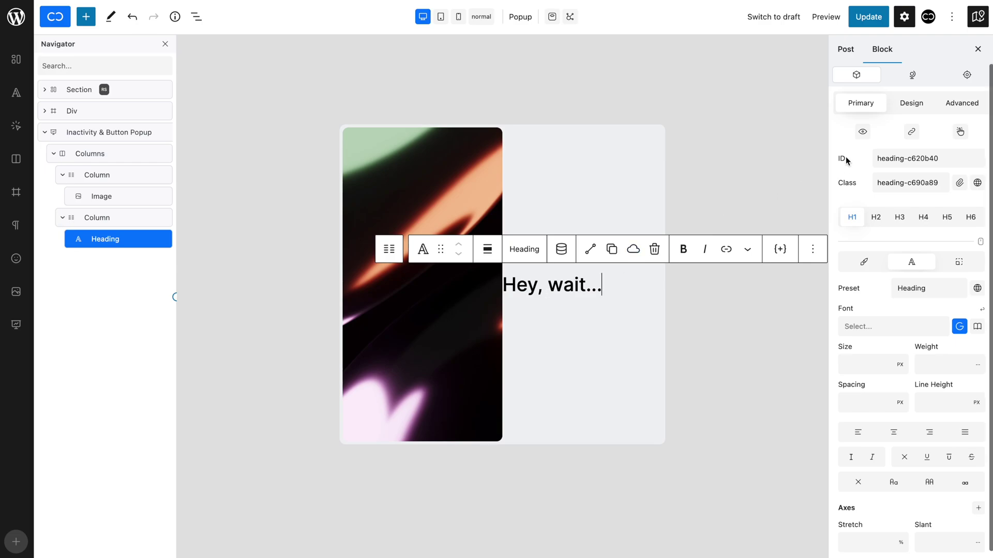
click(912, 75)
click(891, 104)
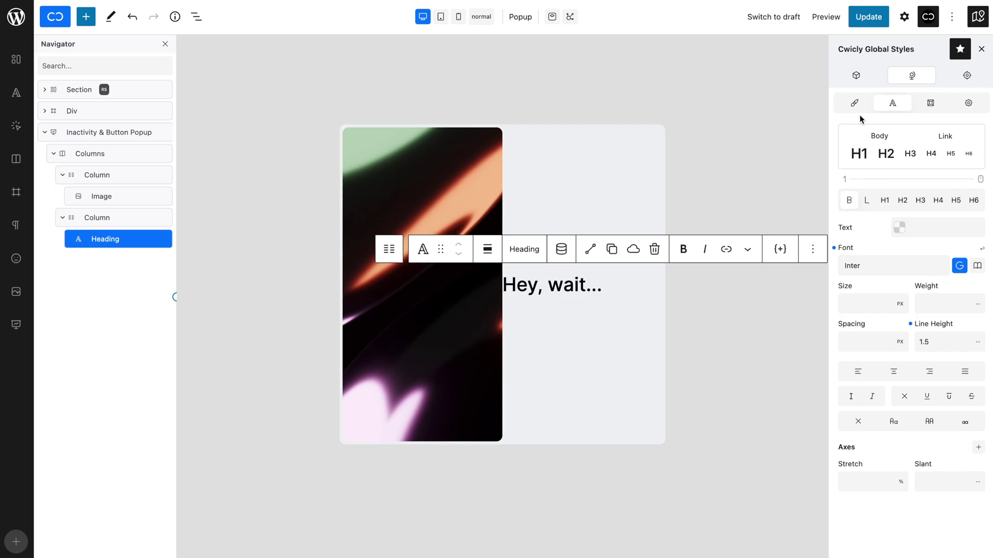
click(857, 76)
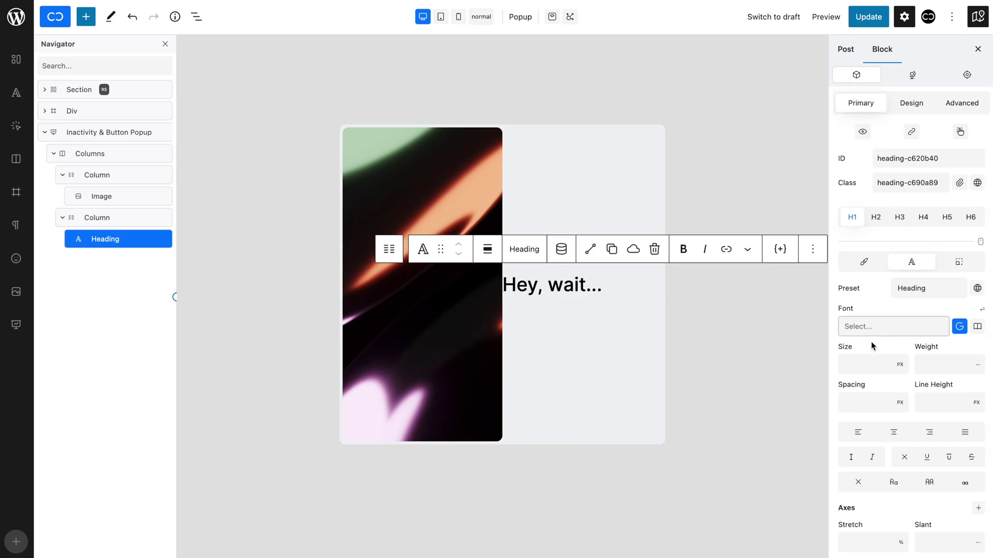
Size the heading at 3 em and give it a 40 px bottom margin
click(869, 365)
text(3)
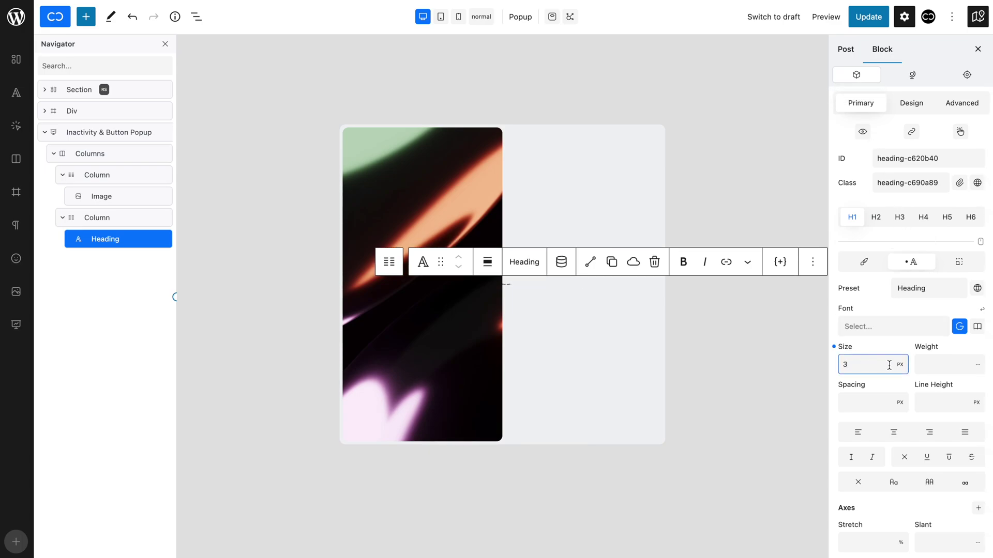
click(900, 365)
click(901, 419)
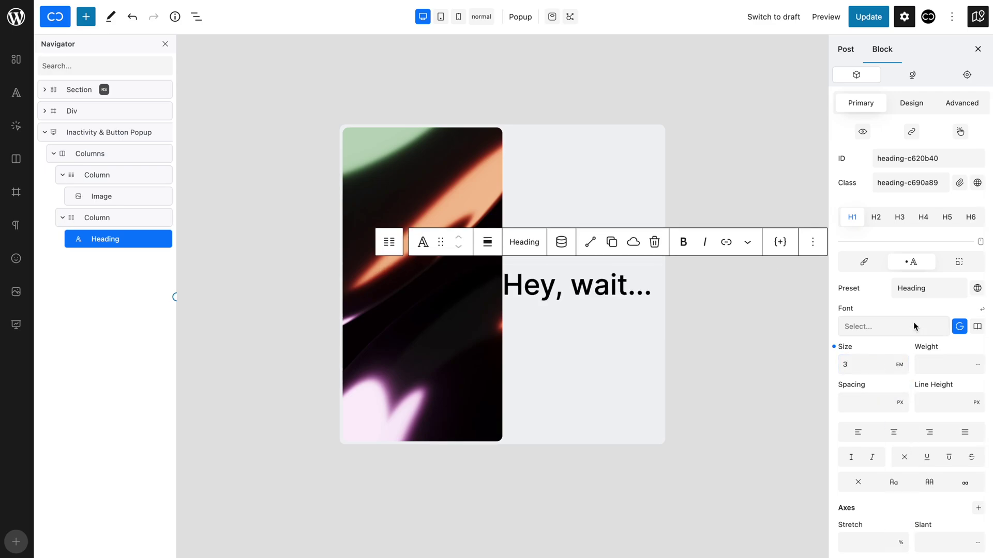
click(958, 262)
click(936, 369)
text(40)
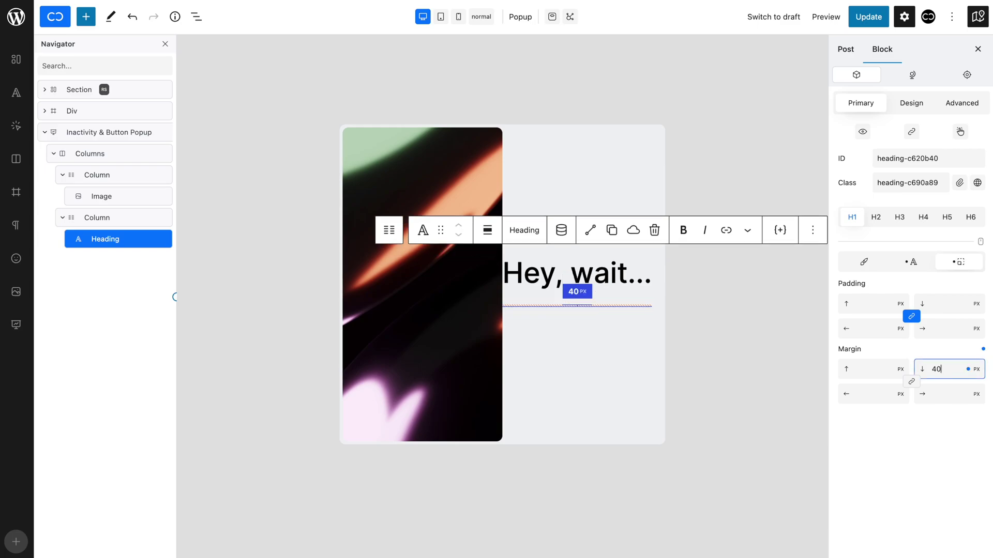
click(936, 430)
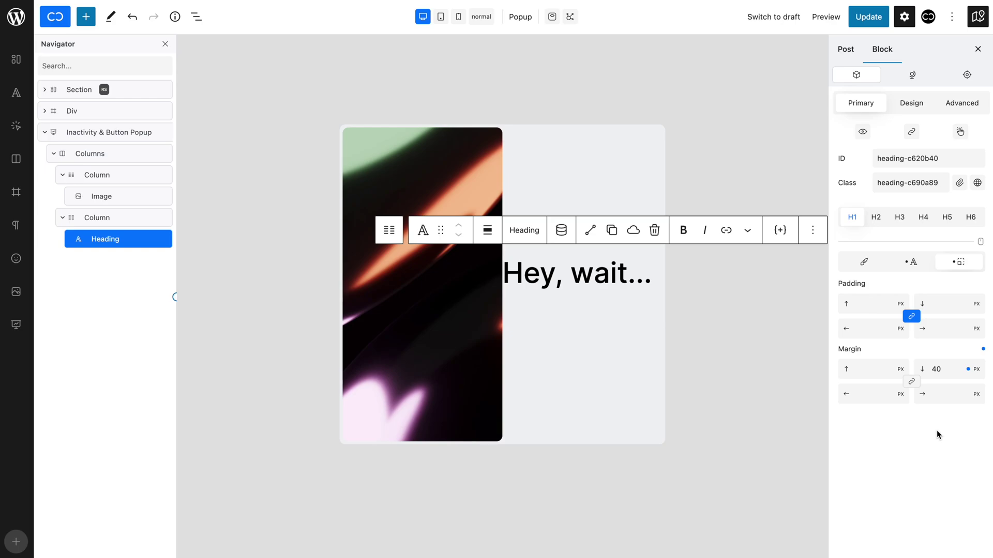
Add a Paragraph reading 'You're new to these parts!' to the right column
click(98, 222)
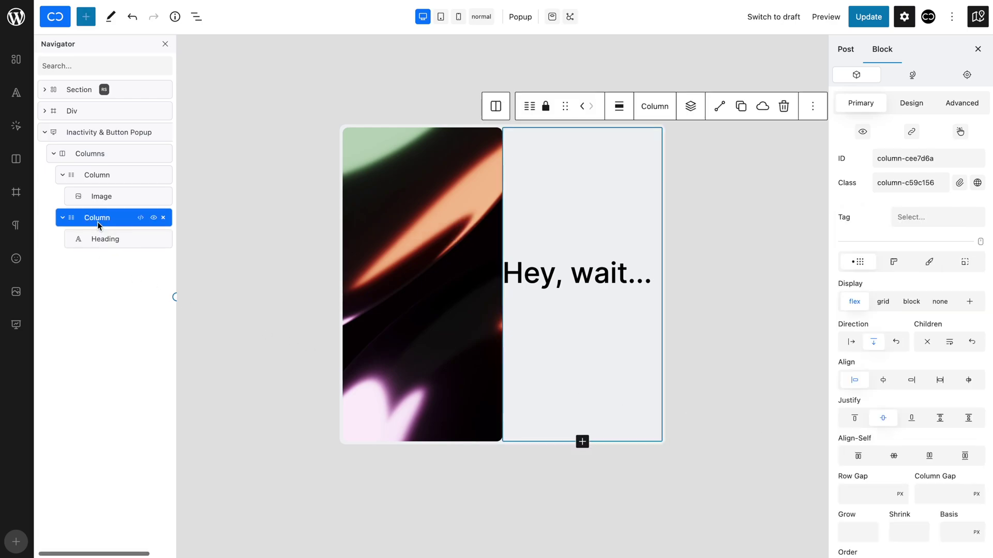
click(690, 106)
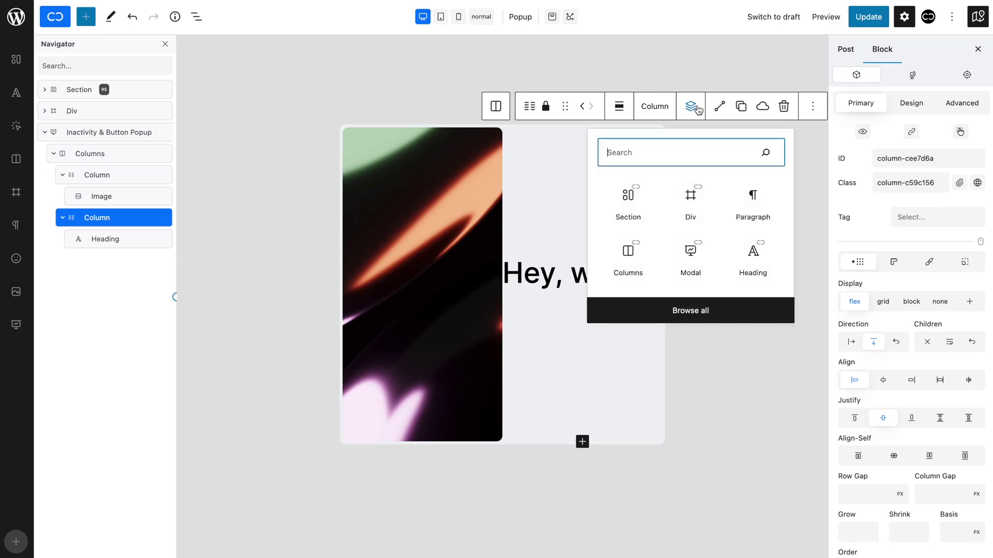
text(para)
click(694, 204)
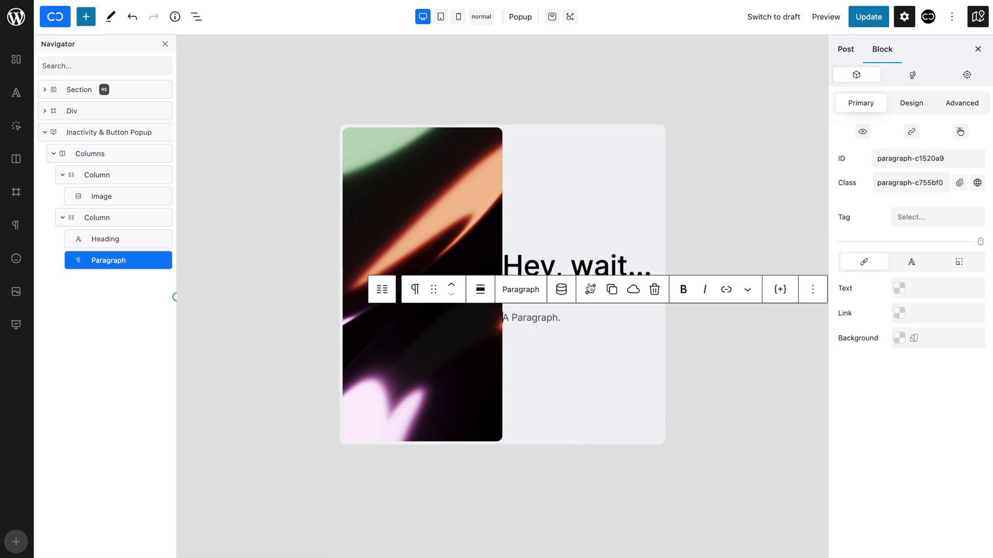
text(You're new to these parts!)
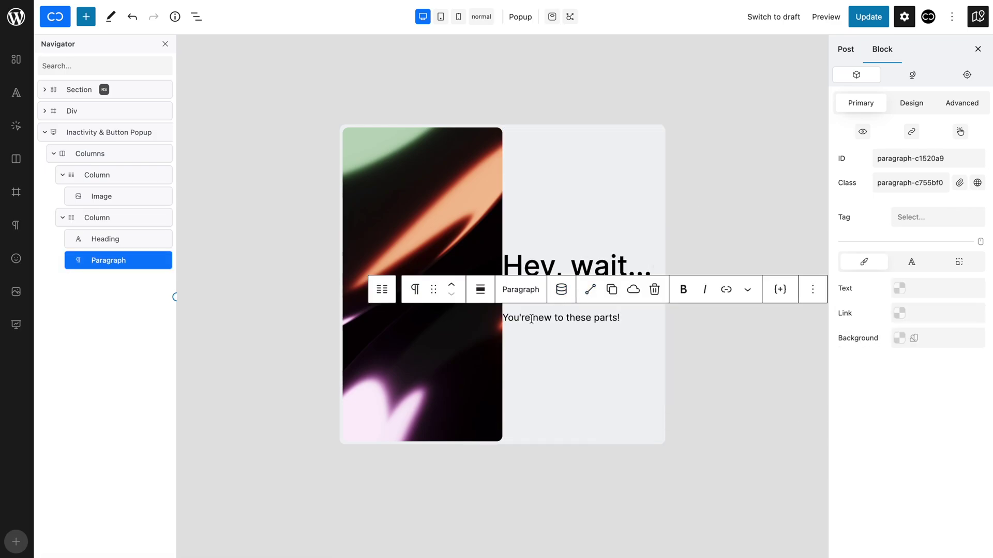
Set the paragraph font size to 1.2 em with a 10 px bottom margin
click(907, 265)
click(859, 364)
text(1.2)
click(900, 365)
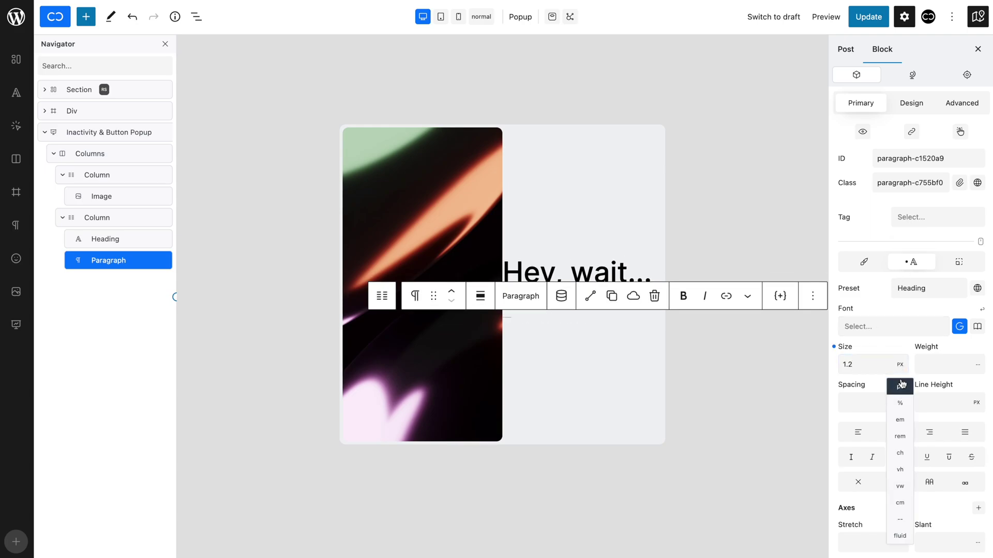
click(900, 419)
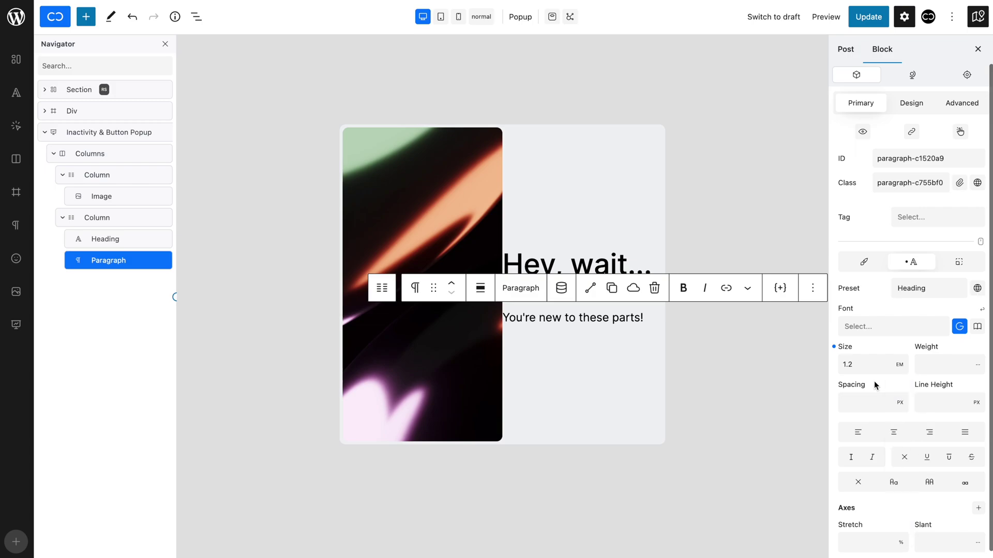
click(960, 264)
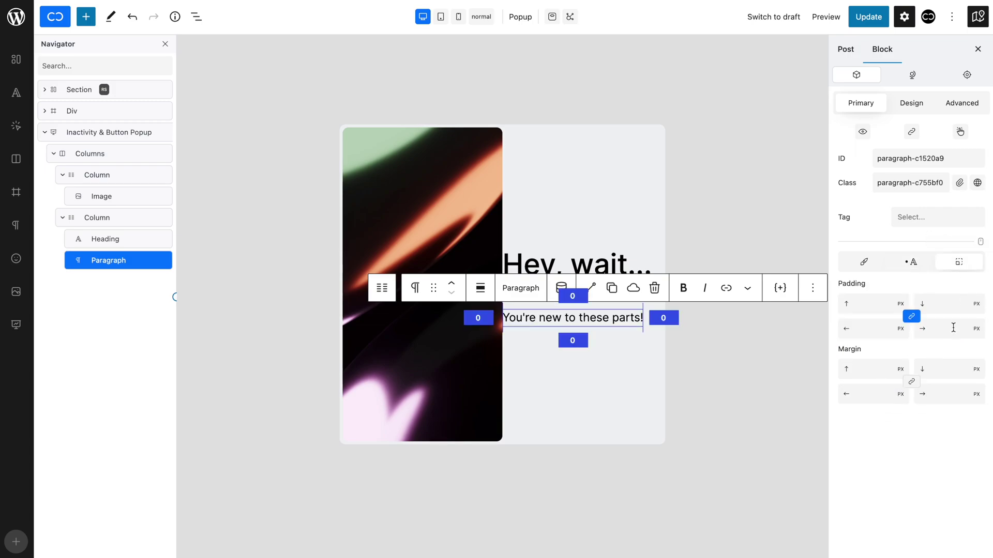
text(10)
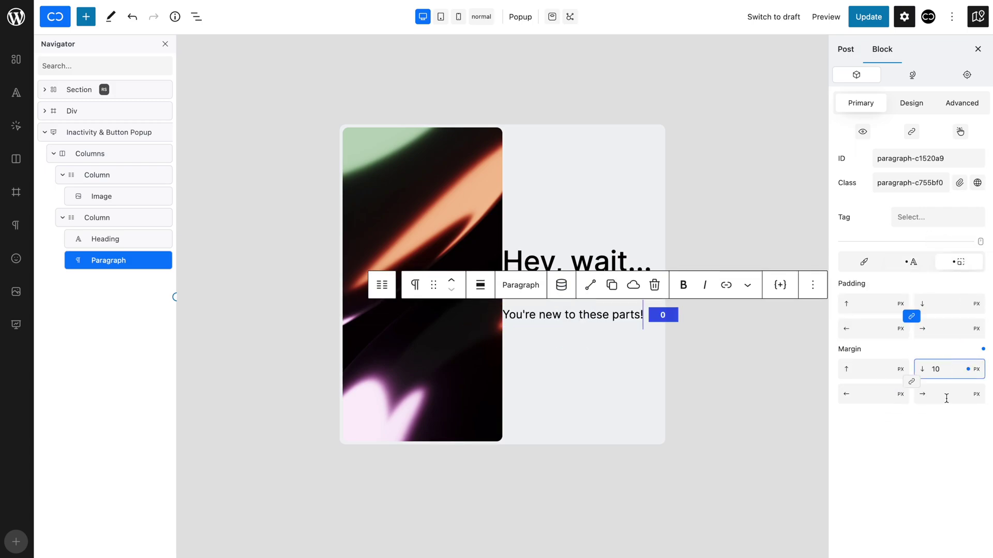
click(939, 427)
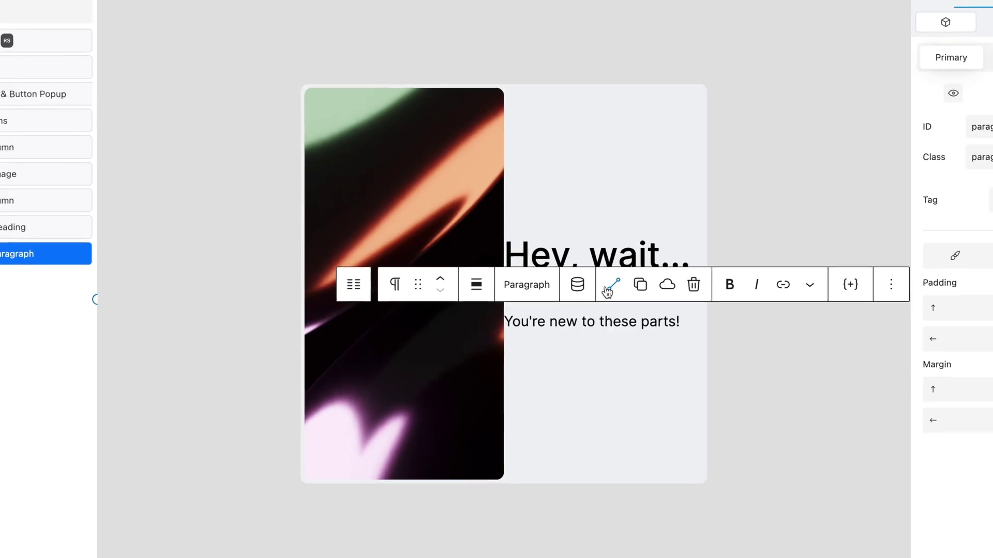
Duplicate the paragraph into the column and change its text to 'Here is 10% off a product of your choice.'
click(608, 291)
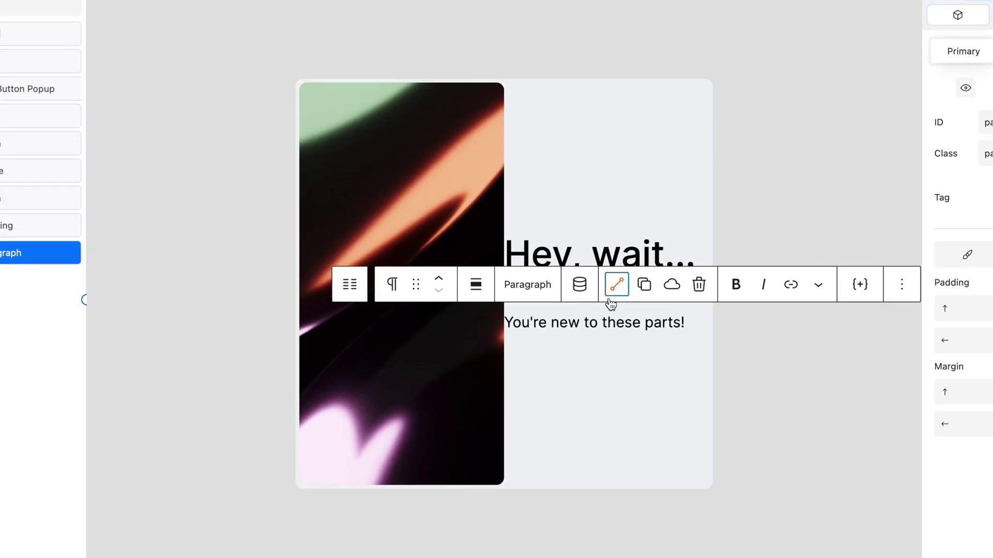
key(ctrl+c)
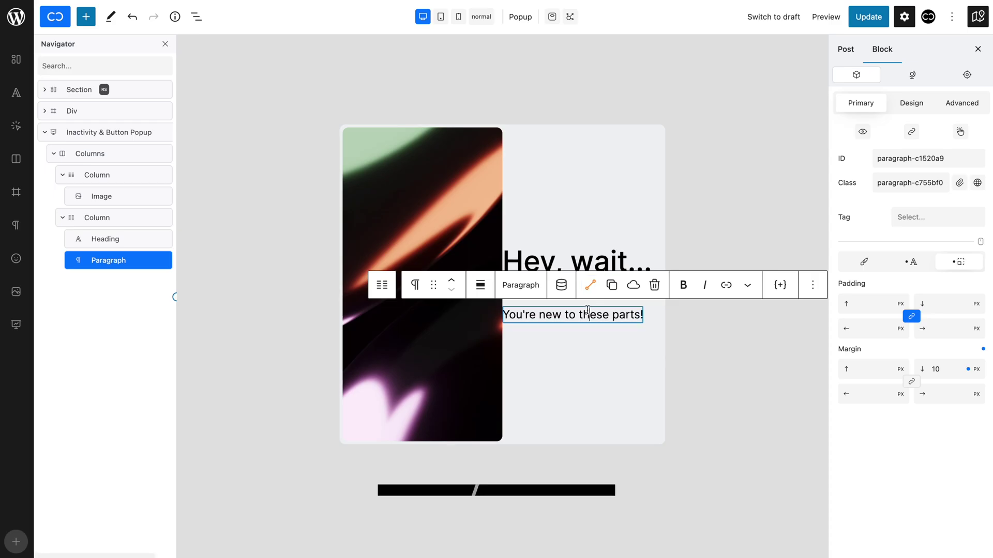
click(128, 220)
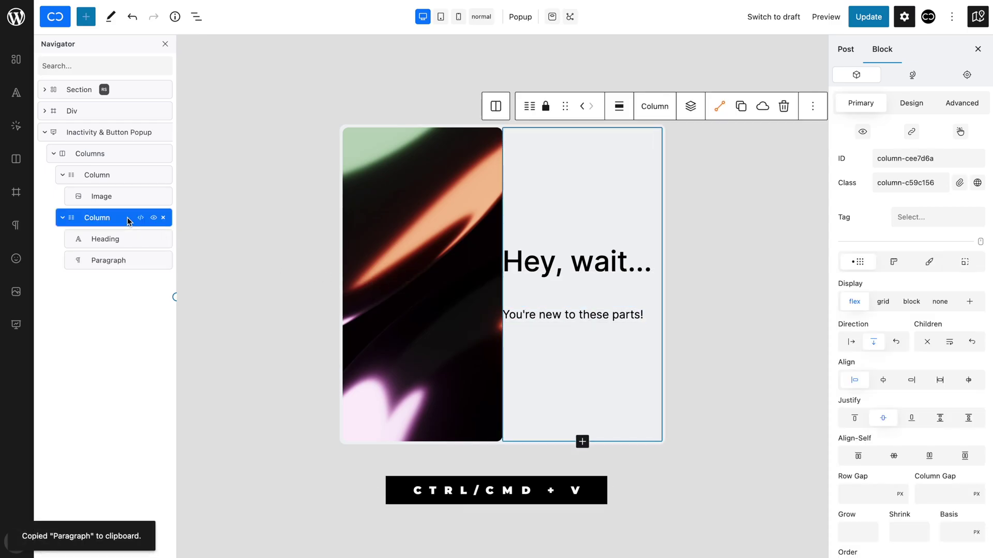
key(ctrl+v)
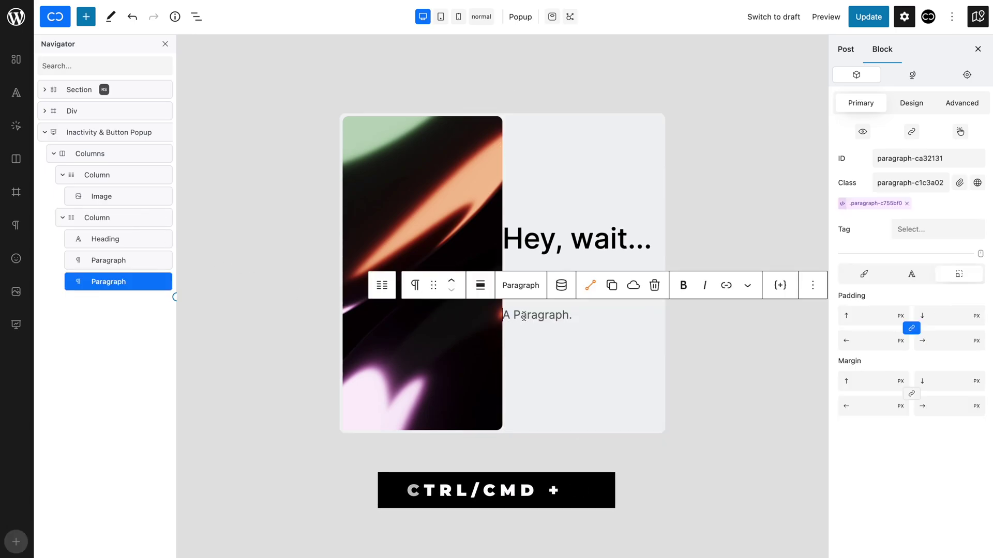
key(ctrl+v)
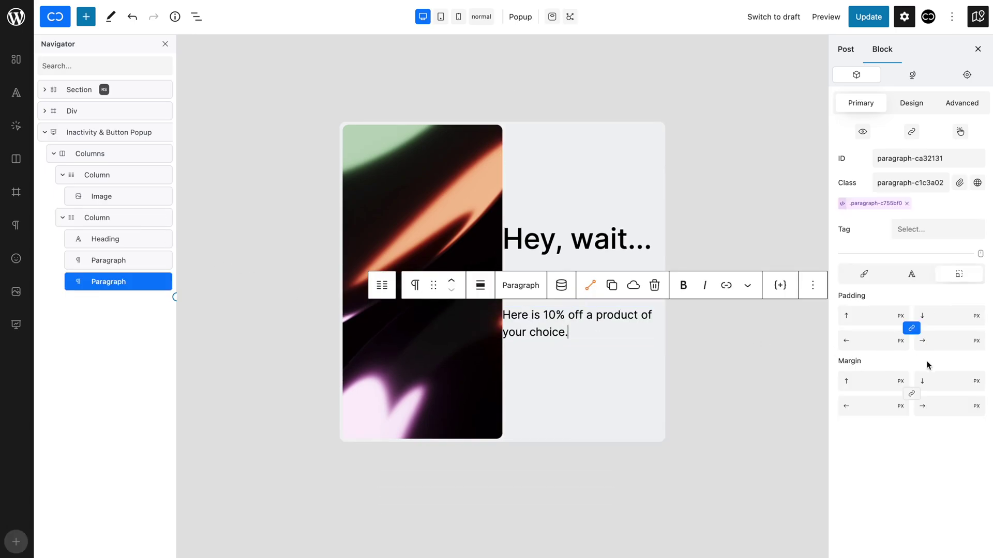
Set the second paragraph's bottom margin to 40 px
click(944, 381)
text(40)
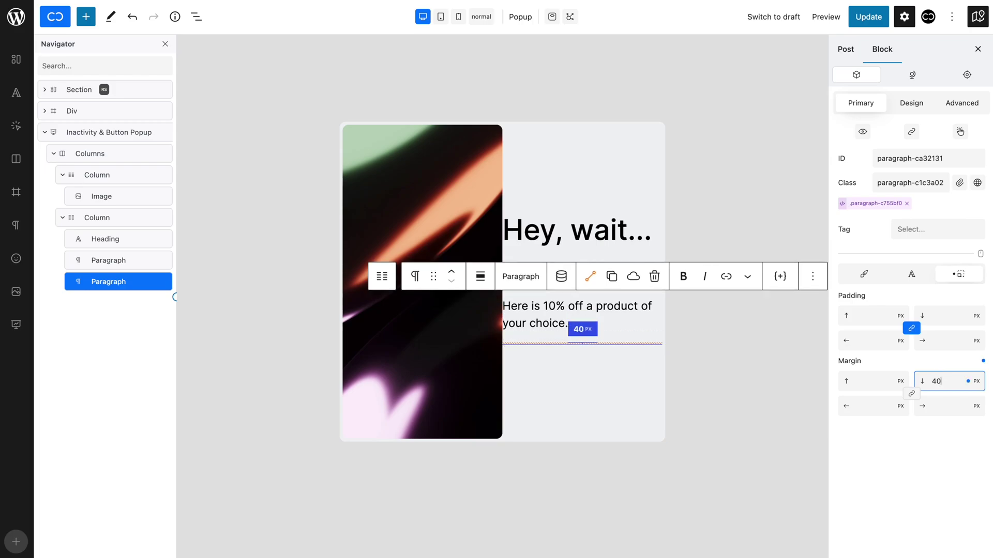
click(920, 439)
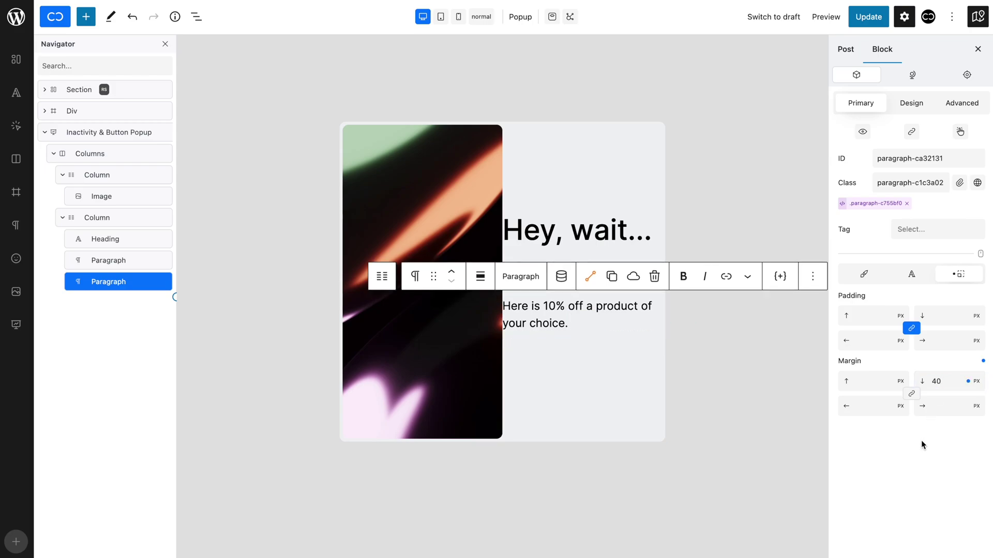
Add a Button block reading 'Yay! thanks' below the paragraphs in the right column
click(137, 225)
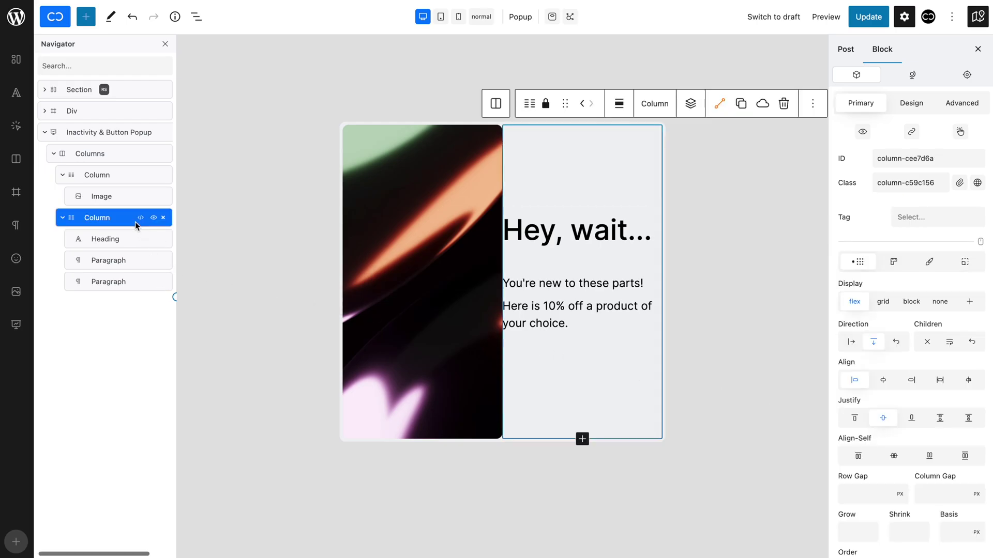
click(690, 104)
text(but)
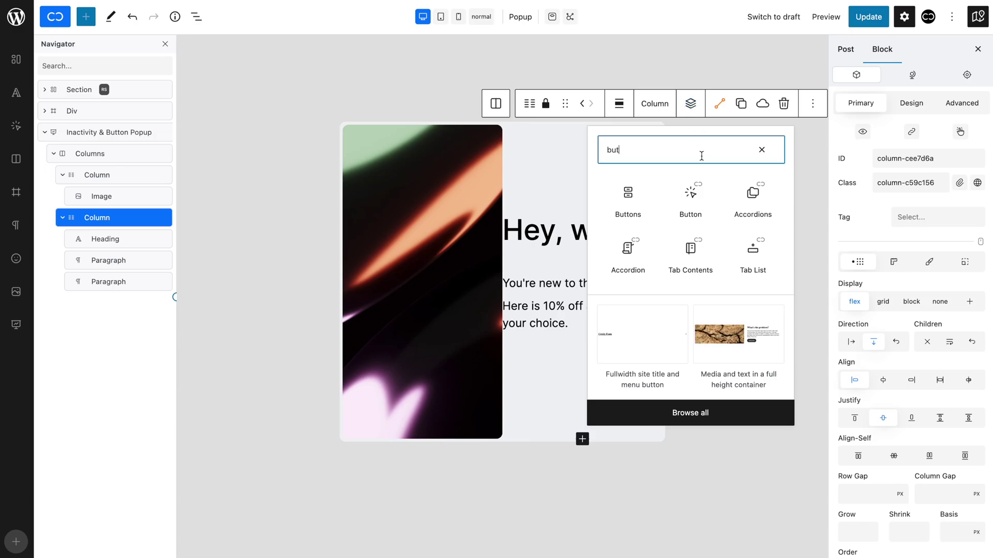
click(690, 199)
text(Yay! thanks)
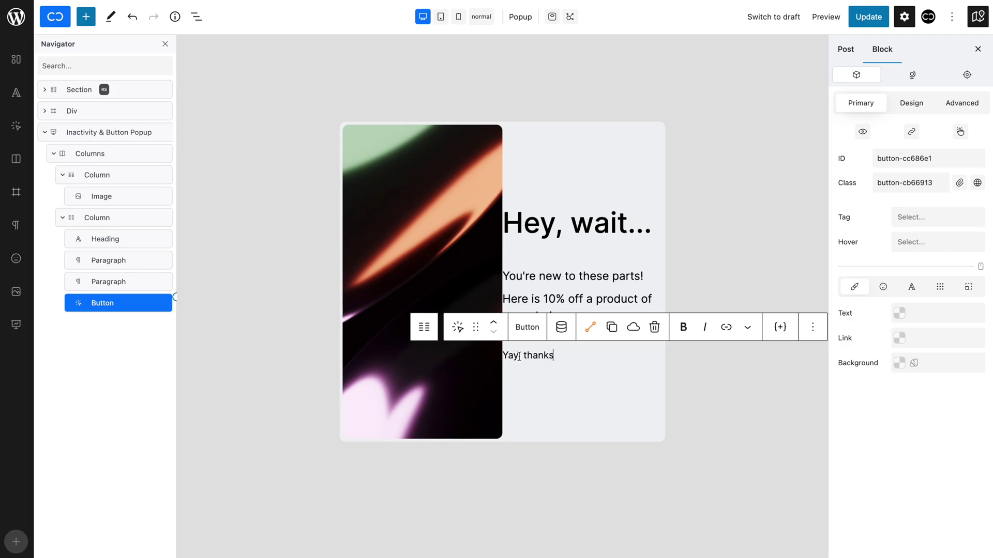
Set the button text font weight to 600
click(914, 286)
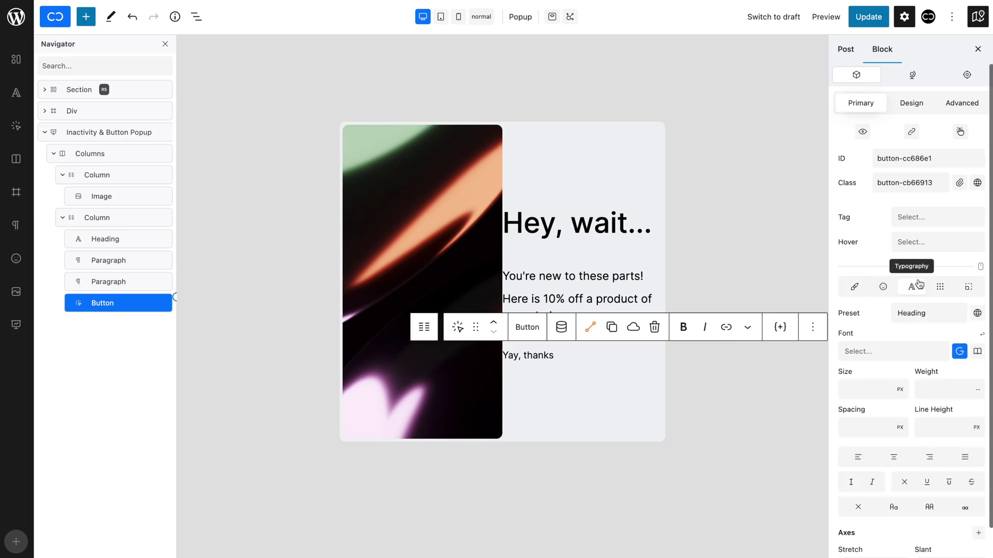
click(930, 389)
text(600)
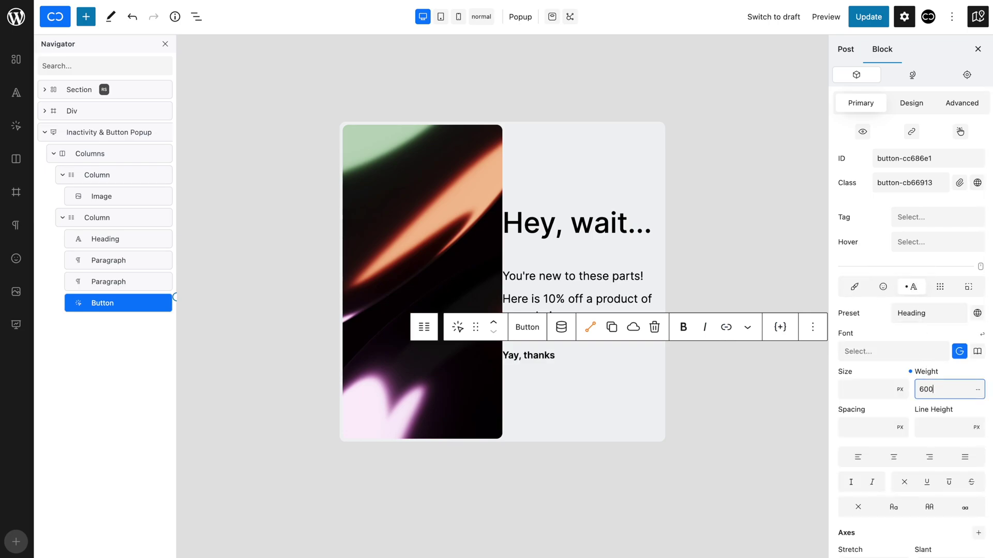
click(965, 410)
Set the button background to mint green #8fd6bd
click(854, 288)
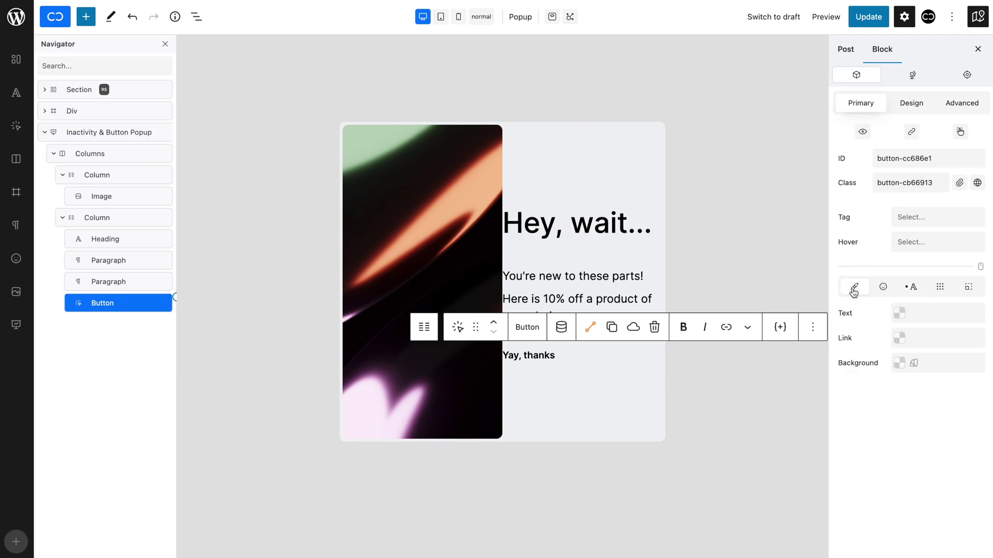
click(899, 363)
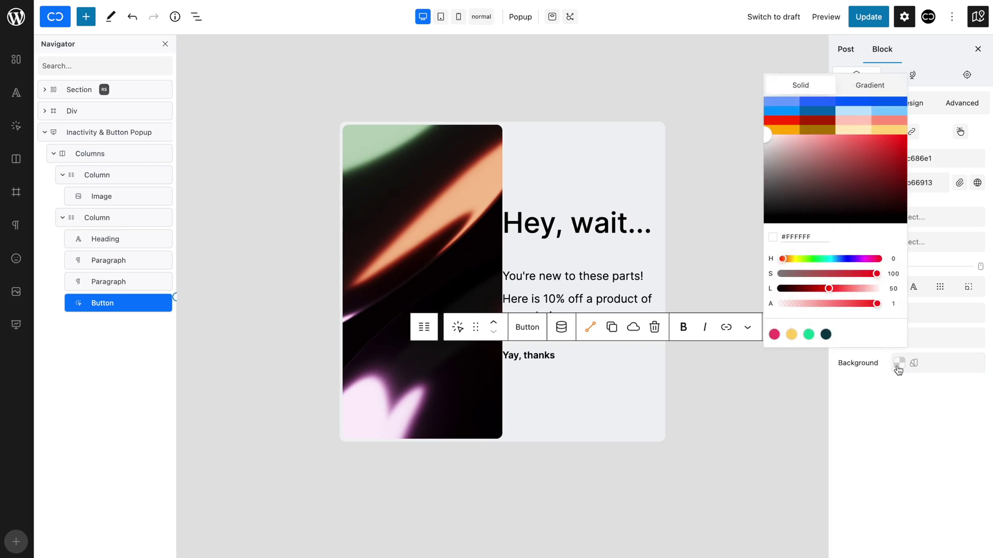
click(818, 238)
key(ctrl+v)
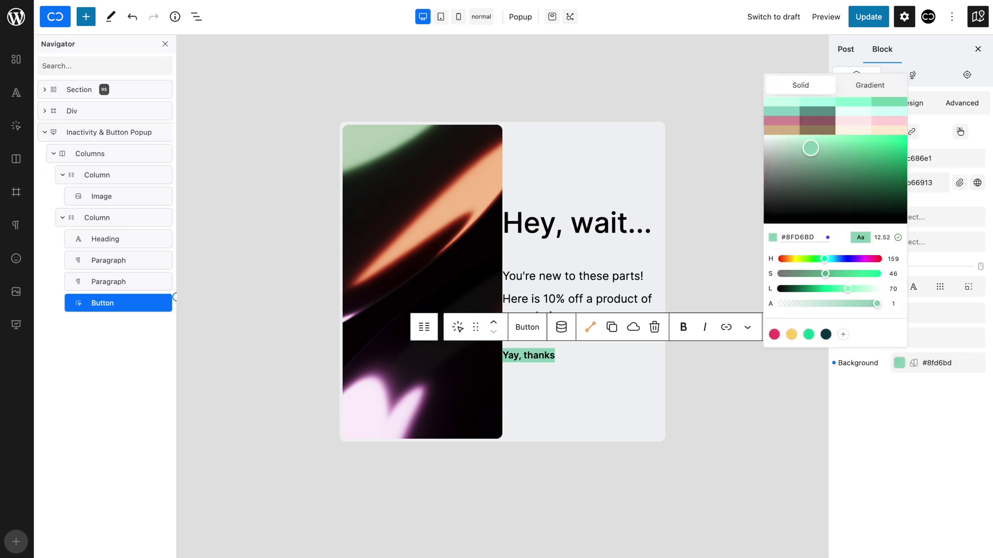
click(862, 384)
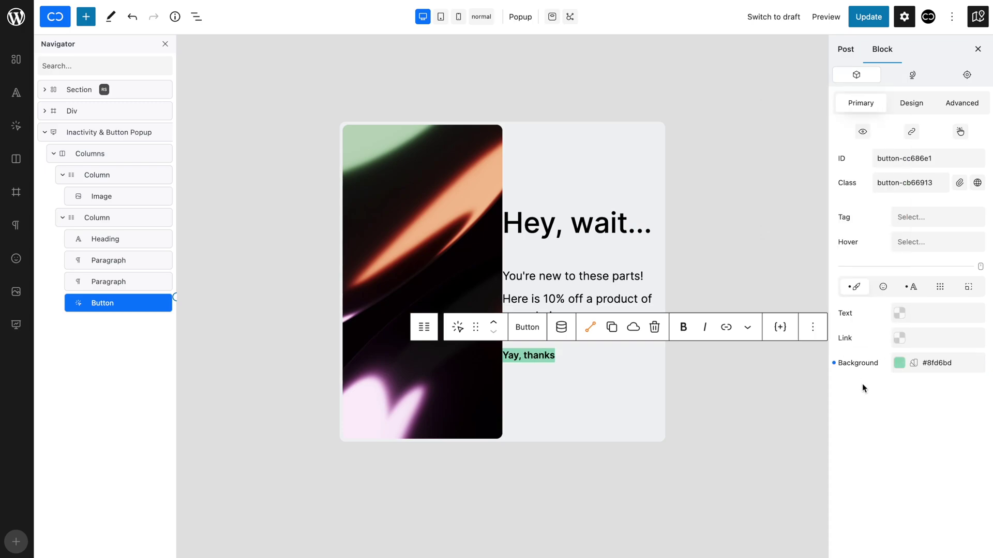
Give the button a darker #45ba91 hover background, then return to the normal state
click(981, 268)
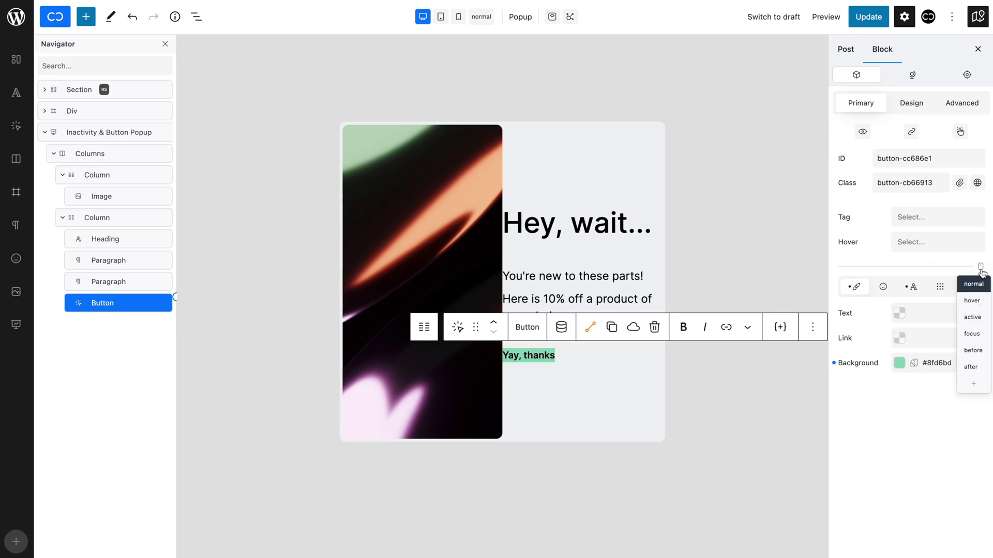
click(972, 301)
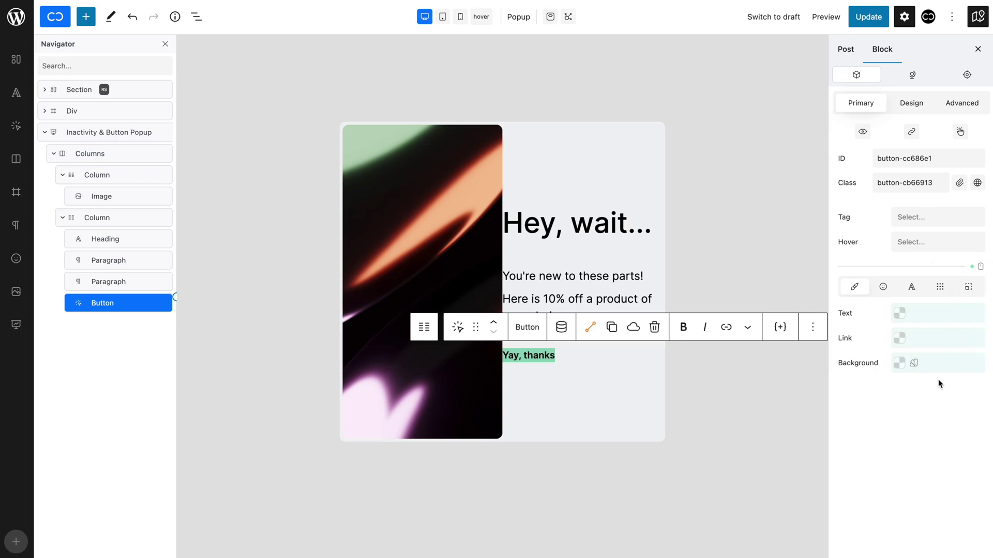
click(900, 364)
click(804, 237)
key(ctrl+v)
click(879, 404)
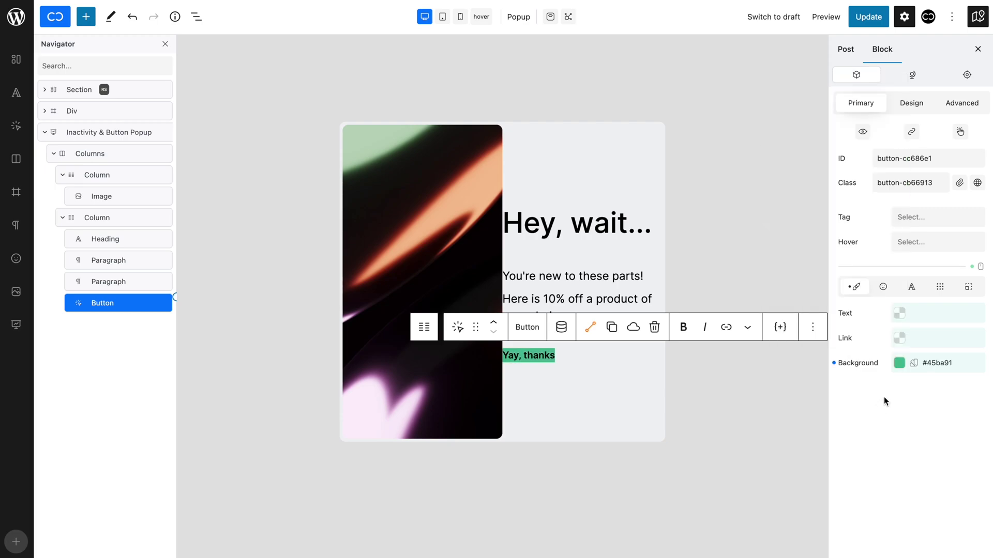
click(981, 266)
click(977, 283)
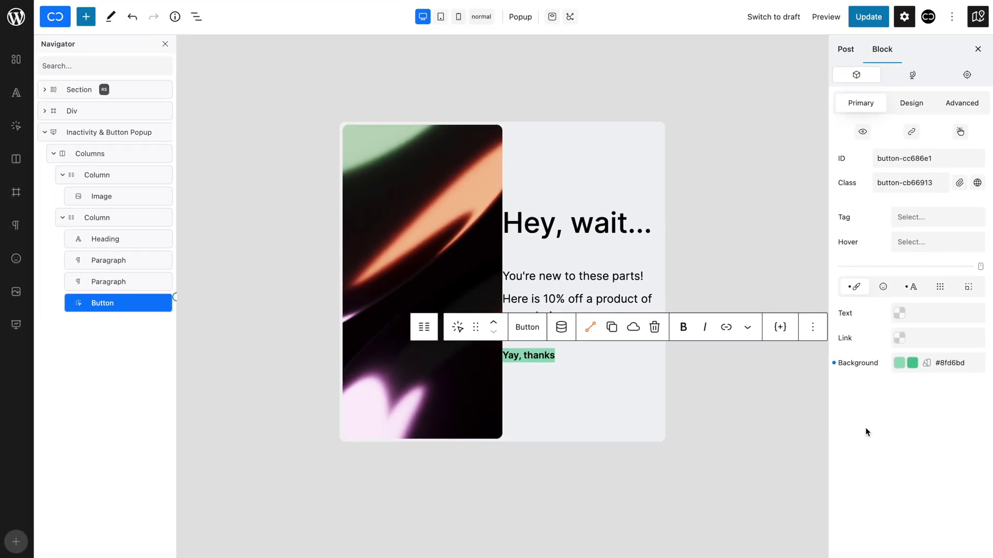
Unlink the button's padding and enter 15 for top and bottom, 25 for right and left
click(968, 288)
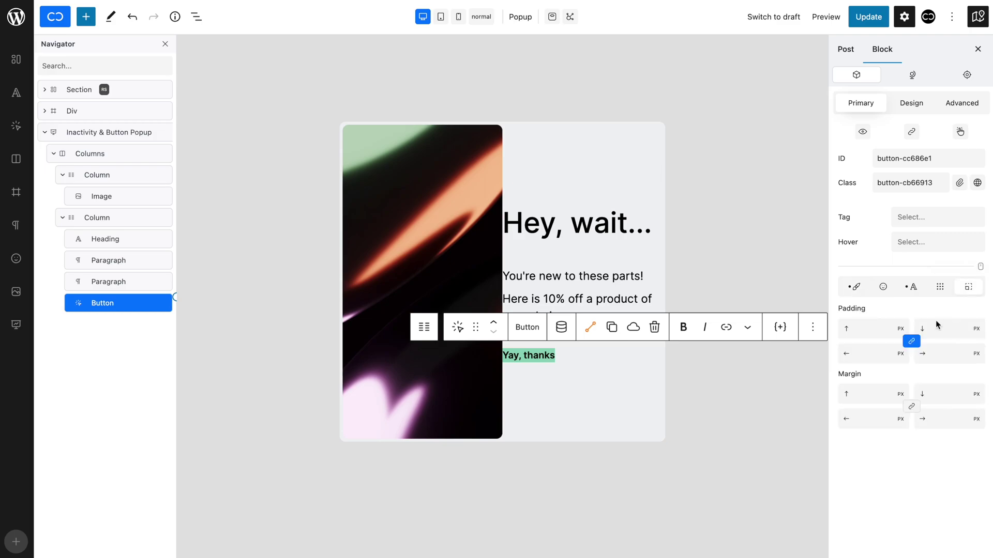
click(911, 342)
click(868, 329)
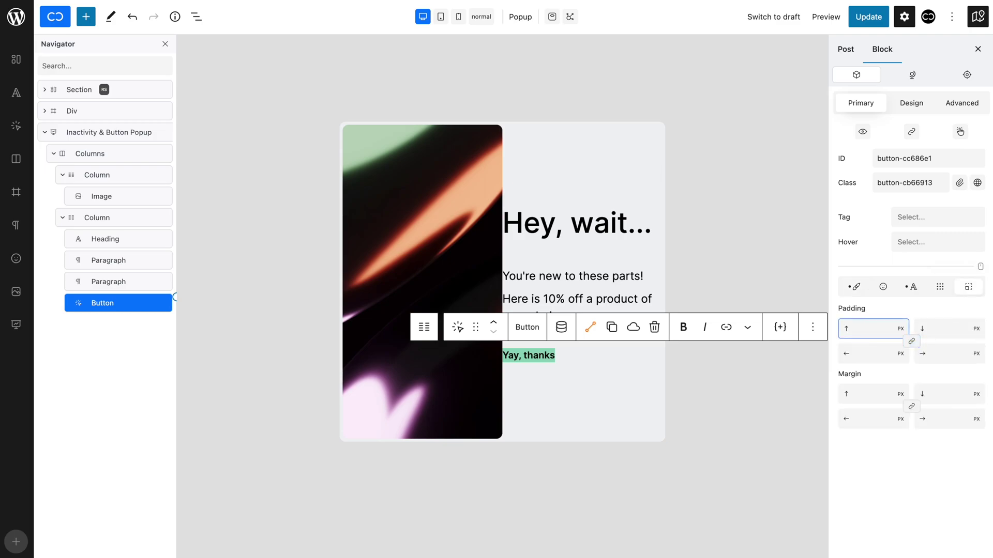
text(15)
key(Tab)
text(15)
click(949, 354)
text(25)
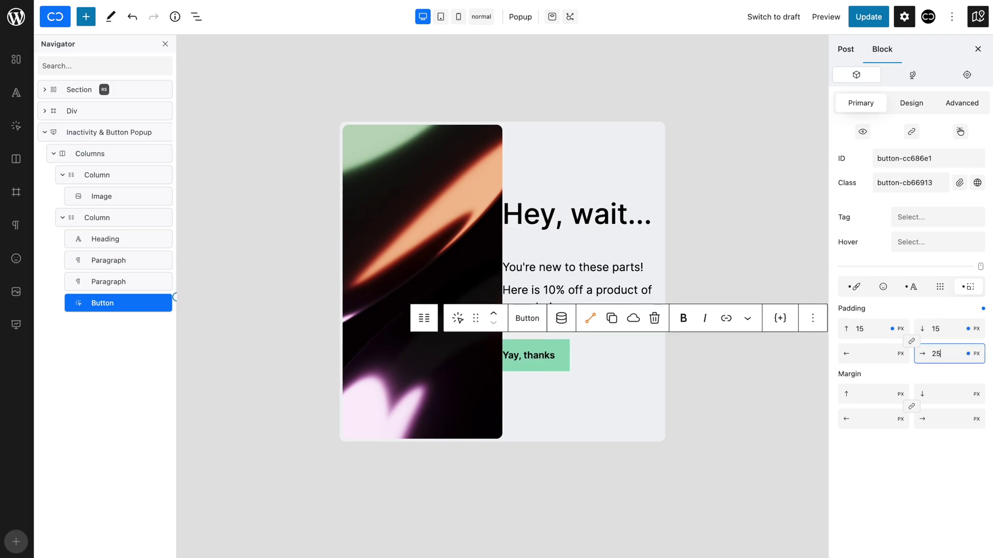
click(886, 350)
text(25)
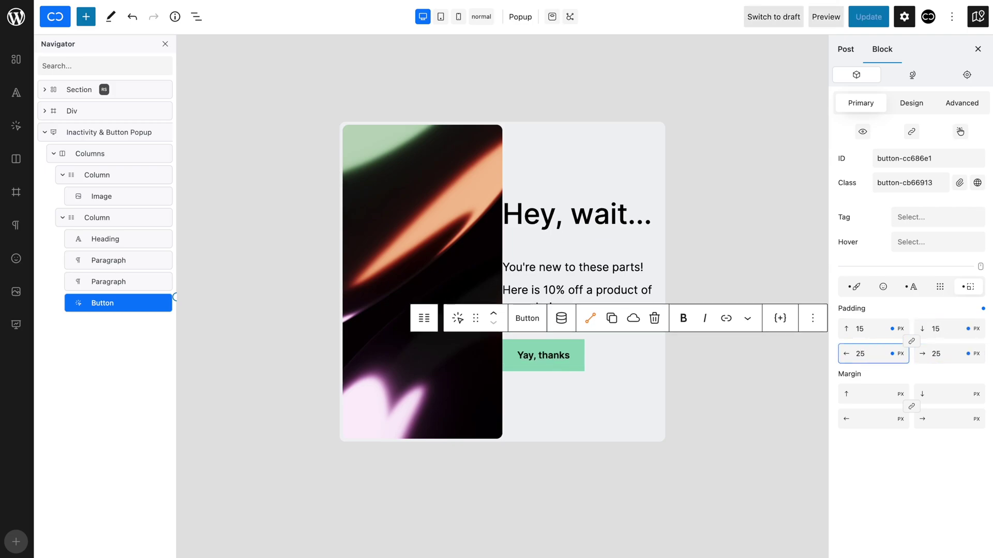
click(893, 372)
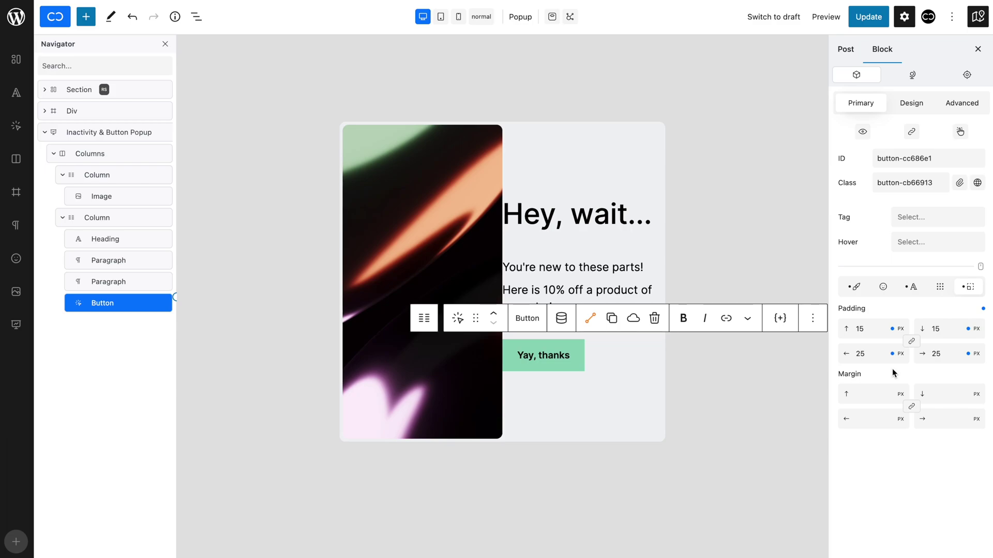
Set the button's corner radius to 5 px
click(908, 114)
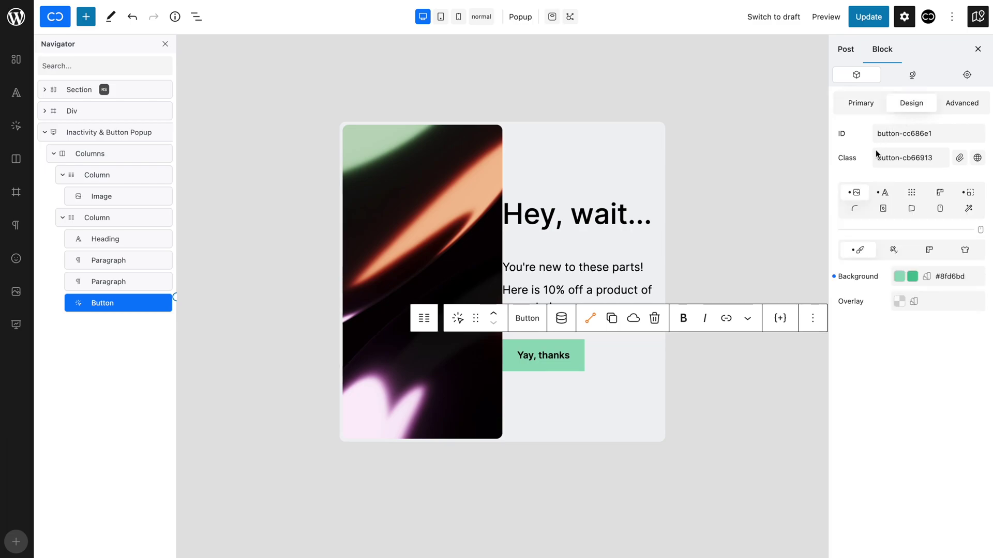
click(849, 211)
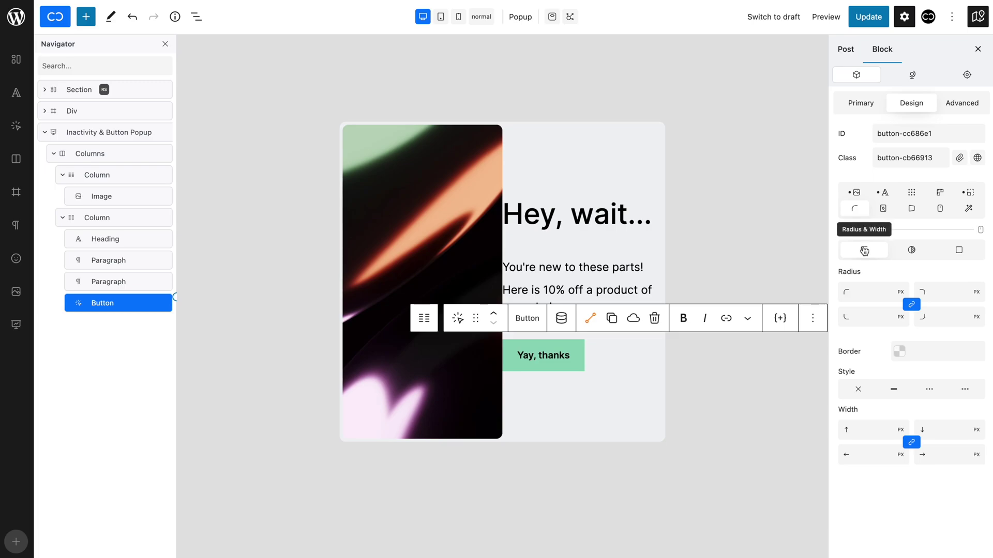
click(864, 291)
text(5)
click(873, 276)
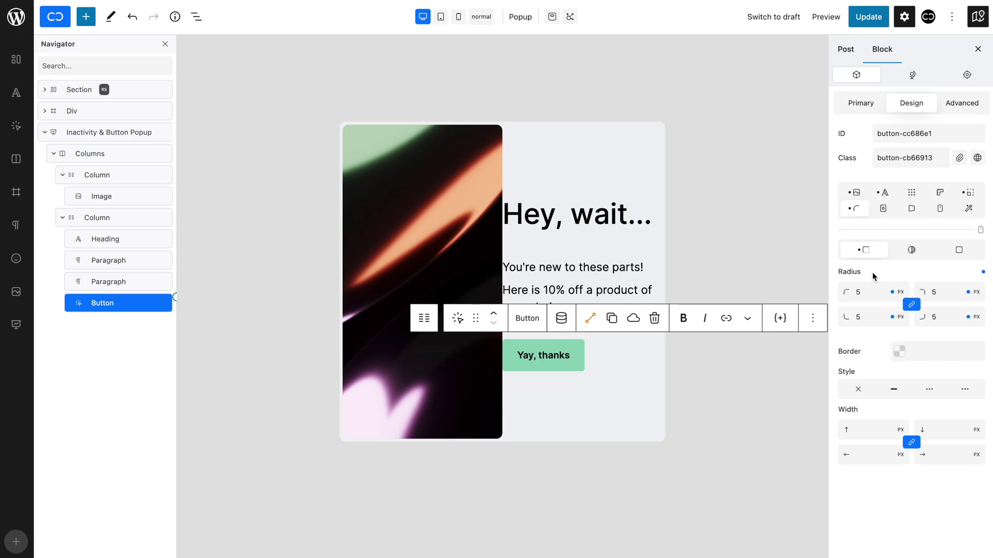
Add a transition to the button with a 0.4 duration
click(884, 209)
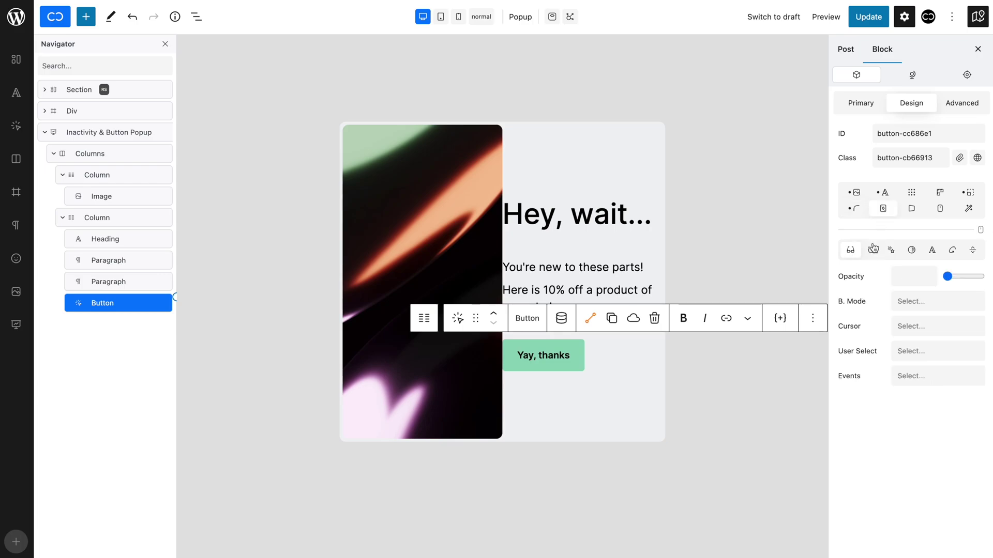
click(873, 251)
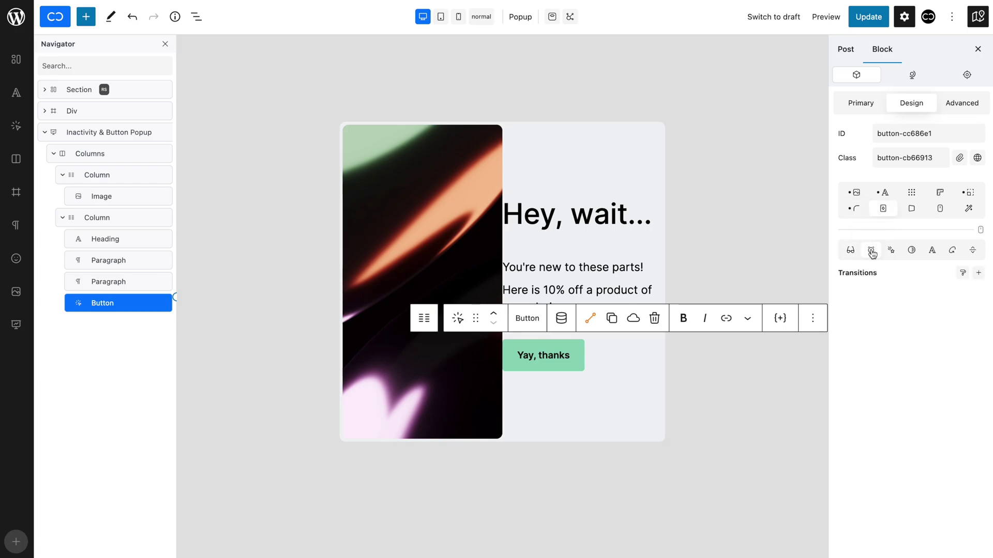
click(979, 275)
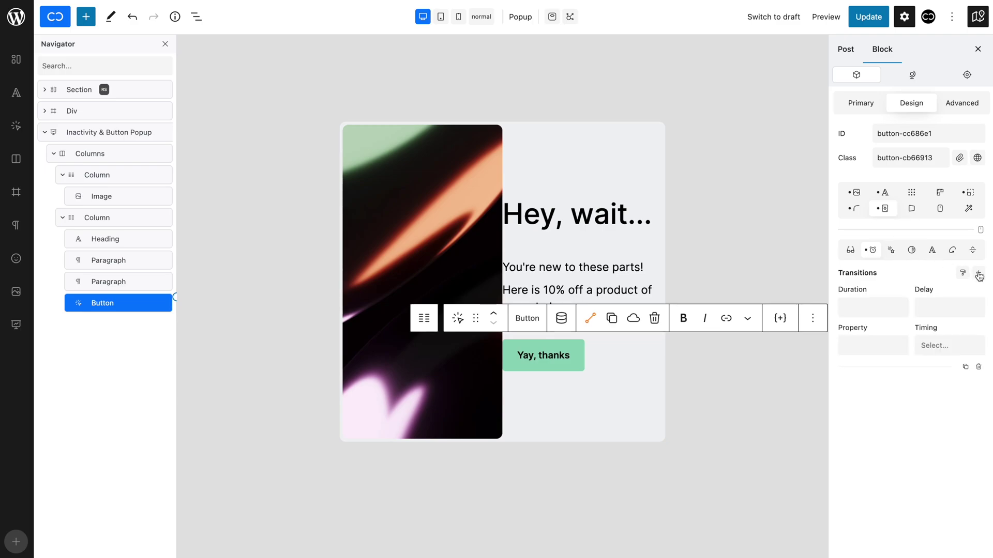
click(891, 305)
text(0.4)
click(906, 381)
click(912, 132)
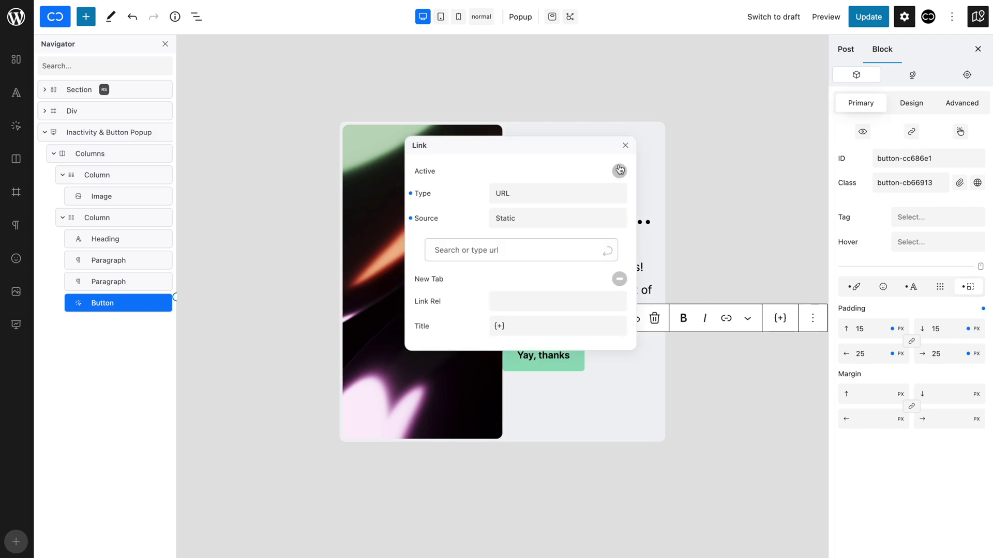
click(619, 171)
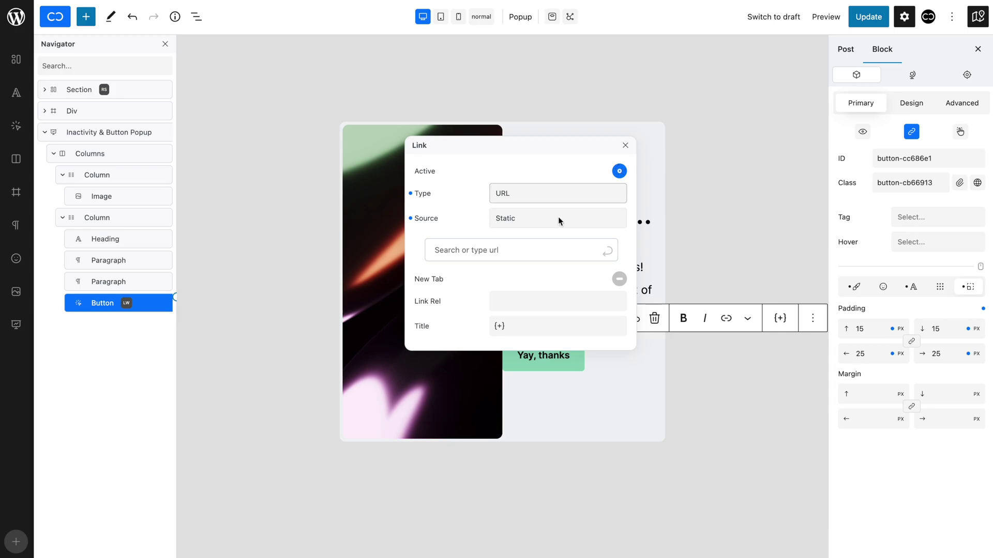
click(480, 248)
text(https://cwicly.com/)
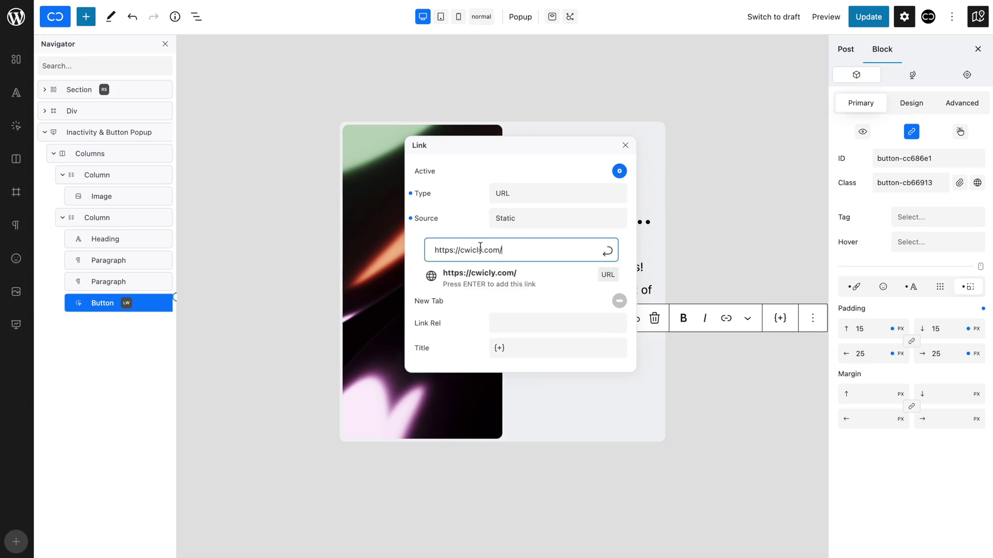
click(481, 276)
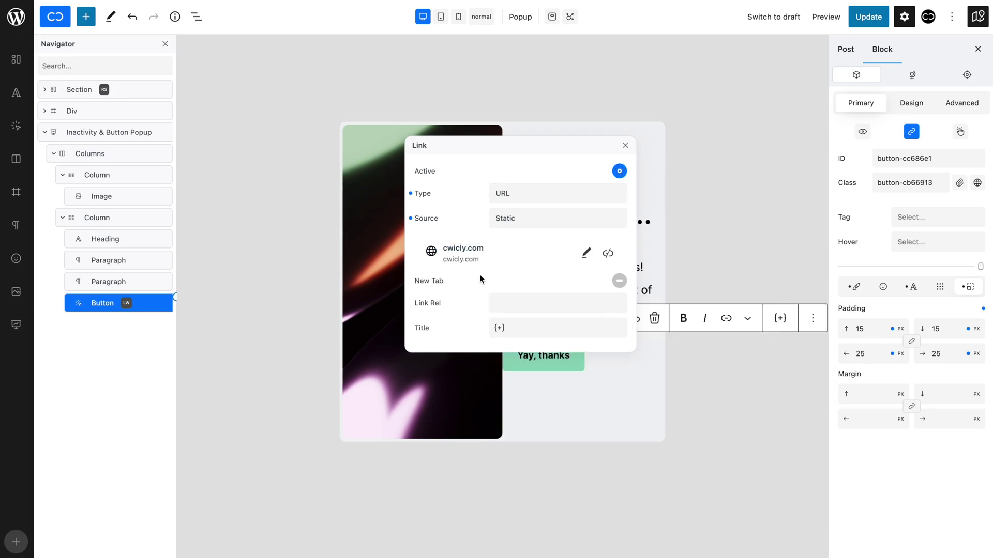
click(625, 146)
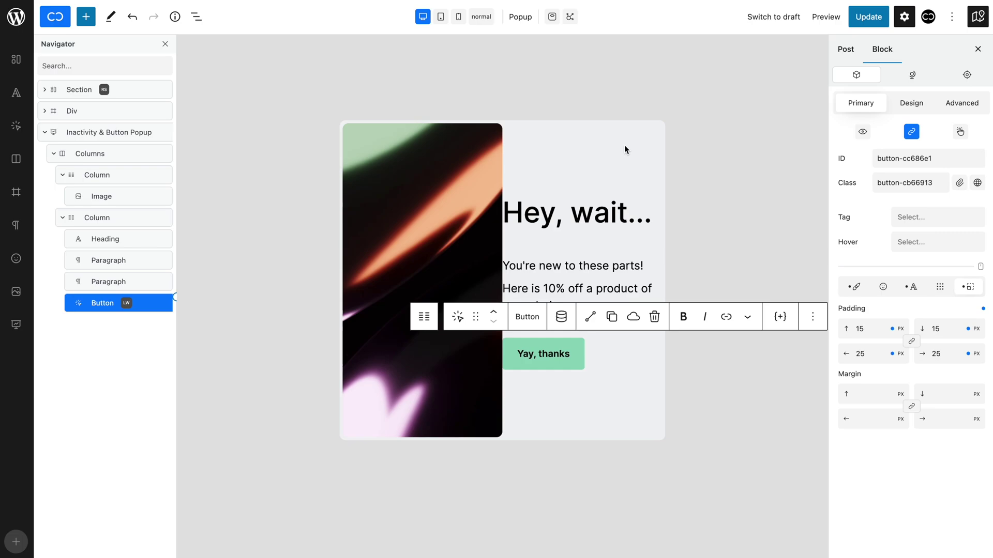
Insert an Icon block into the Inactivity & Button Popup
click(119, 133)
click(484, 99)
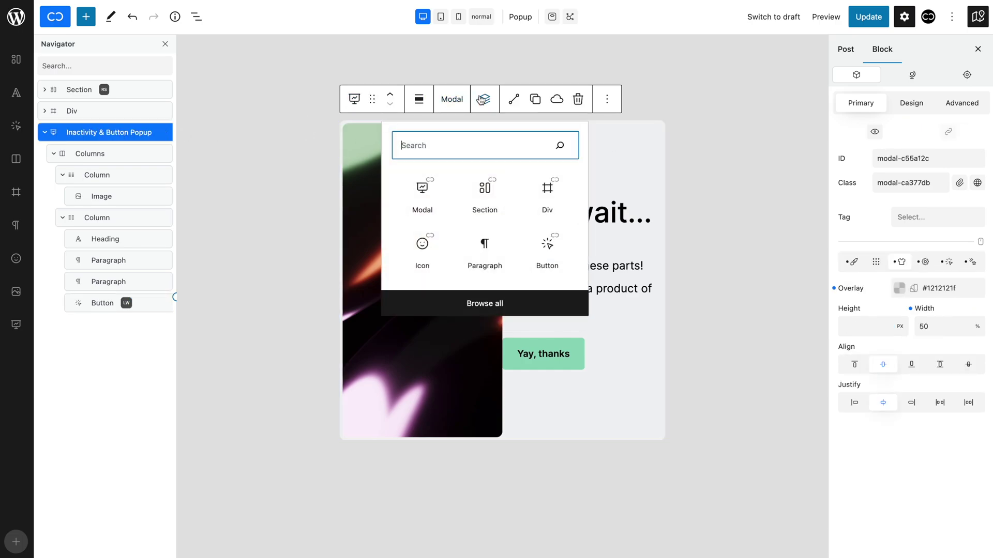
click(422, 247)
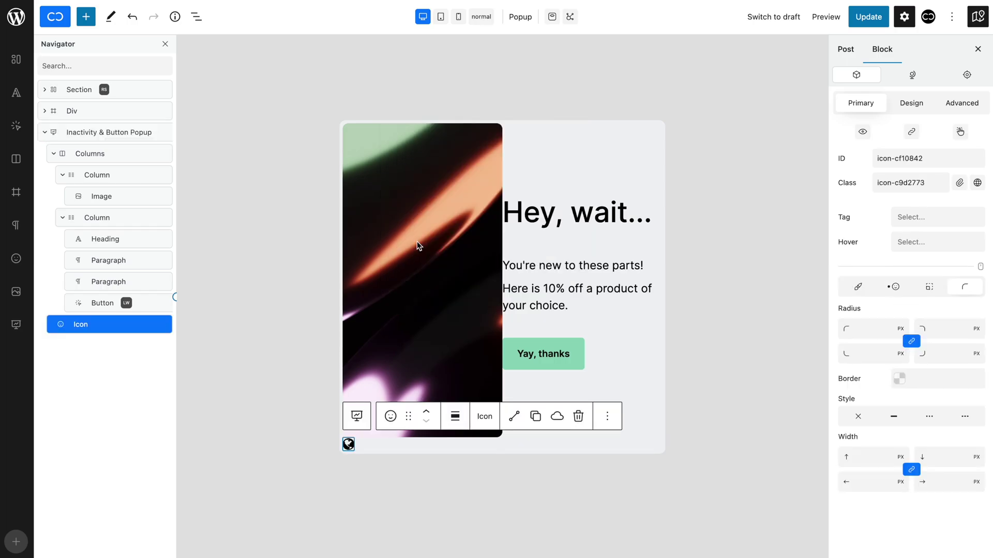
Pick the X icon from the Phosphor Regular library for the Icon block
click(893, 286)
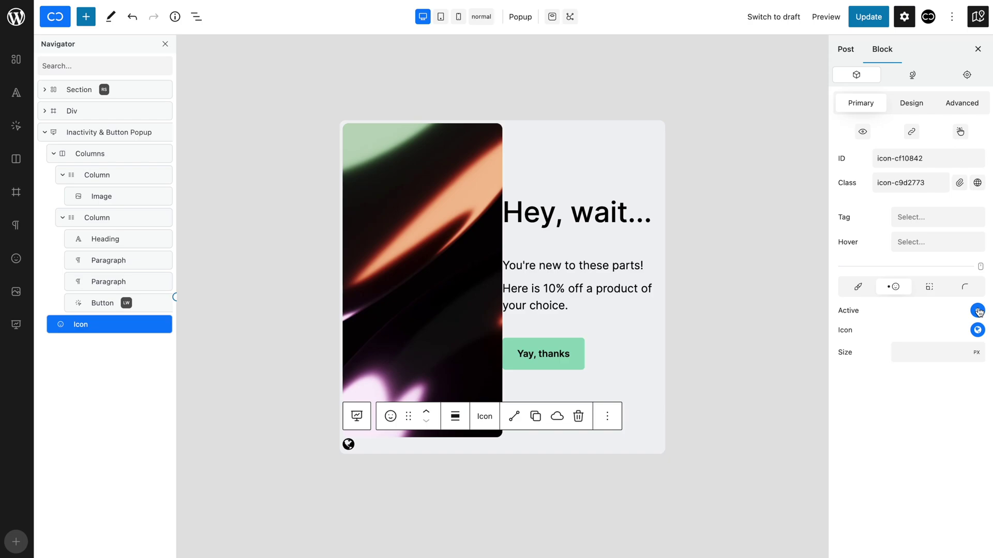
click(978, 331)
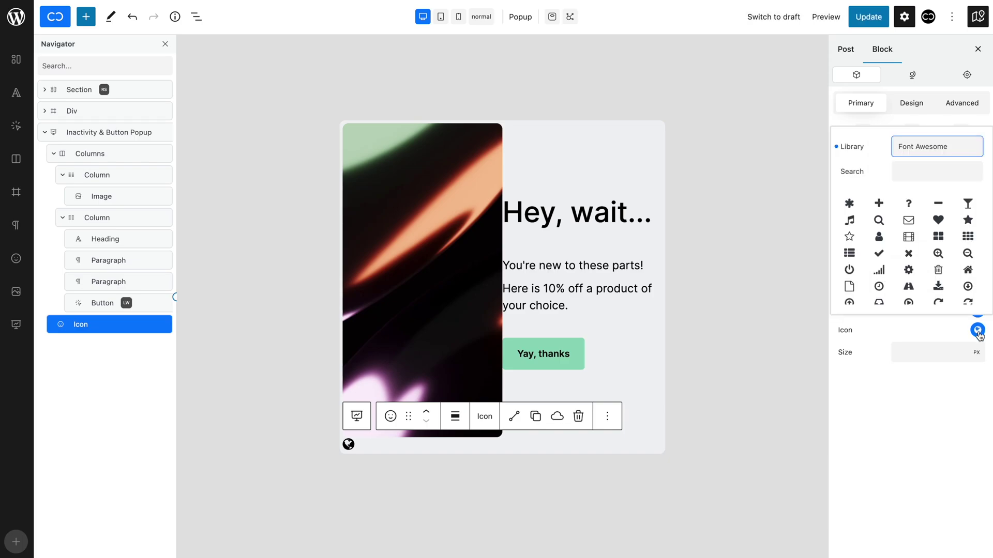
click(926, 149)
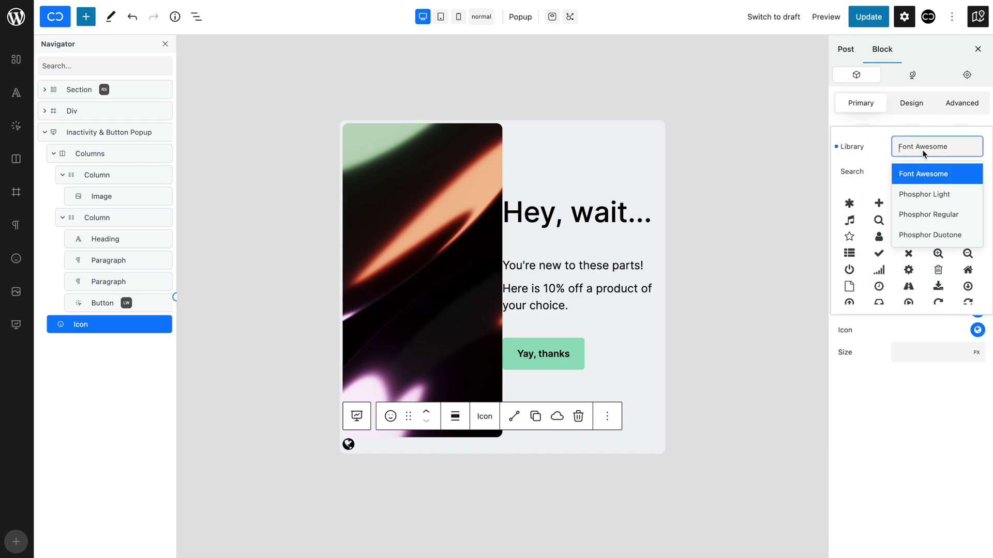
click(924, 214)
scroll(951, 297, down, 10)
click(968, 286)
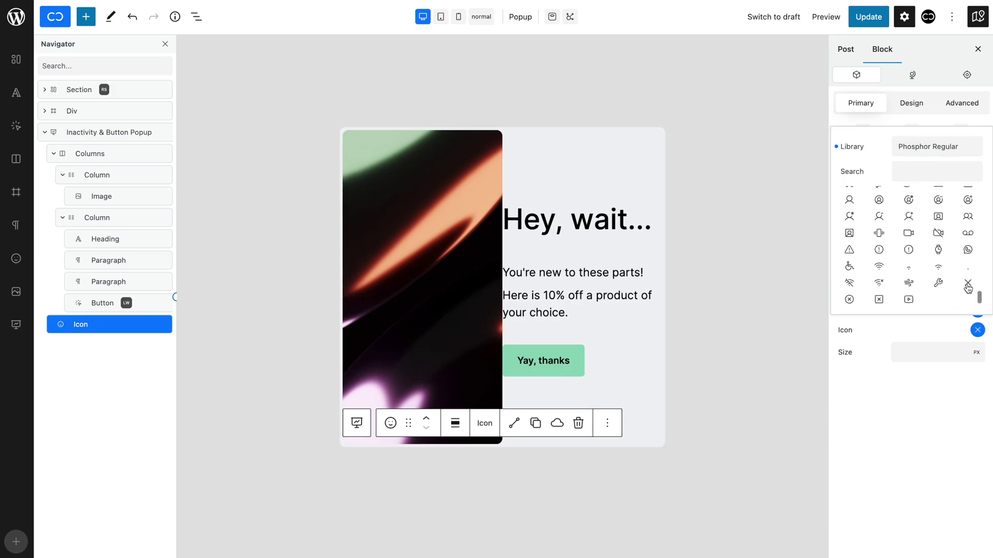
click(977, 333)
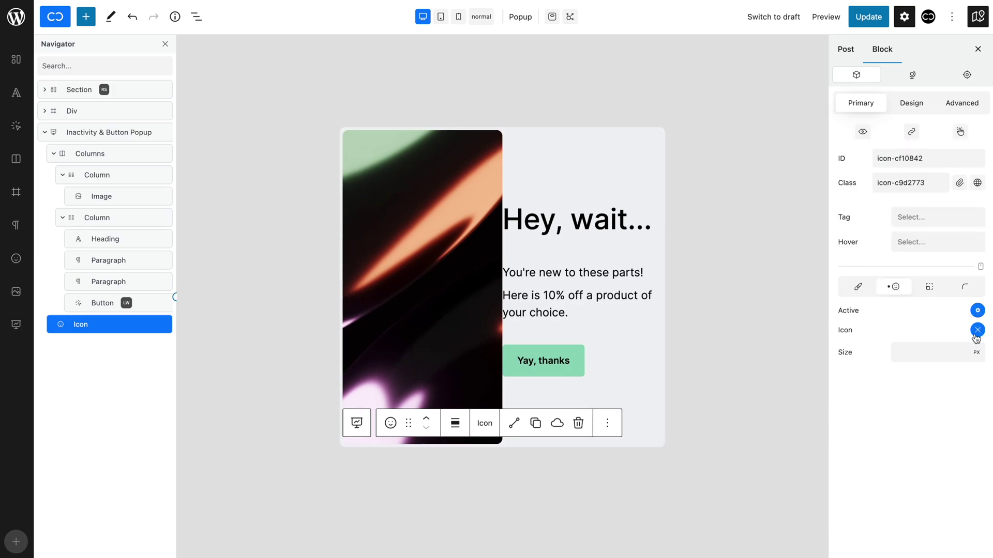
click(944, 351)
Set the icon size to 16 and its background to translucent #00000014
text(16)
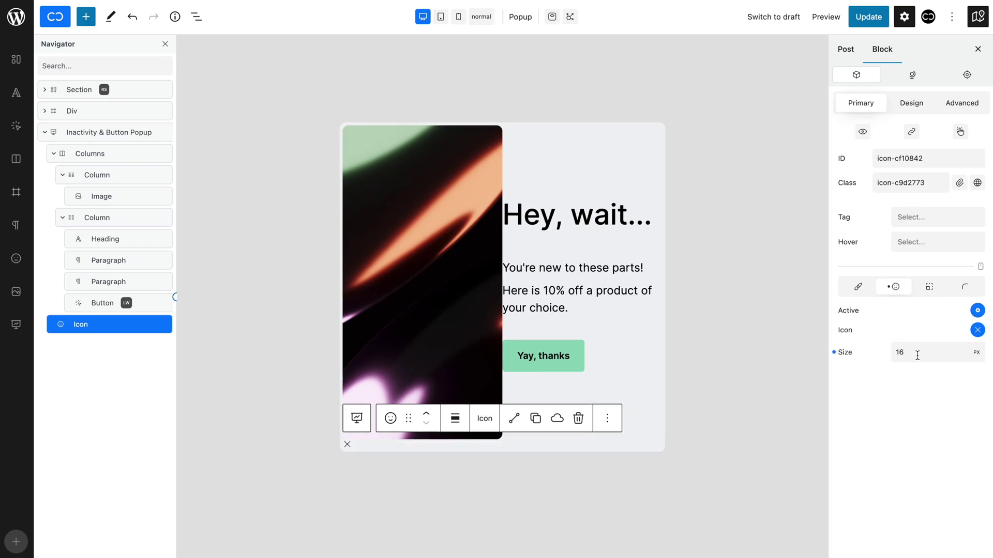
click(857, 287)
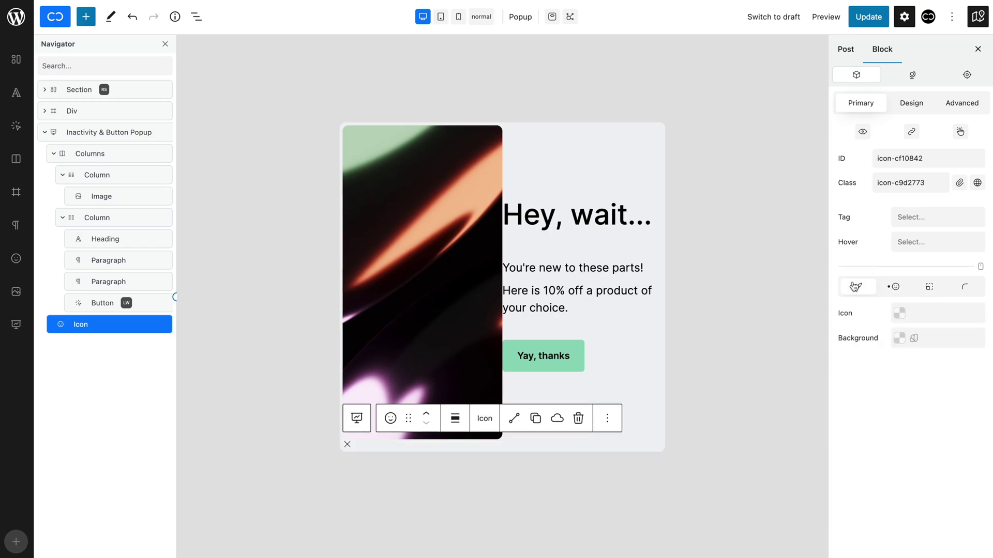
click(899, 338)
text(#00000014)
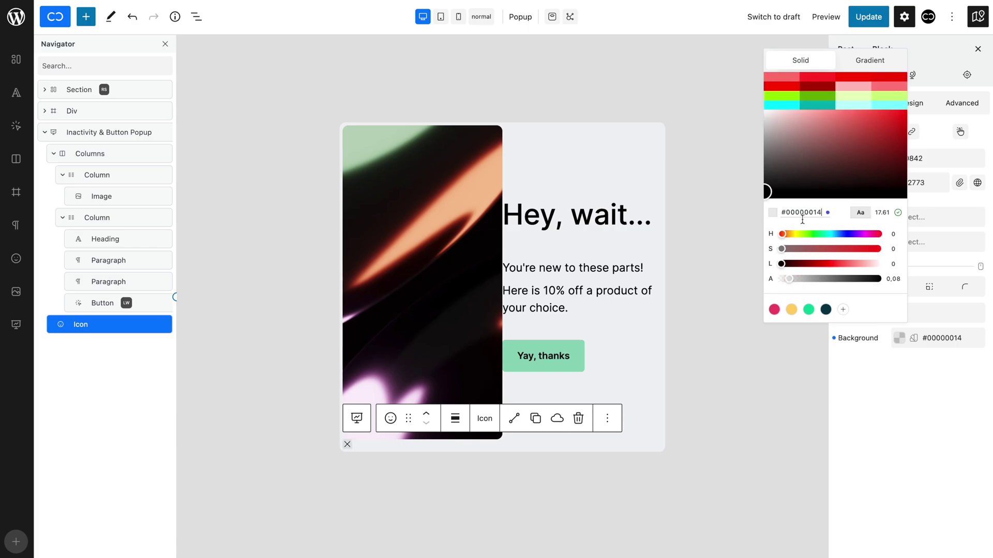
click(866, 386)
Give the icon a darker pasted hover background colour, then return to the normal state
click(981, 267)
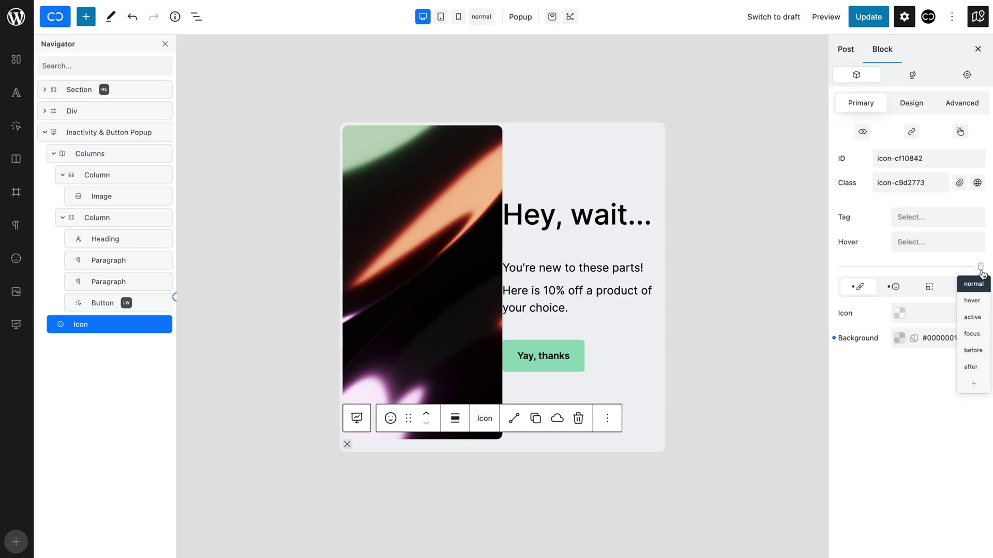
click(973, 300)
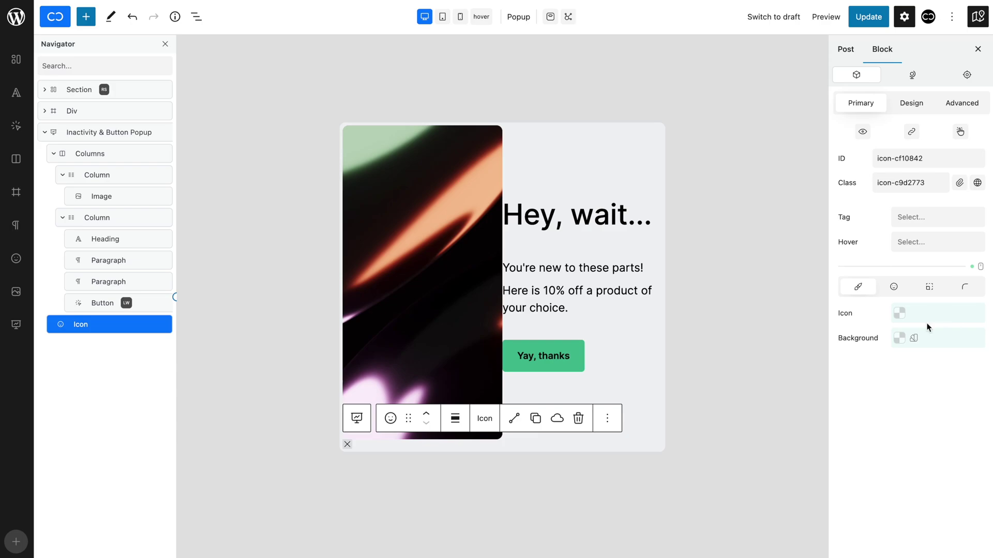
click(899, 338)
triple_click(802, 213)
text(#00000033)
click(893, 359)
click(980, 267)
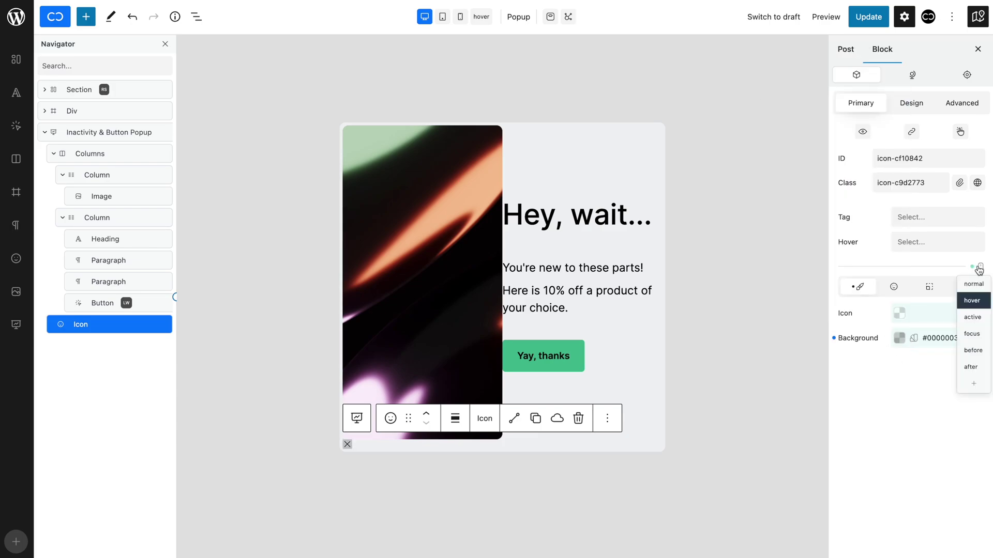
click(973, 284)
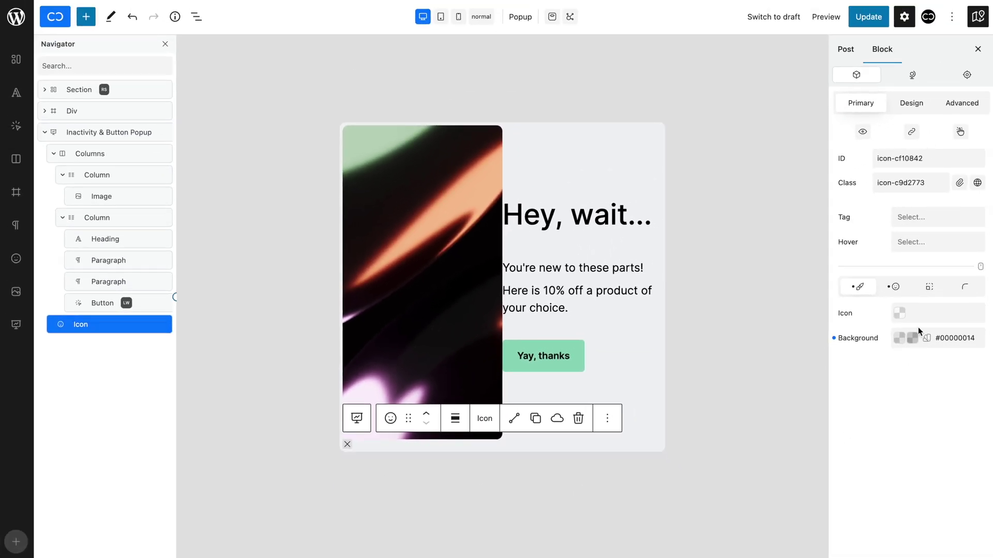
Give the close icon 10 px linked padding on all sides
click(928, 293)
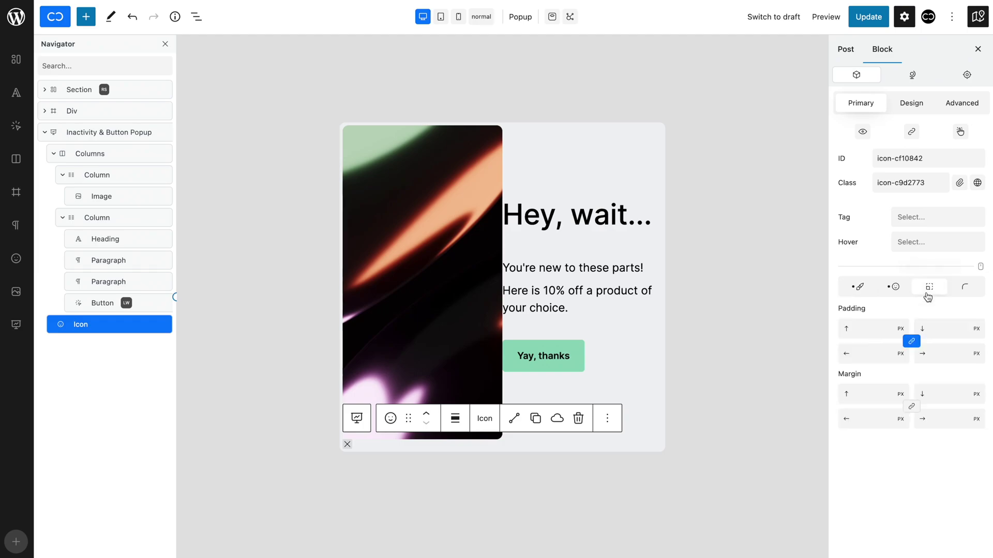
click(873, 328)
text(10)
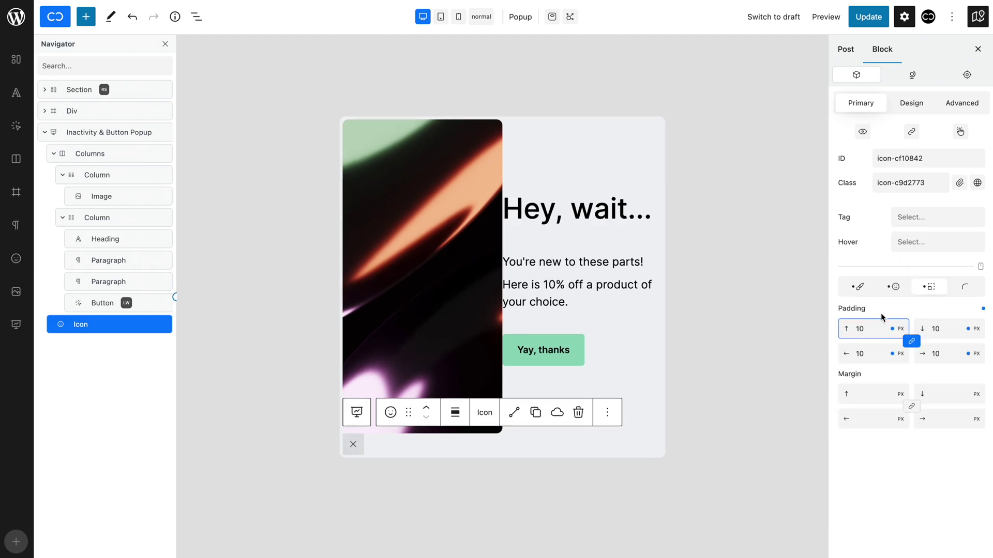
click(883, 315)
Set the close icon's linked corner radius to 10 px
click(965, 286)
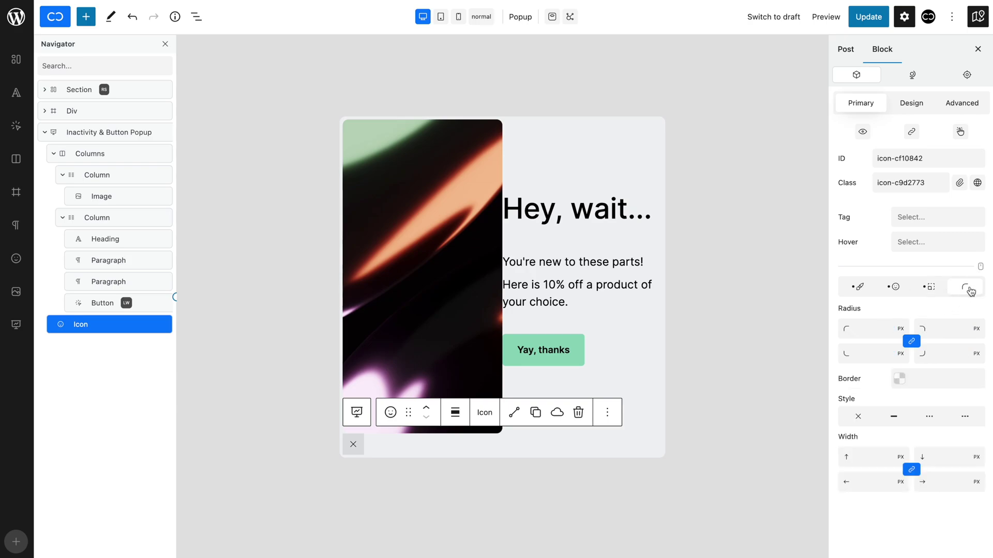
click(867, 322)
text(10)
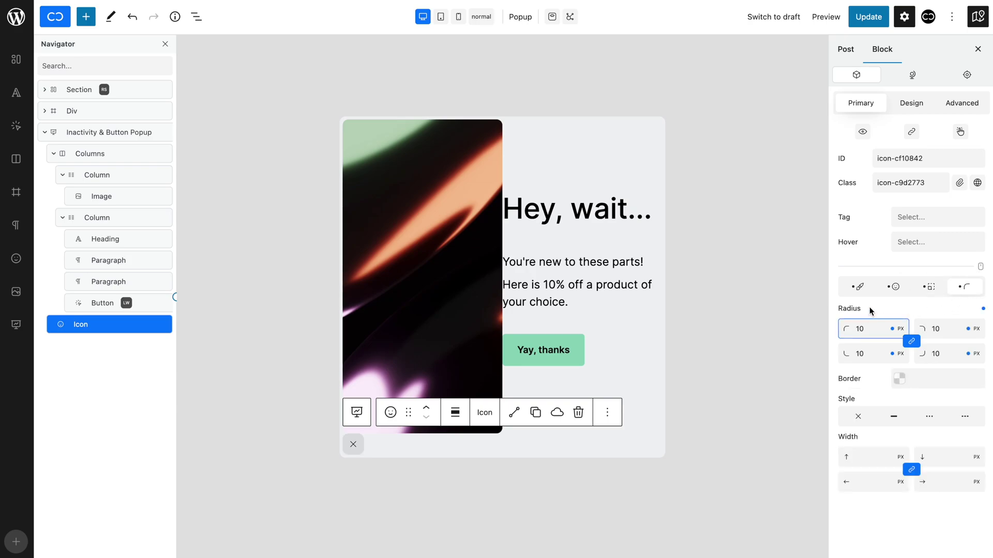
click(870, 306)
Set the close icon's position to absolute with Top 5 and Right 5
click(907, 104)
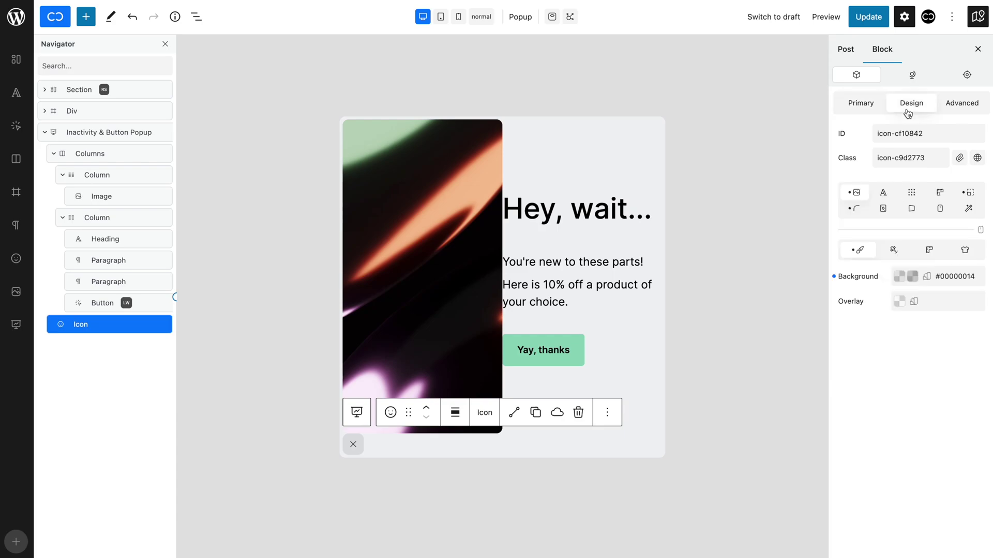
click(916, 192)
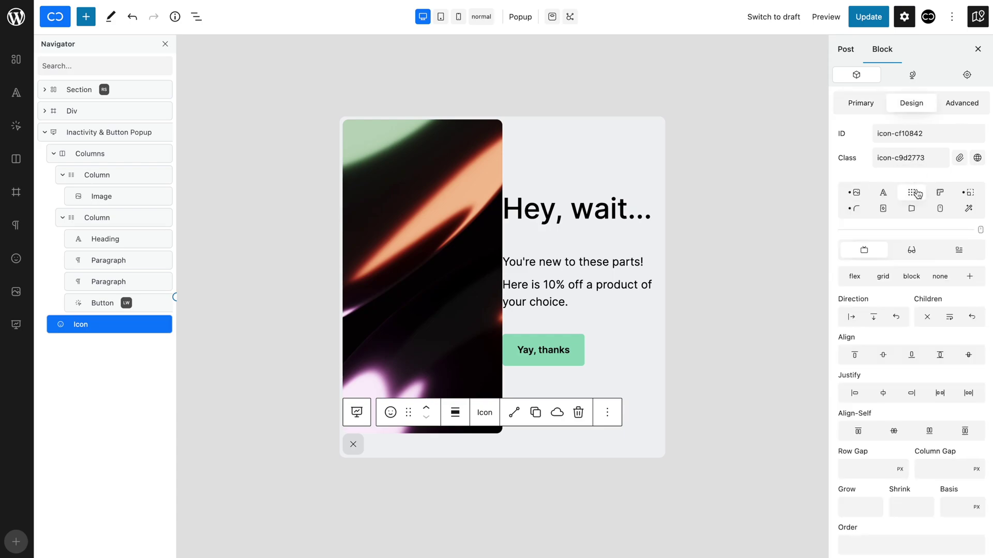
click(961, 250)
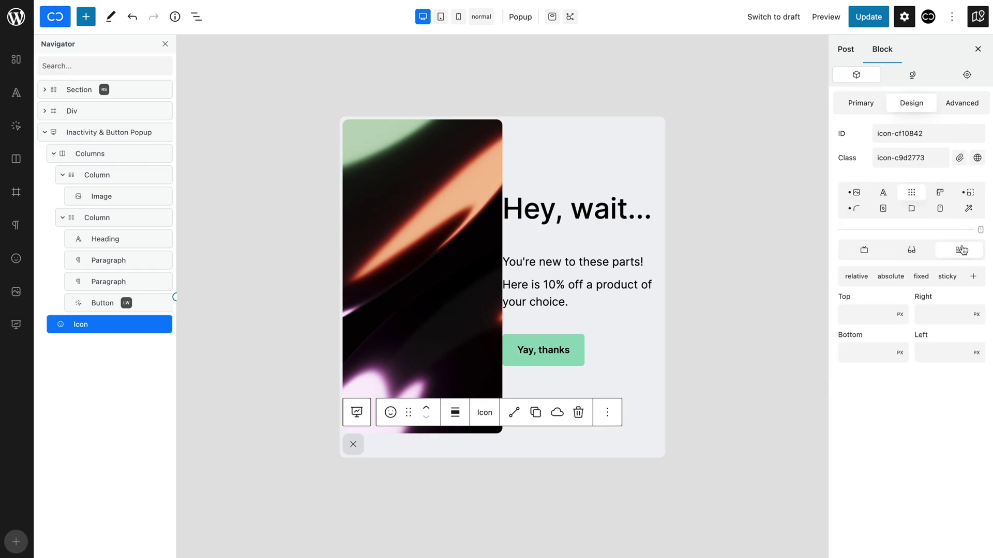
click(891, 277)
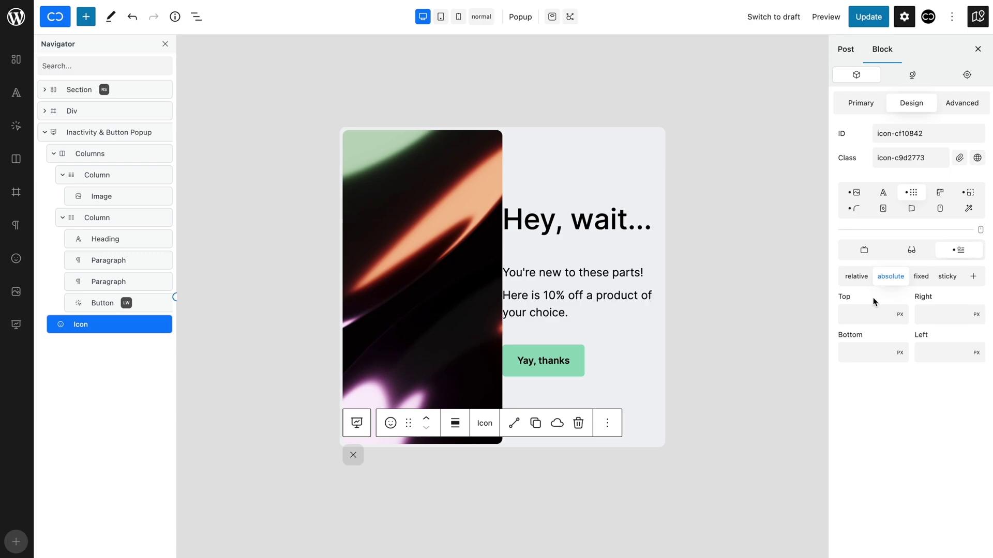
click(868, 313)
text(5)
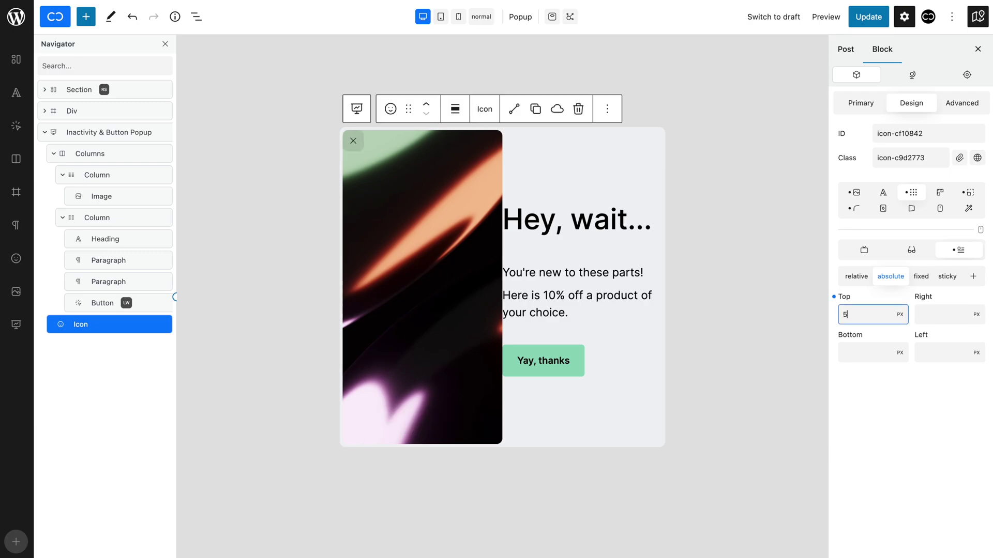
key(Tab)
text(5)
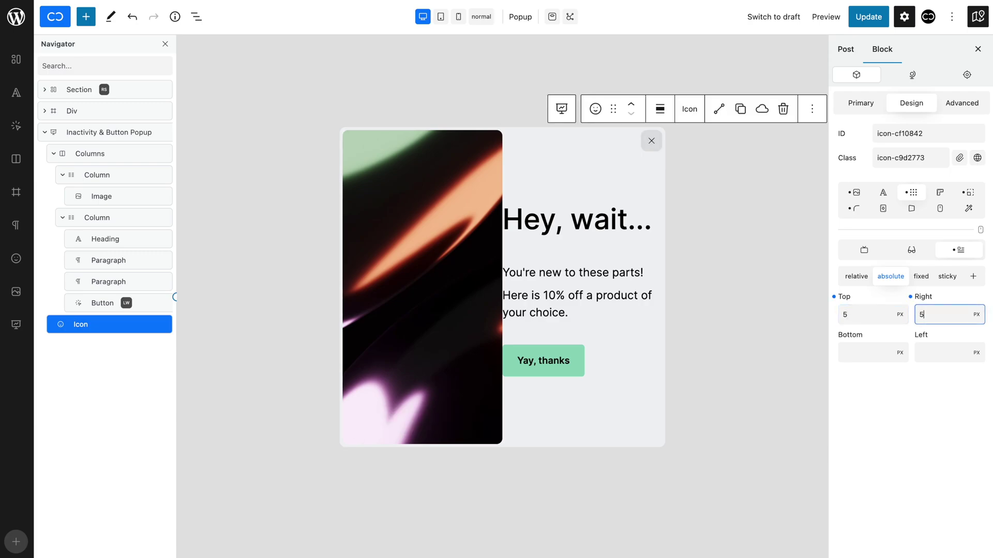
click(874, 287)
Copy the Yay, thanks button's transition and paste it onto the close icon
click(565, 359)
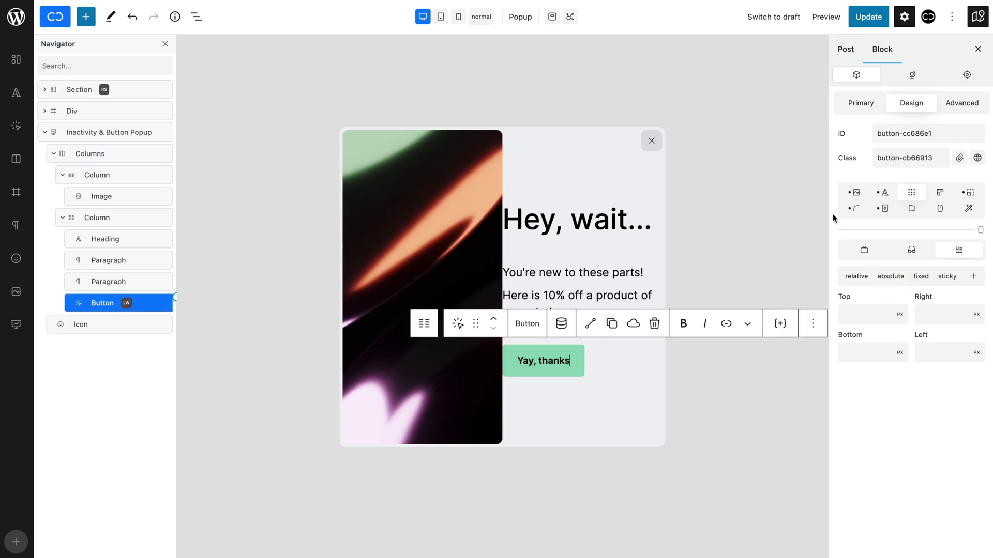
click(882, 210)
click(872, 250)
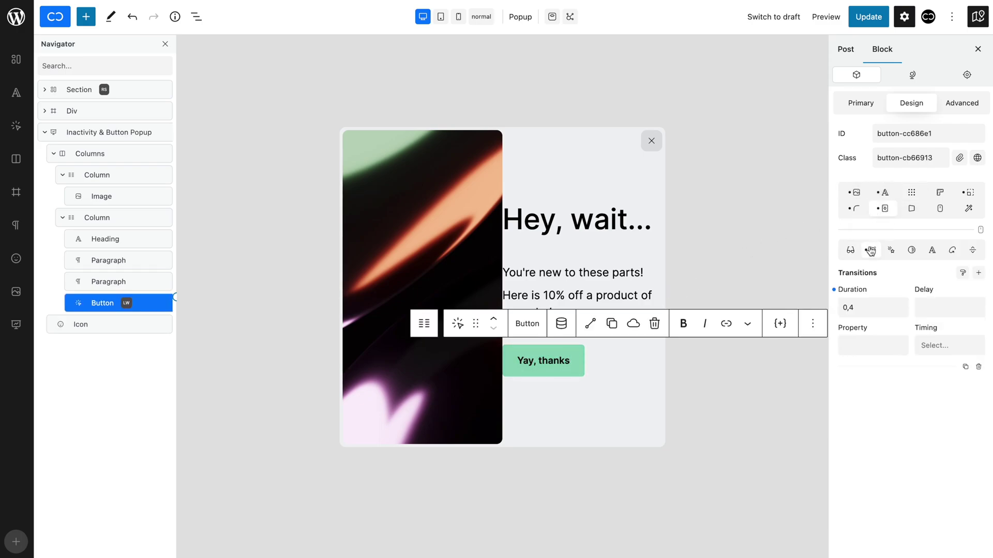
click(964, 367)
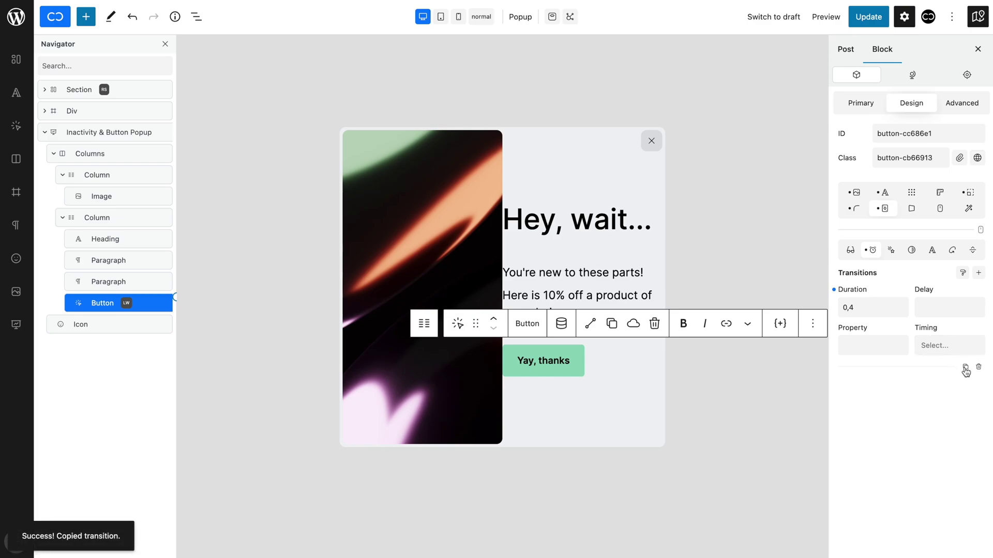
click(651, 140)
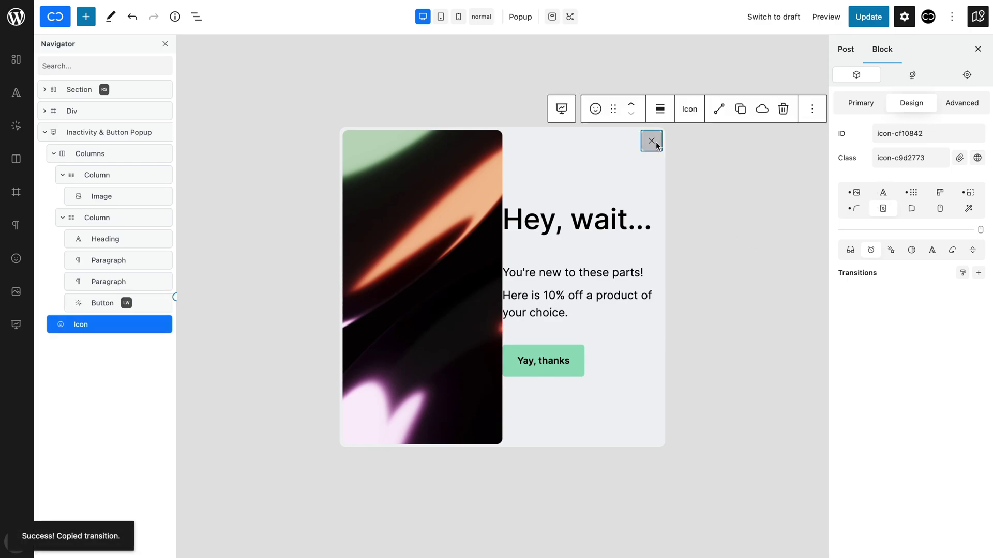
click(962, 272)
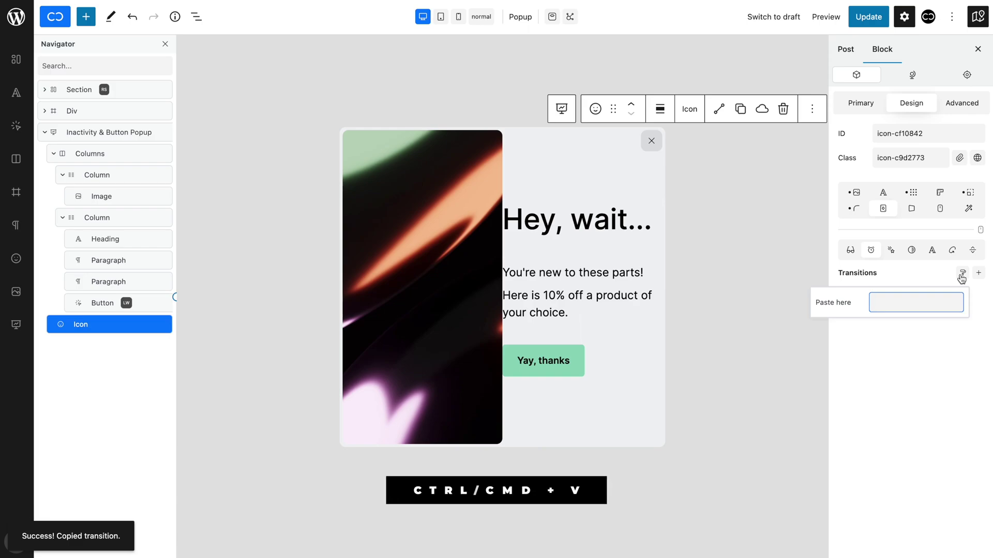
key(ctrl+v)
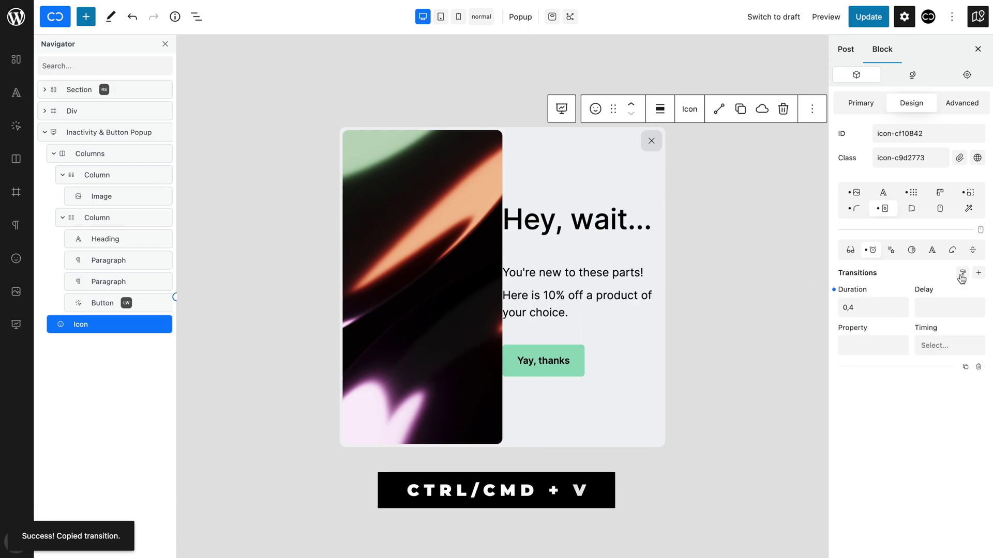
Activate the icon's link as an Action of type Modal set to Close
click(842, 107)
click(911, 132)
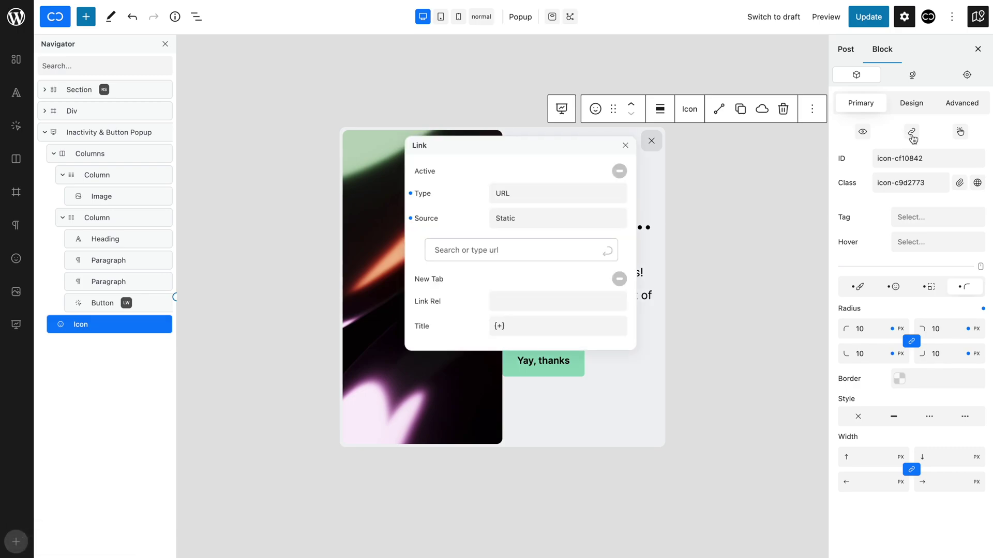
click(619, 171)
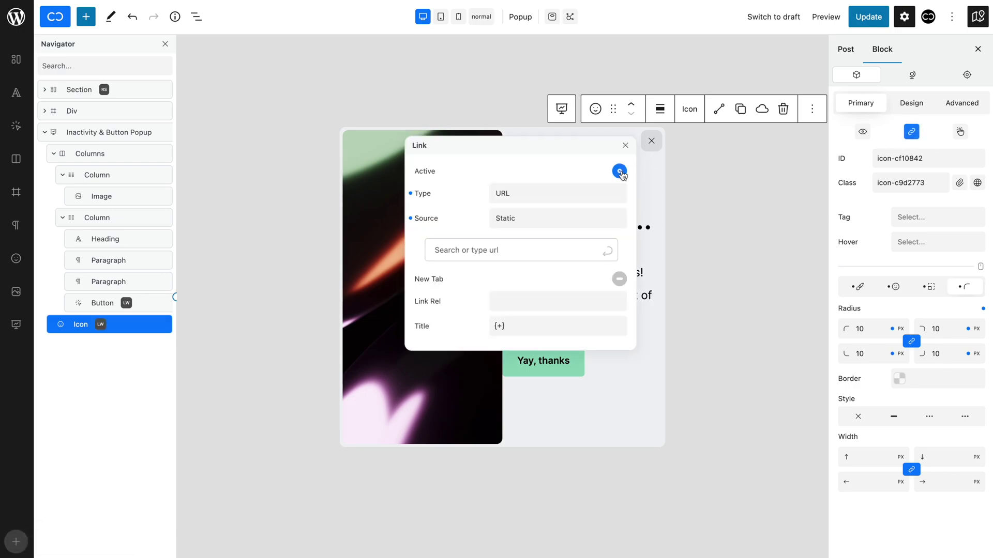
click(543, 195)
click(536, 237)
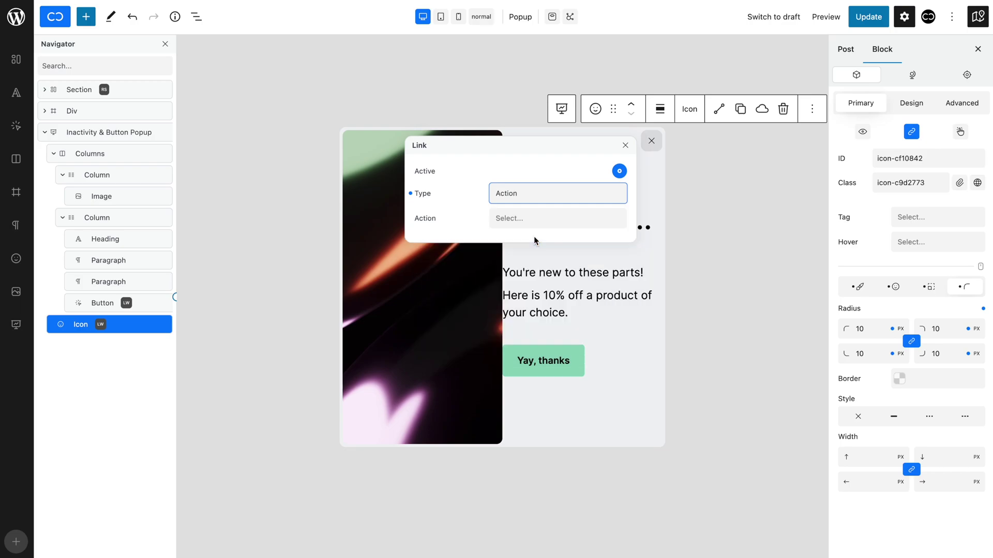
click(534, 228)
click(519, 286)
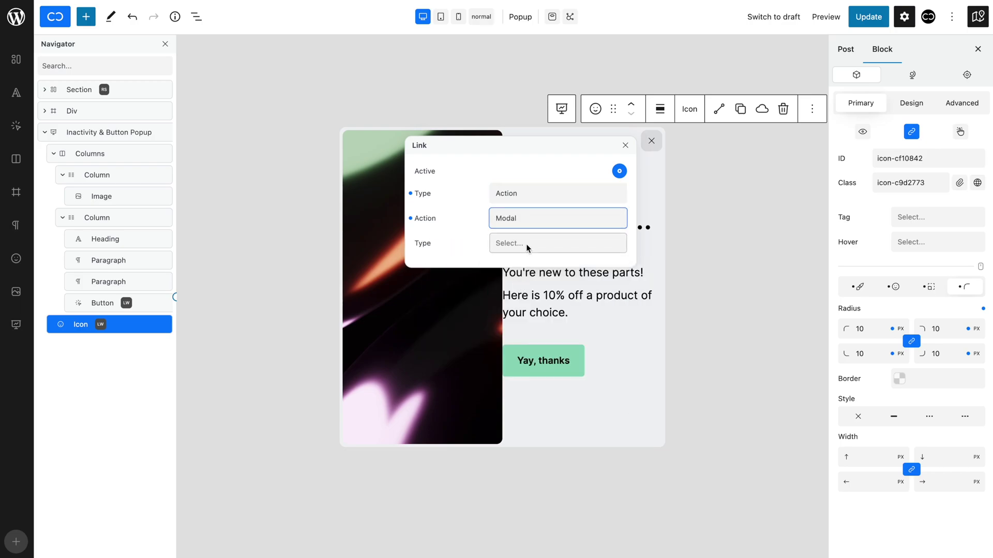
click(527, 250)
click(517, 291)
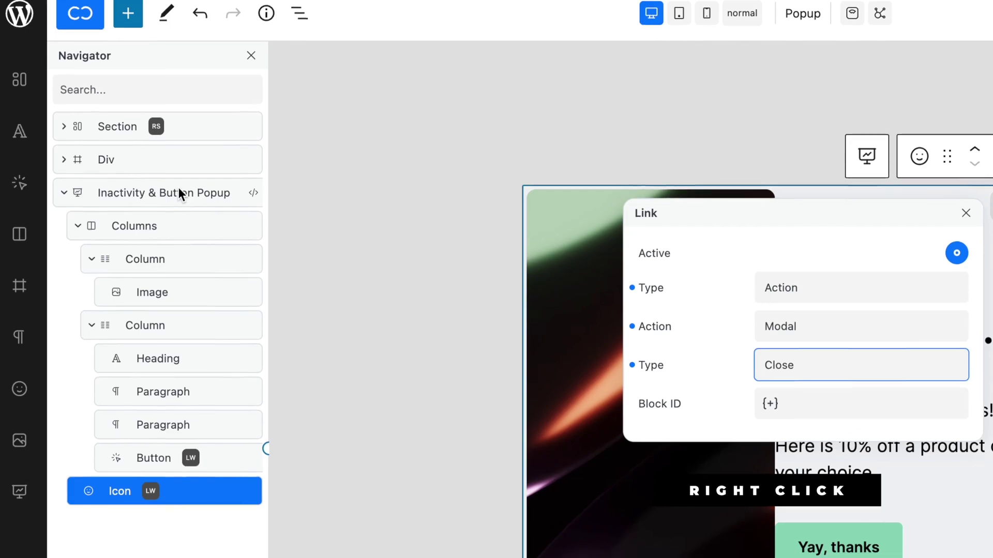
Paste the popup's ID modal-c55a12c into the link's Block ID field and close the dialog
right_click(150, 163)
click(247, 320)
click(809, 369)
key(ctrl+v)
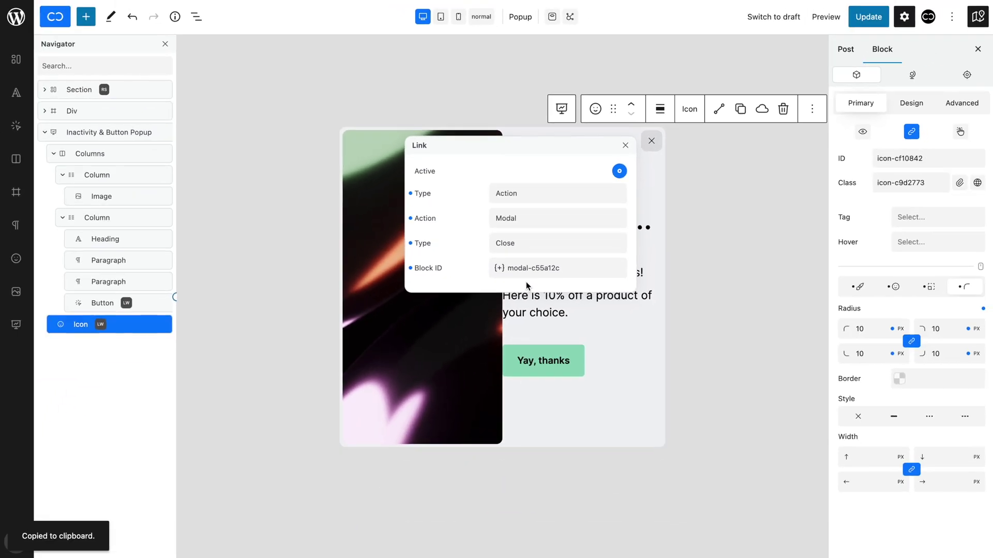
click(545, 401)
click(625, 145)
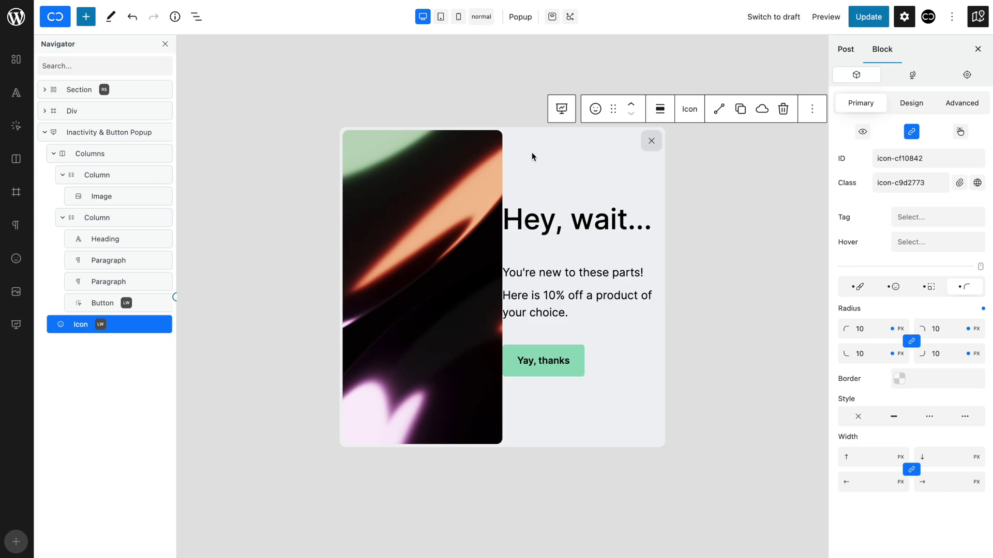
Give the popup's second (text) column 40 px linked padding on all sides
click(120, 218)
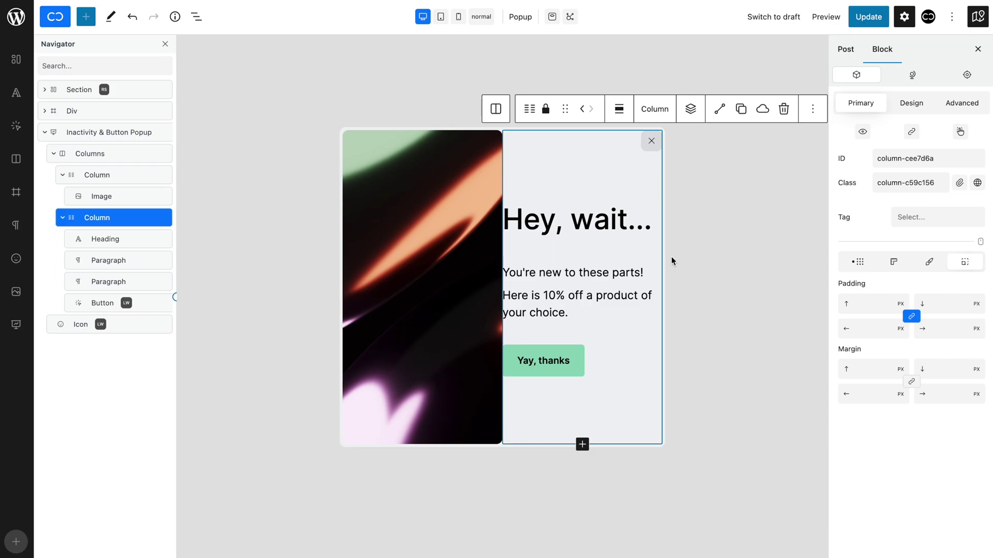
click(879, 310)
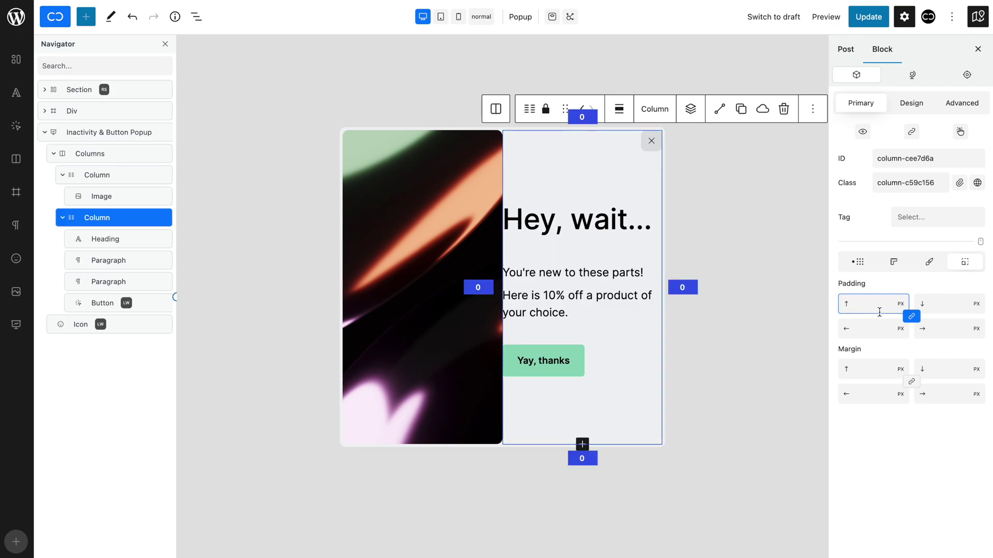
text(40)
click(883, 286)
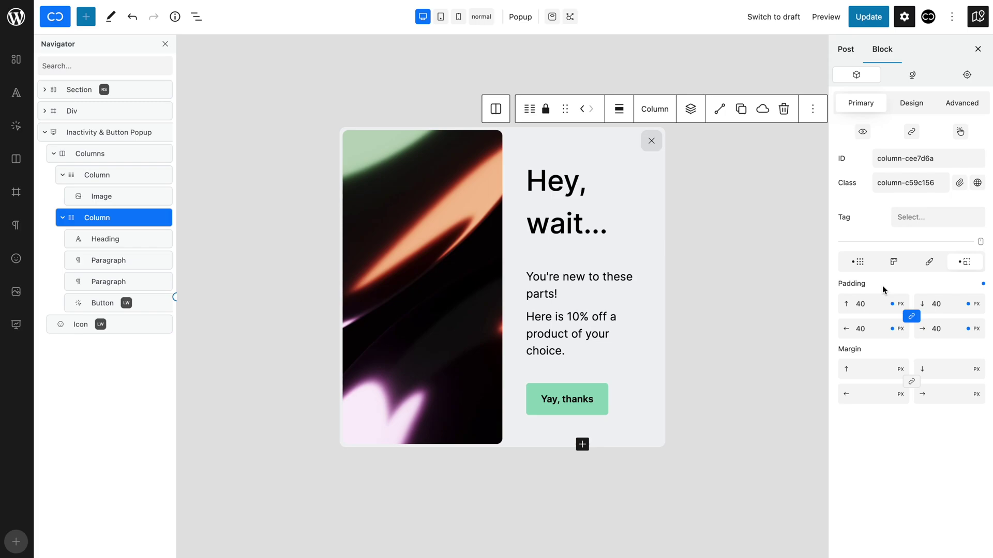
Set the Inactivity & Button Popup's Max. Width to 700 px and clear its 50% Width
click(127, 132)
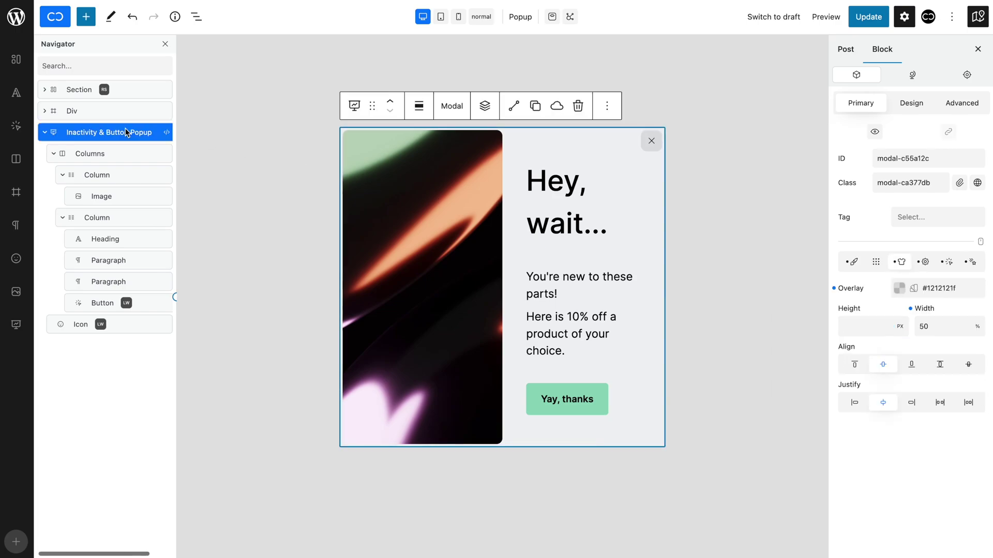
click(898, 109)
click(938, 196)
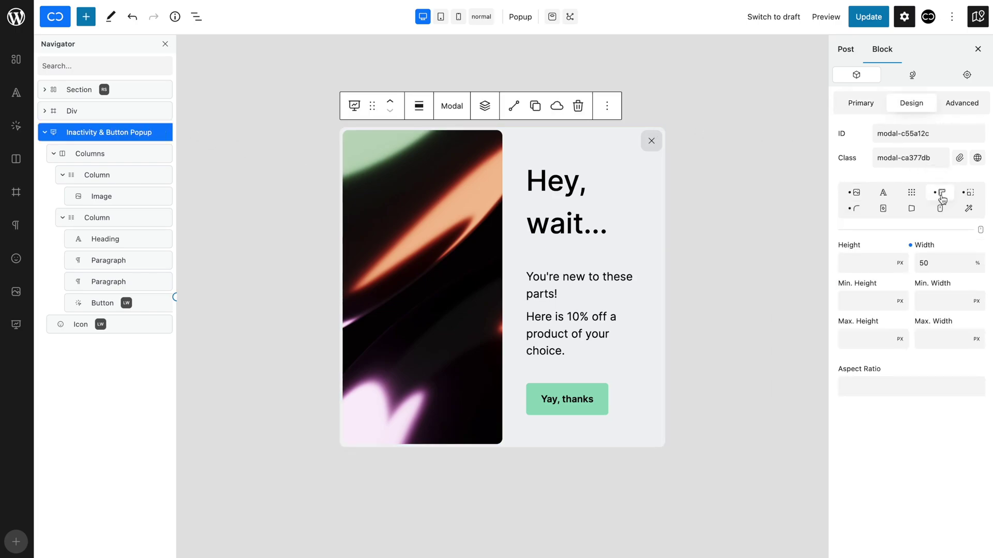
click(931, 337)
text(700)
click(910, 246)
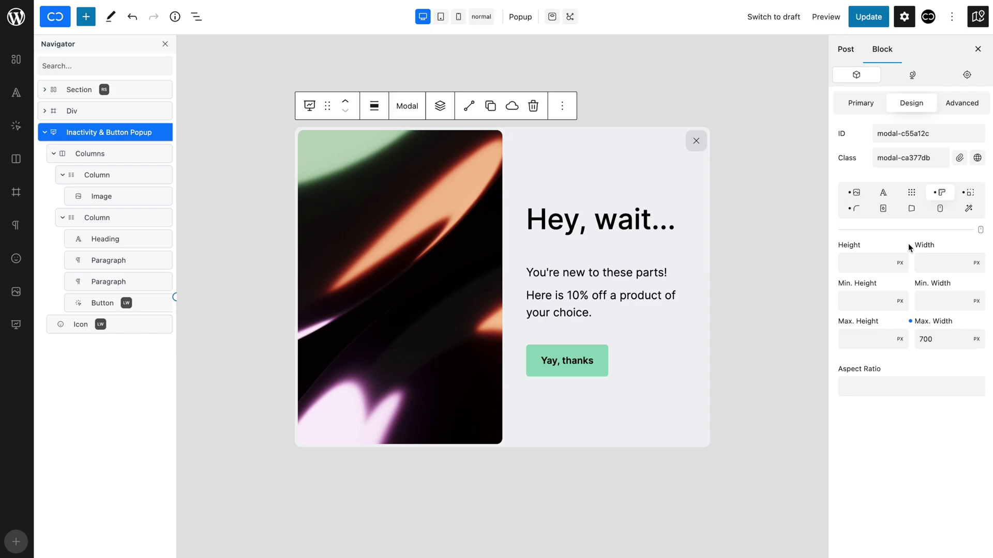
Set the popup trigger to After Inactivity, 2 seconds, with Show again on Every time
click(860, 105)
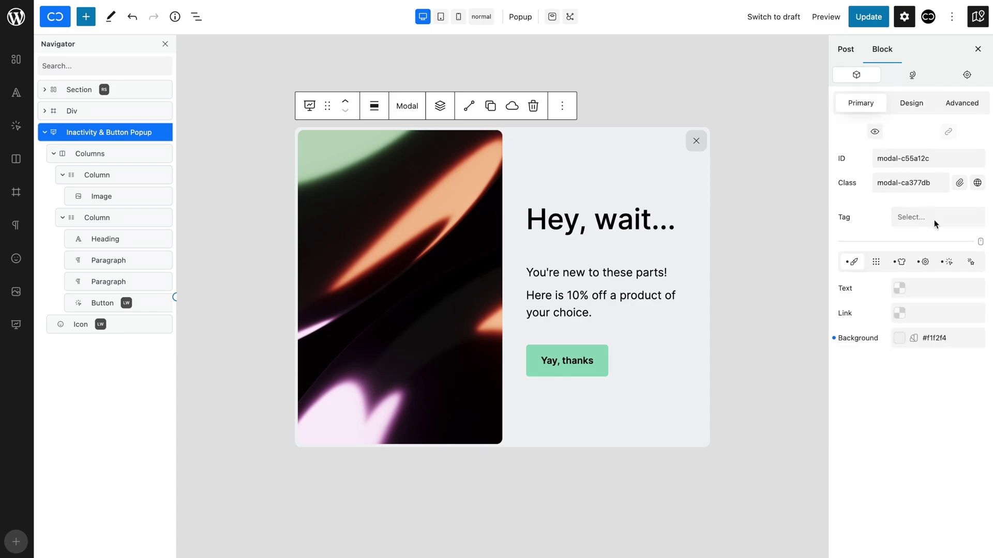
click(949, 264)
click(944, 285)
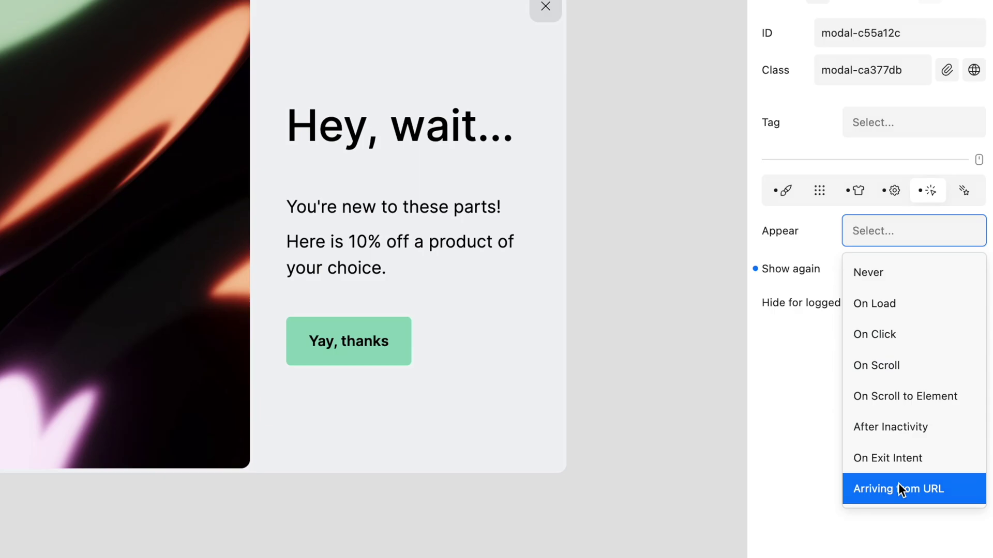
click(899, 434)
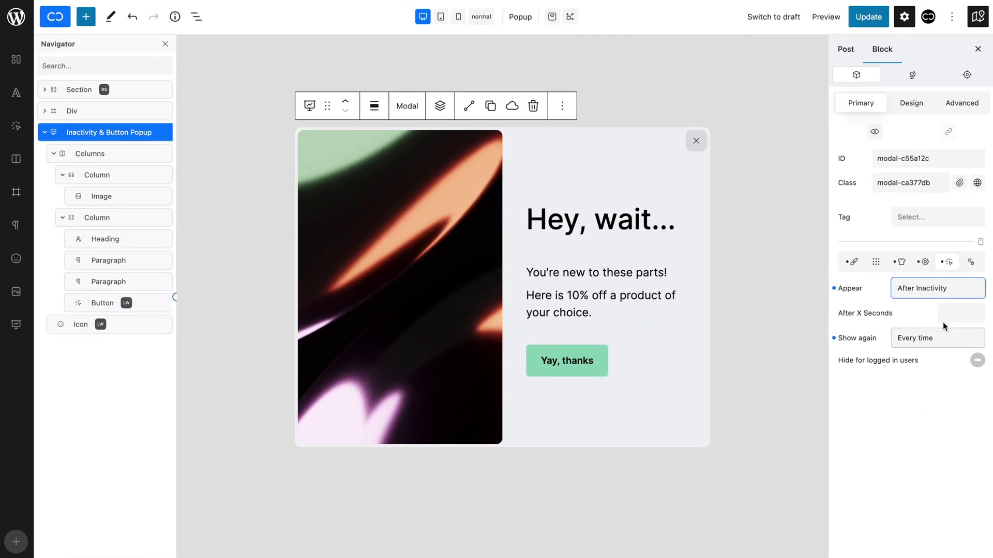
click(925, 280)
text(2)
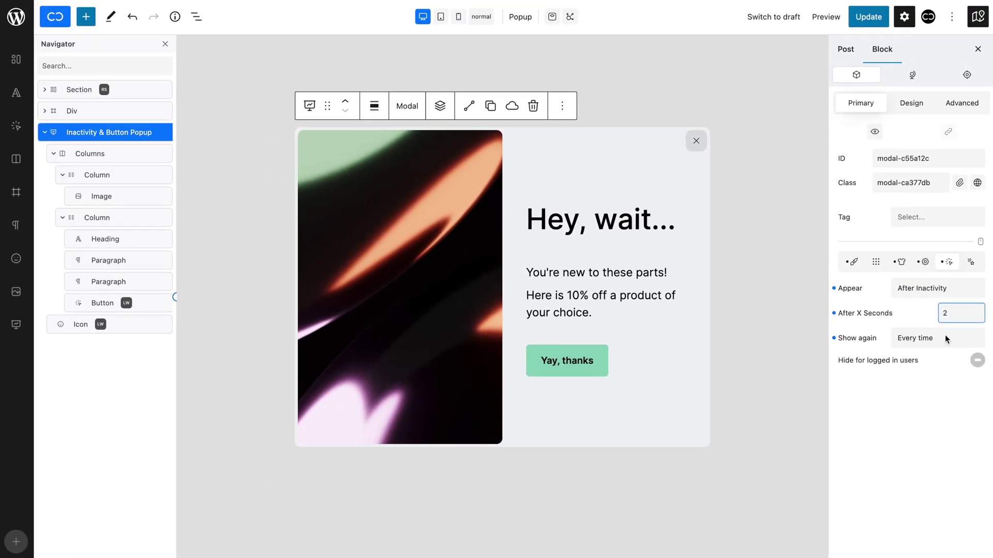
click(934, 402)
click(926, 340)
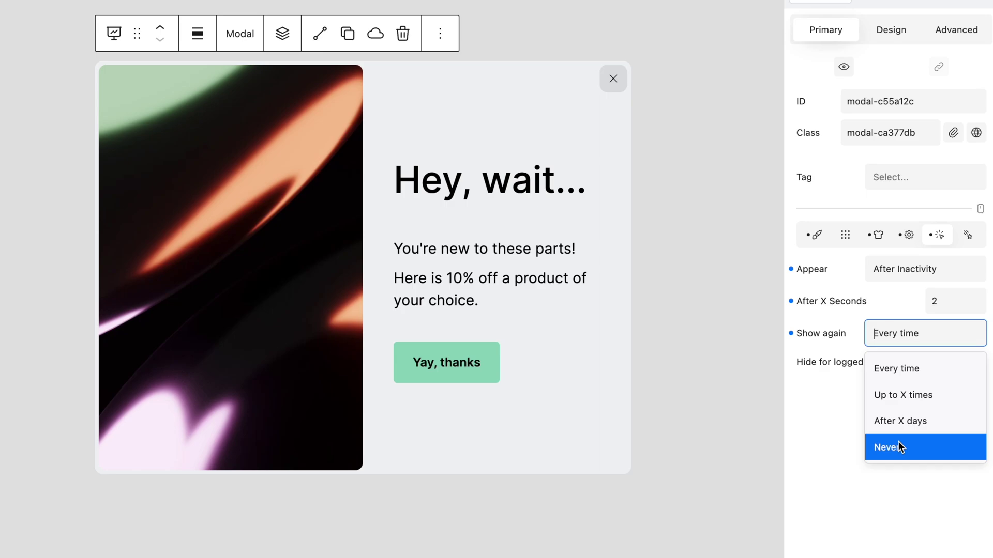
click(908, 370)
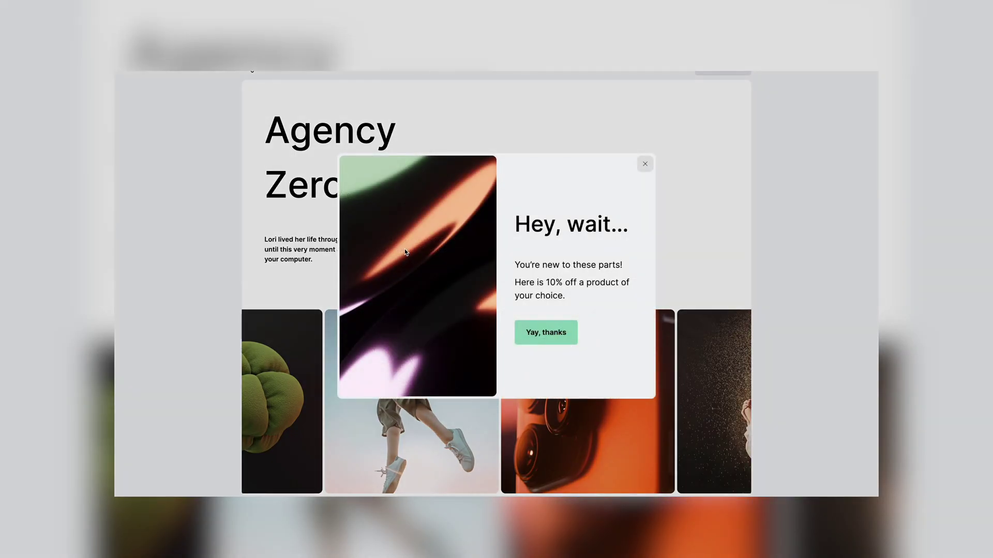
click(646, 165)
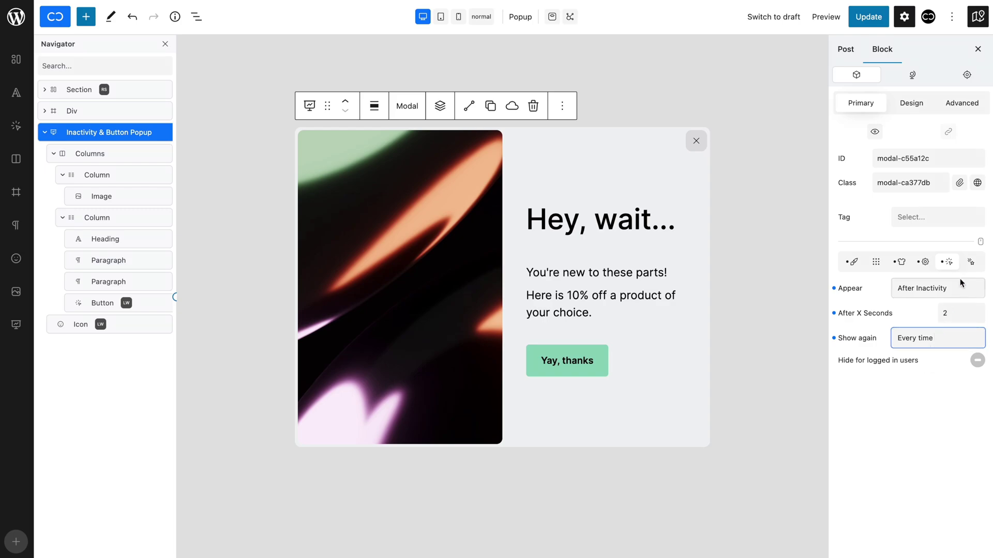
Give the popup a Slide In Bottom Med. animation with 0.4 duration and update the page
click(971, 266)
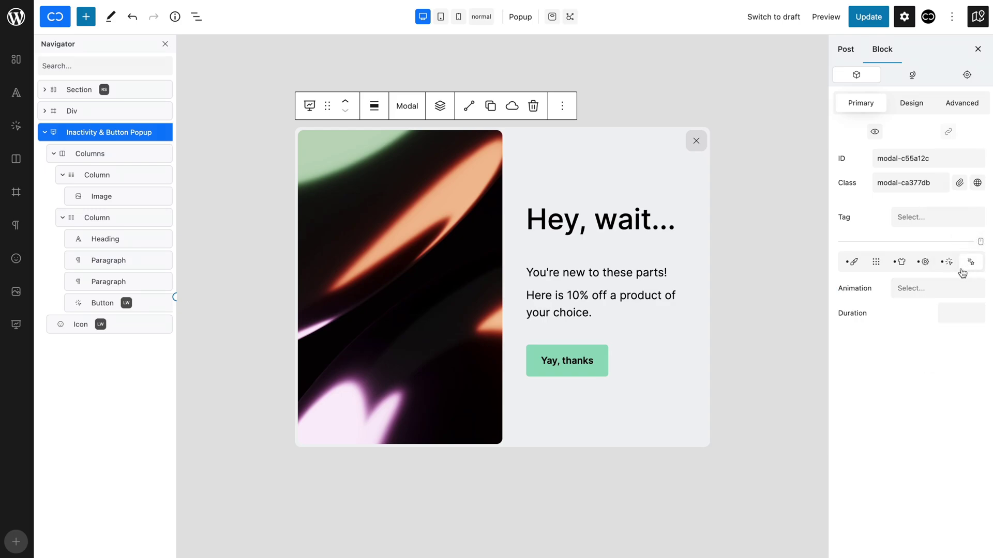
click(940, 288)
scroll(925, 433, down, 3)
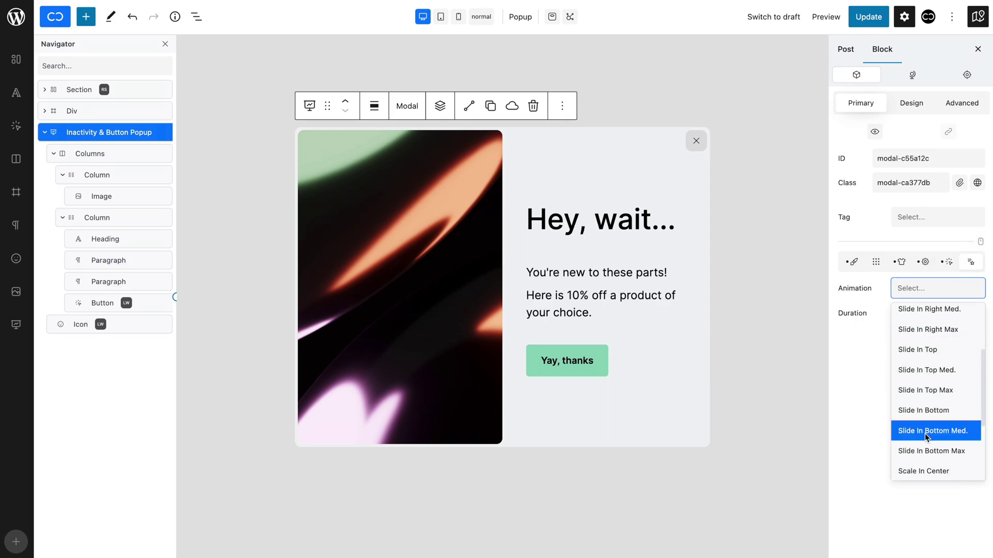
click(925, 434)
click(954, 314)
text(0.4)
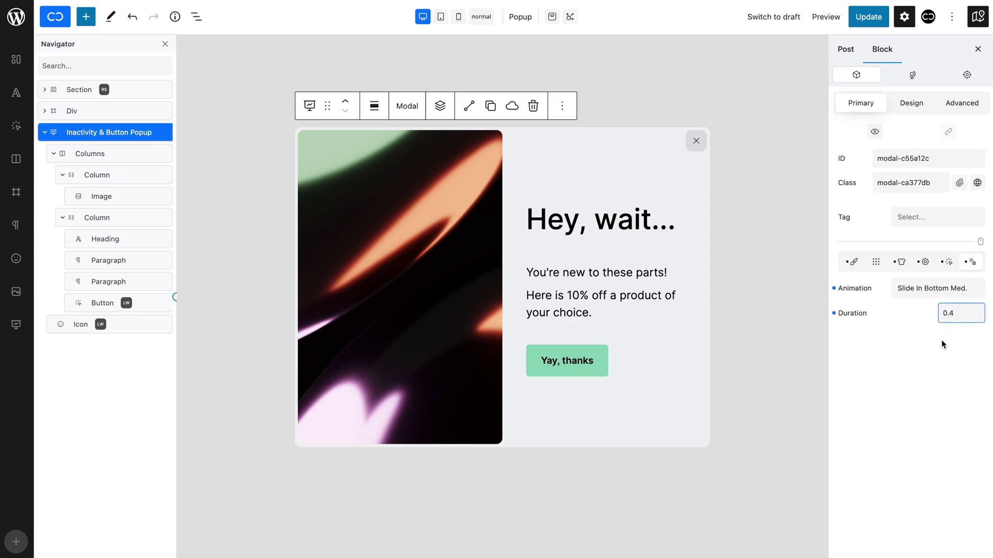
click(942, 345)
click(869, 17)
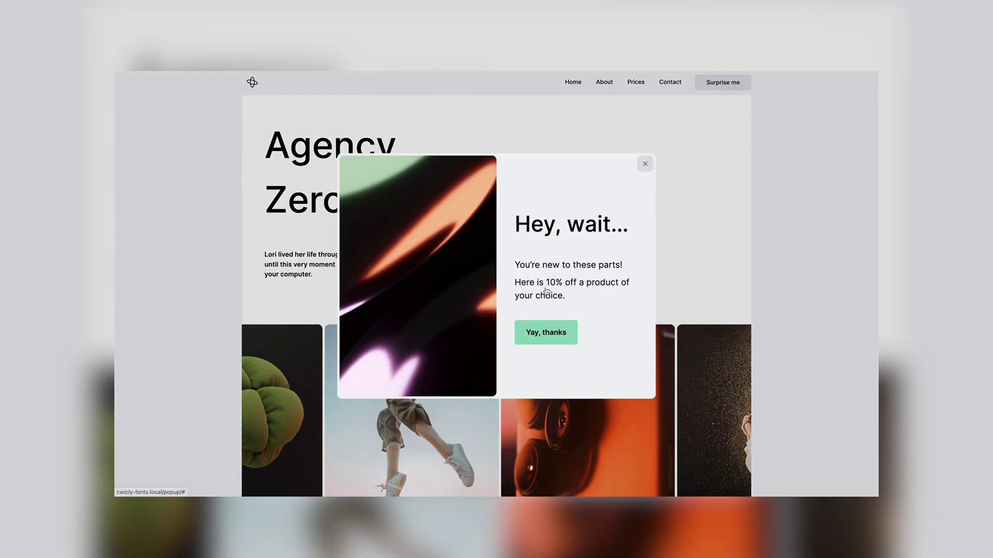
Turn on the Surprise me button's link as Type Action, Action Modal, Type Open
click(643, 164)
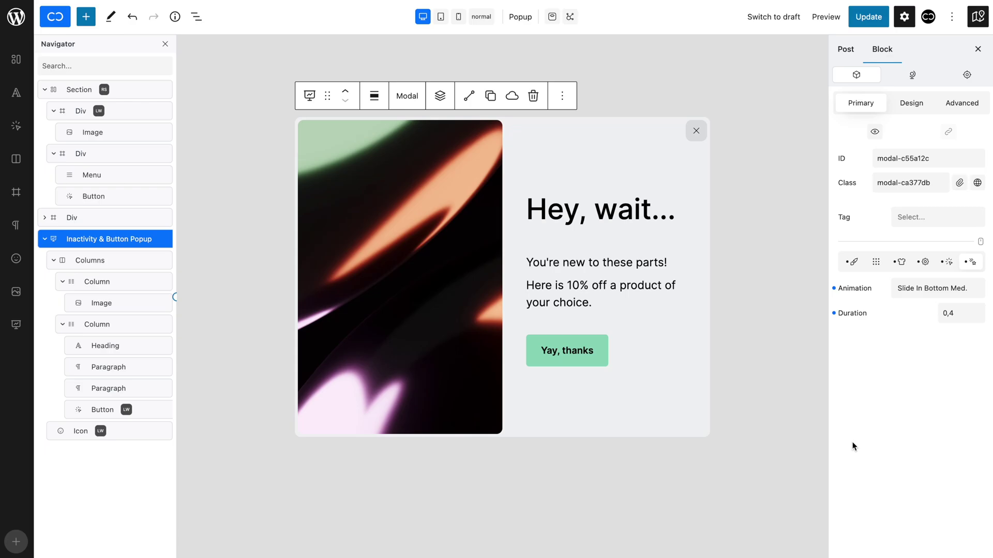
click(772, 381)
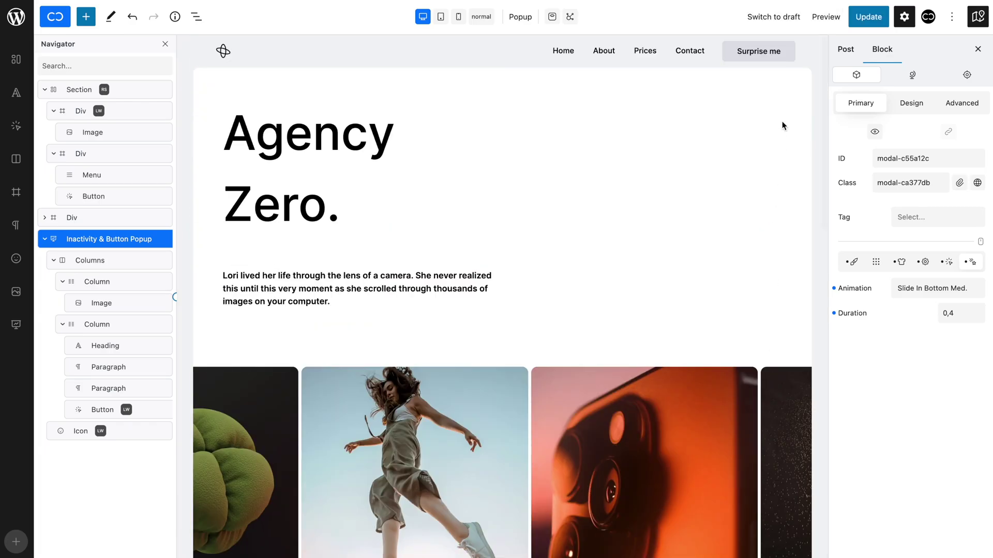
click(774, 55)
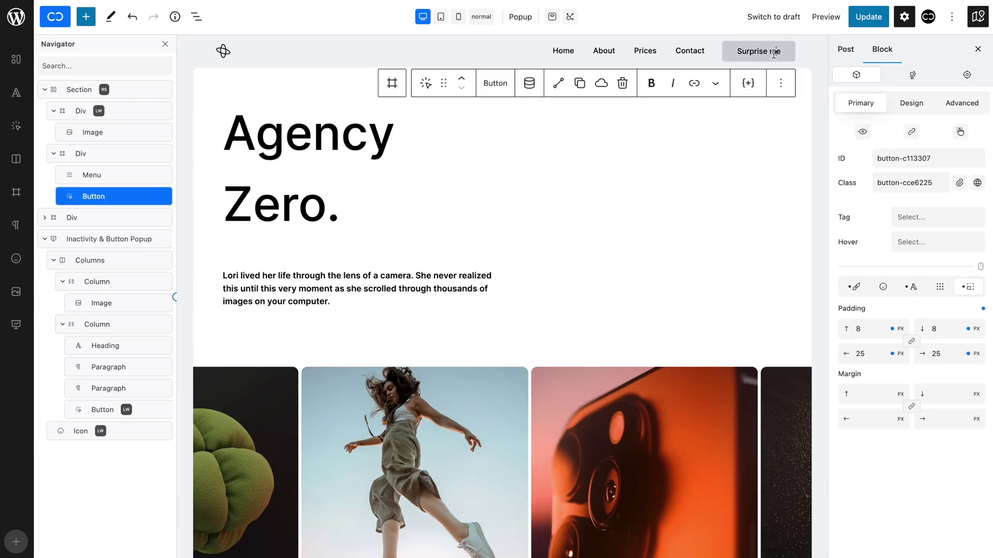
click(912, 134)
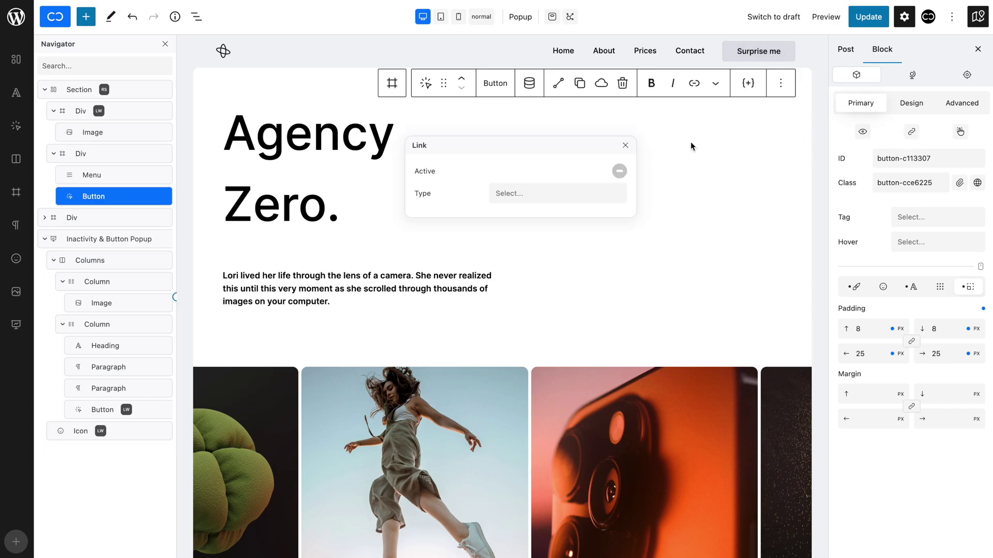
click(619, 171)
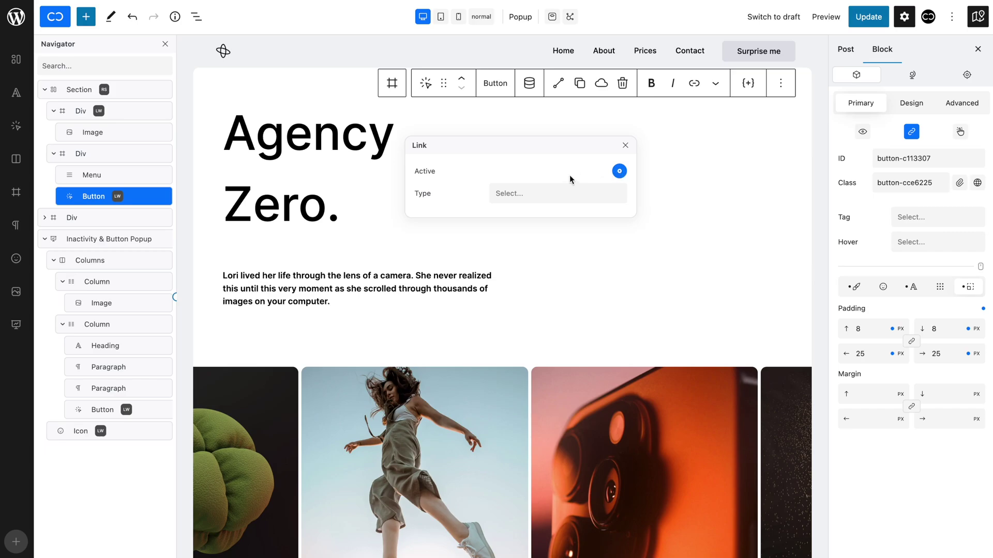
click(530, 191)
click(528, 239)
click(529, 220)
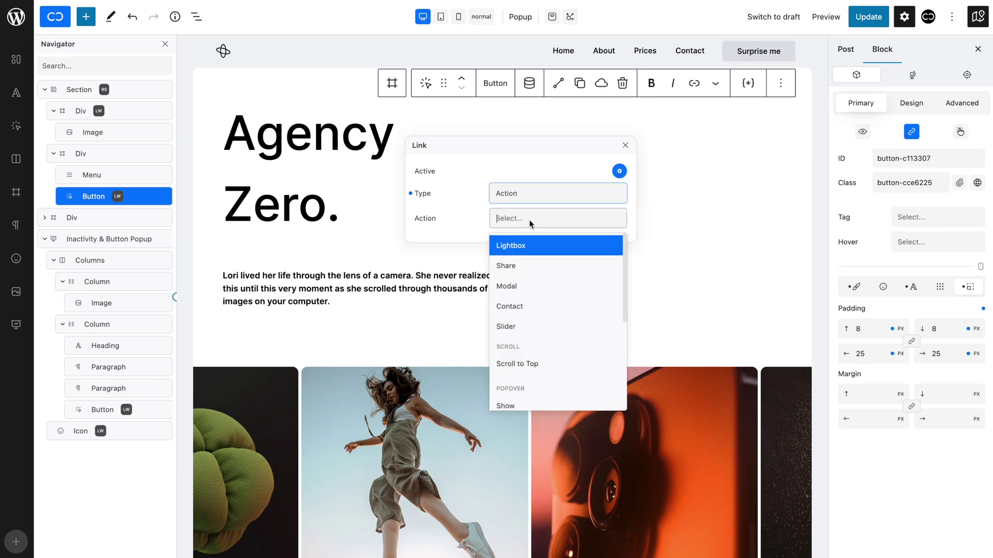
click(525, 284)
click(530, 243)
click(527, 266)
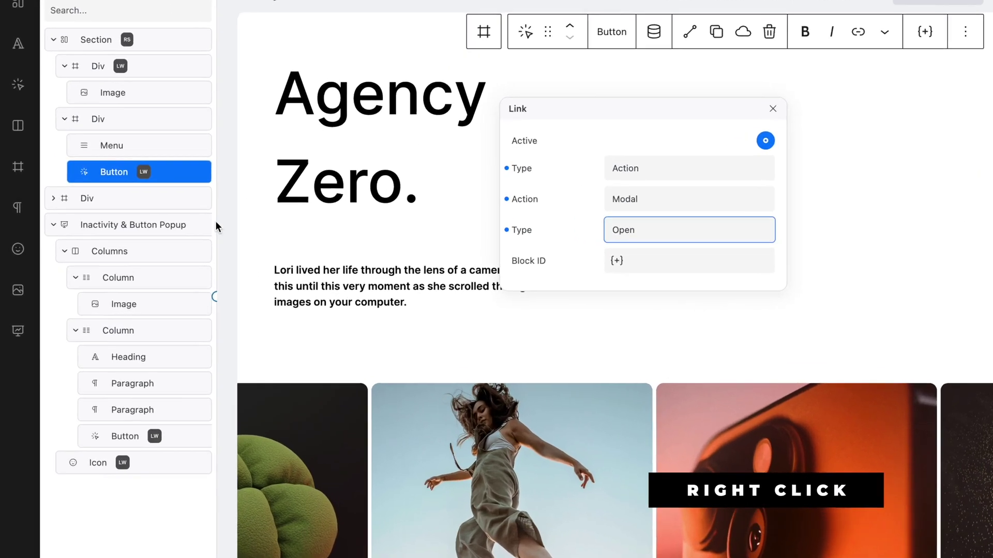
Paste the Inactivity & Button Popup's copied ID (modal-c55a12c) as the link's Block ID
right_click(123, 243)
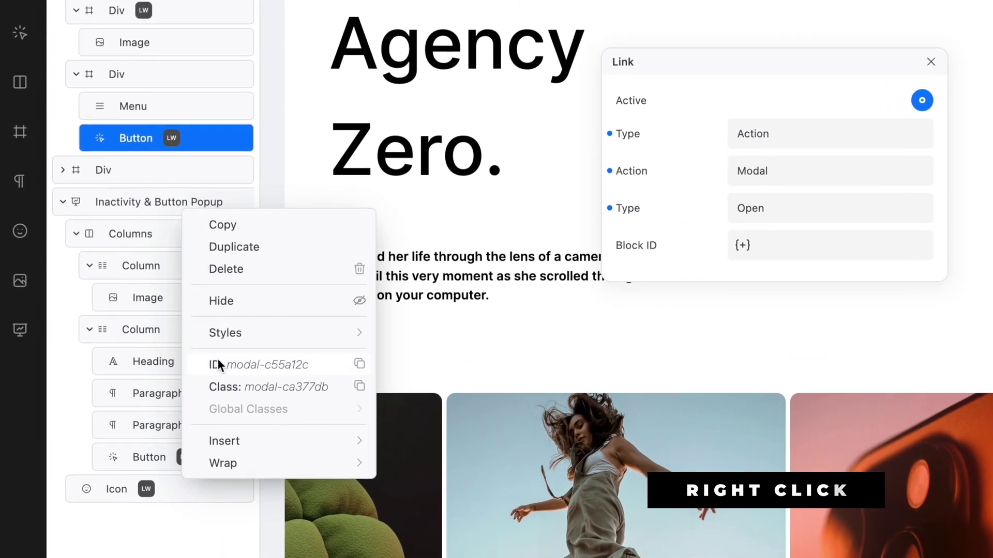
click(218, 368)
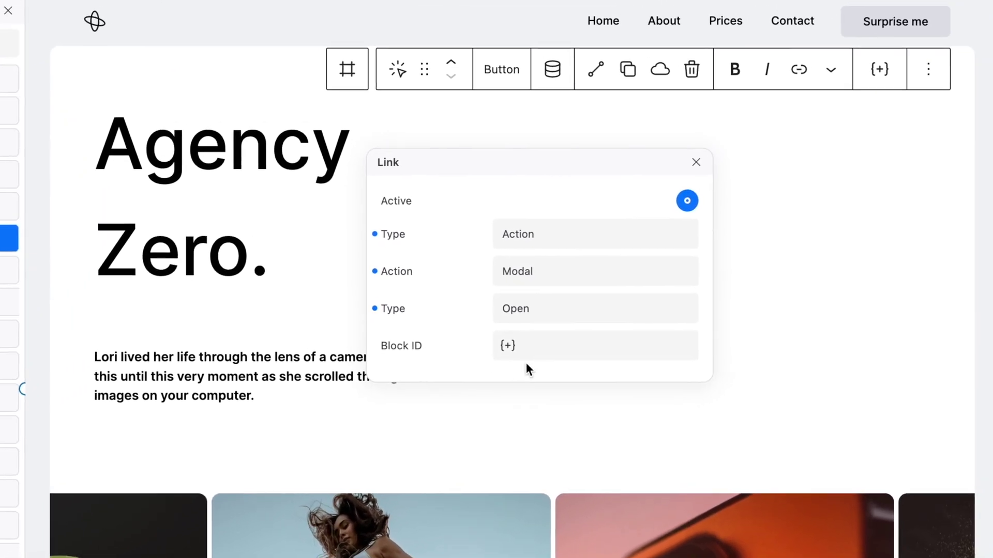
click(549, 352)
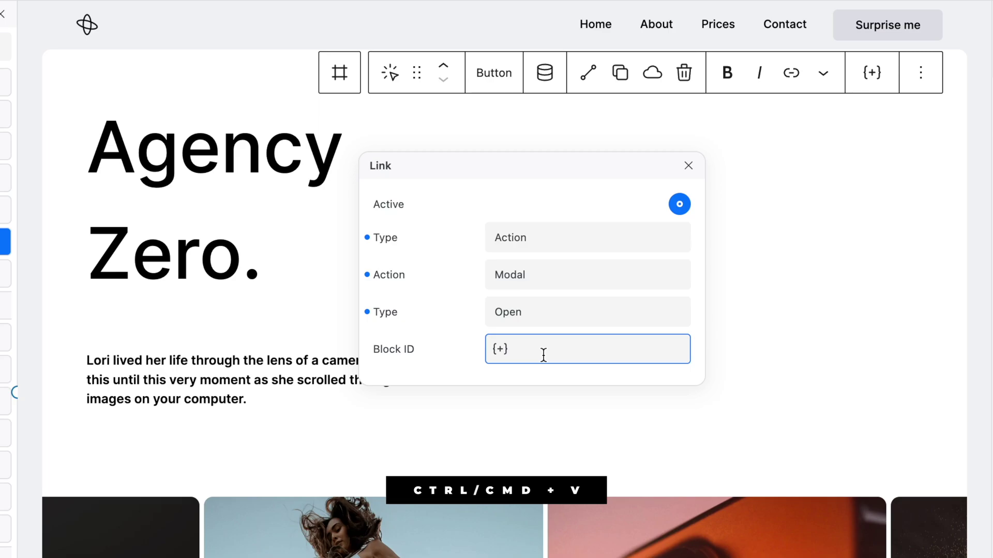
text(modal-c55a12c)
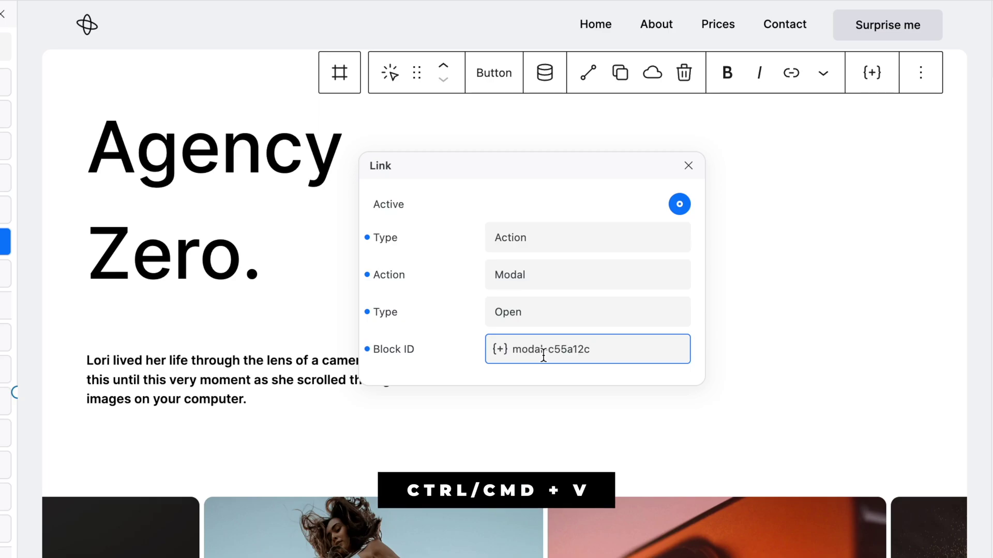
click(465, 334)
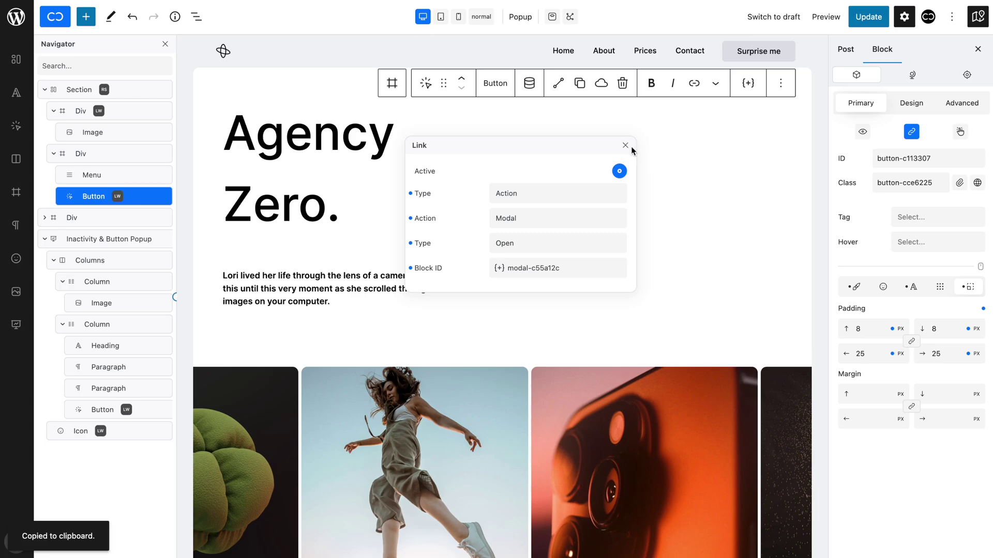
click(625, 146)
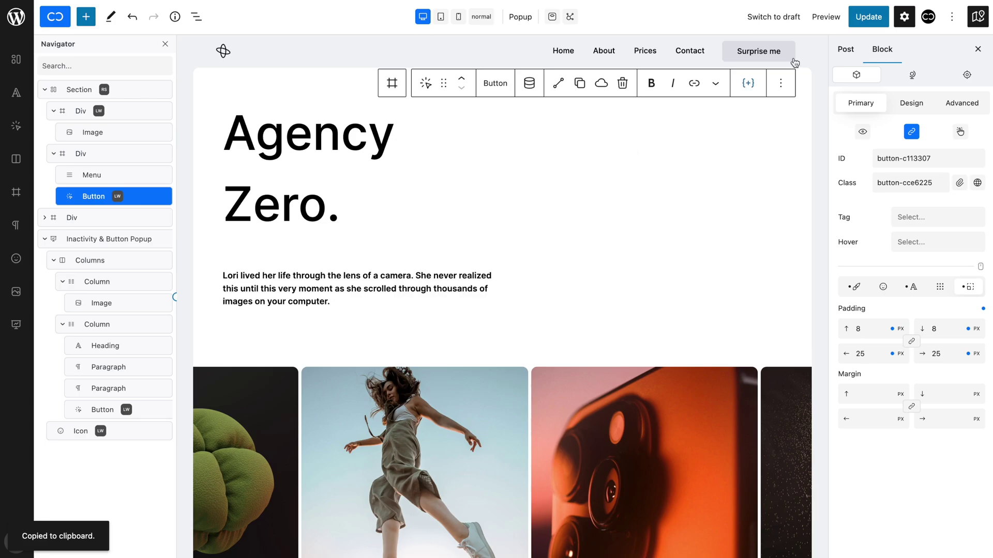
Update the page, test Surprise me on the live page, then select the Exit Intent Popup
click(868, 17)
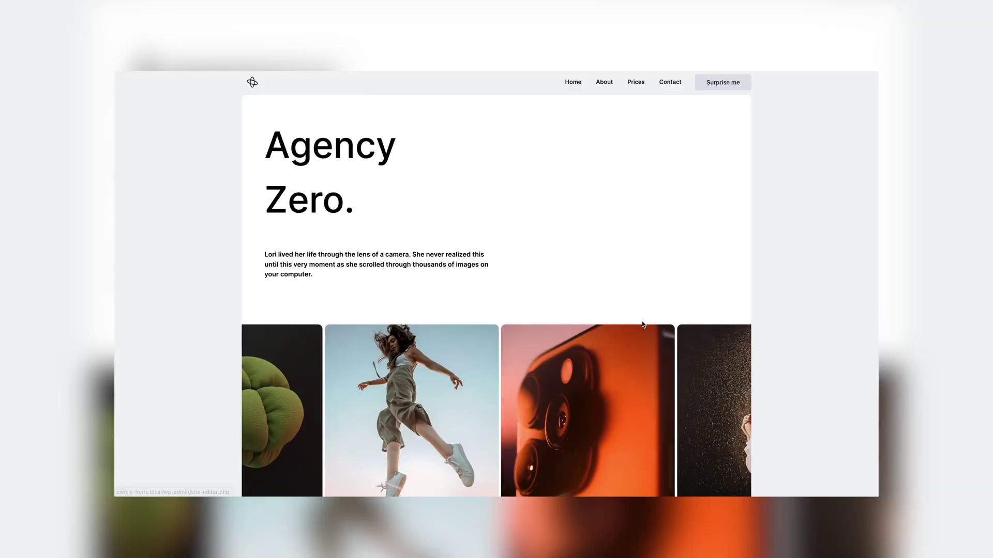
click(723, 83)
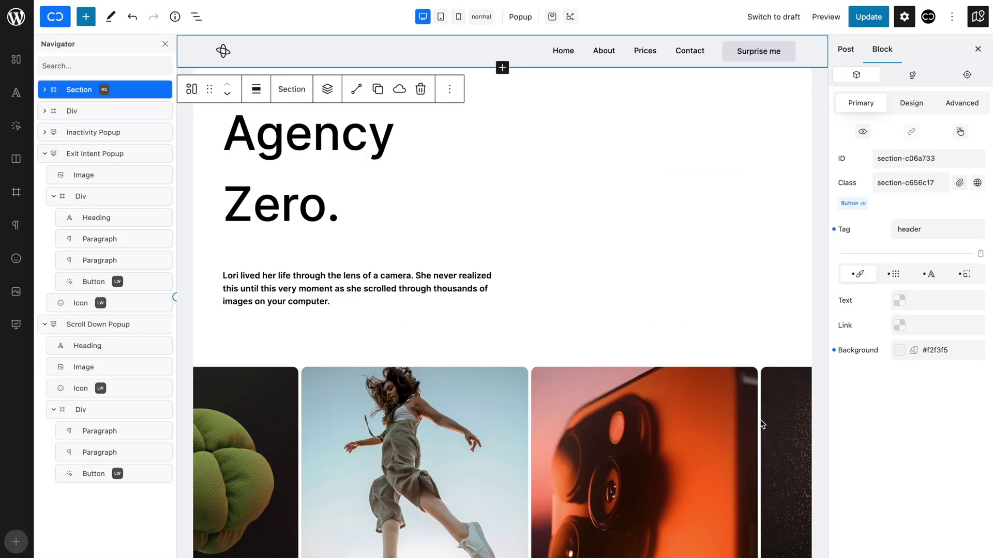
click(111, 149)
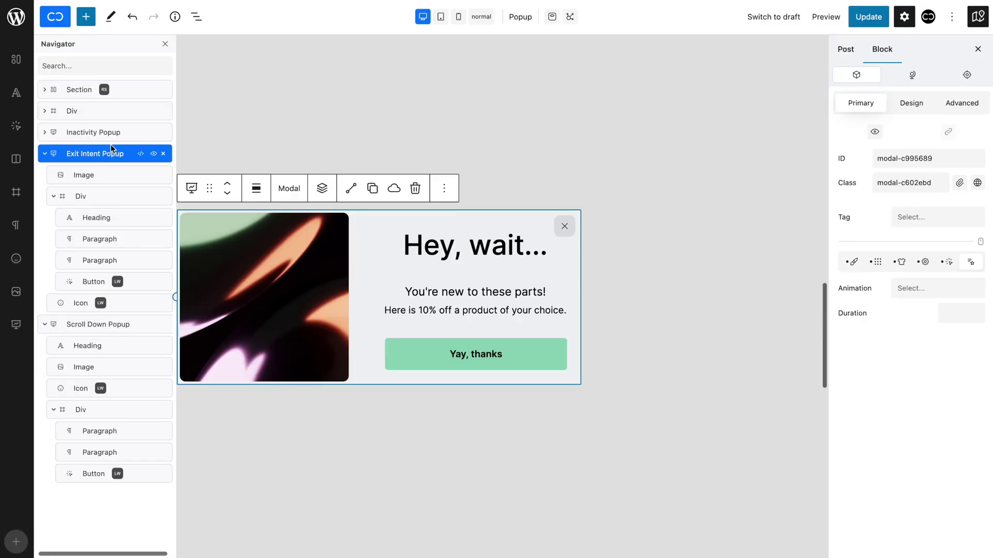
Select the Scroll Down Popup and dismiss the popups shown on the live page
click(114, 325)
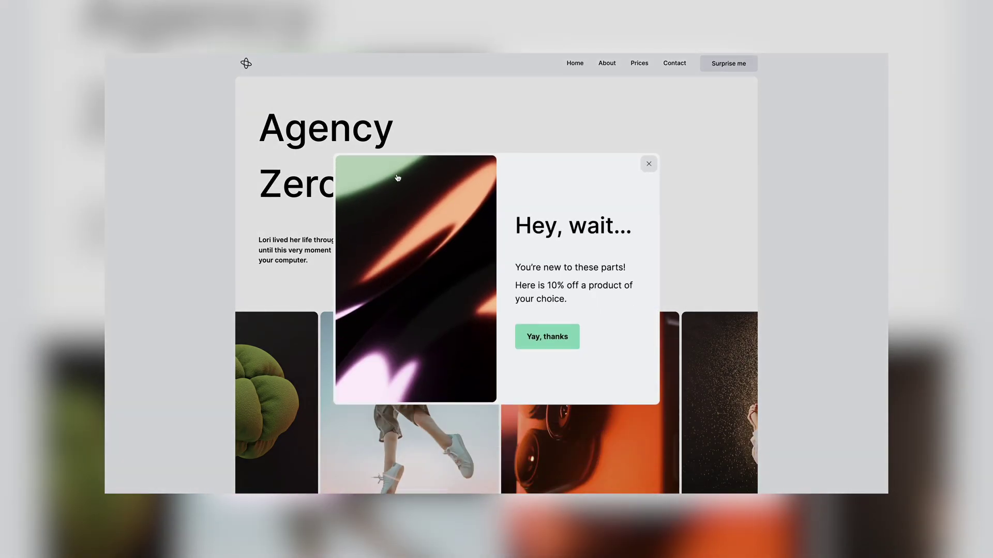
click(649, 164)
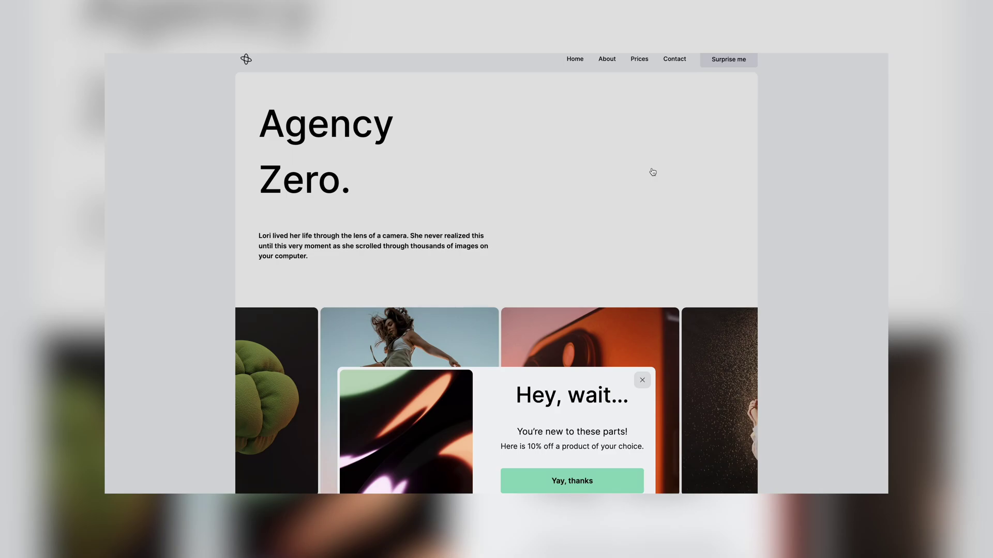
click(652, 172)
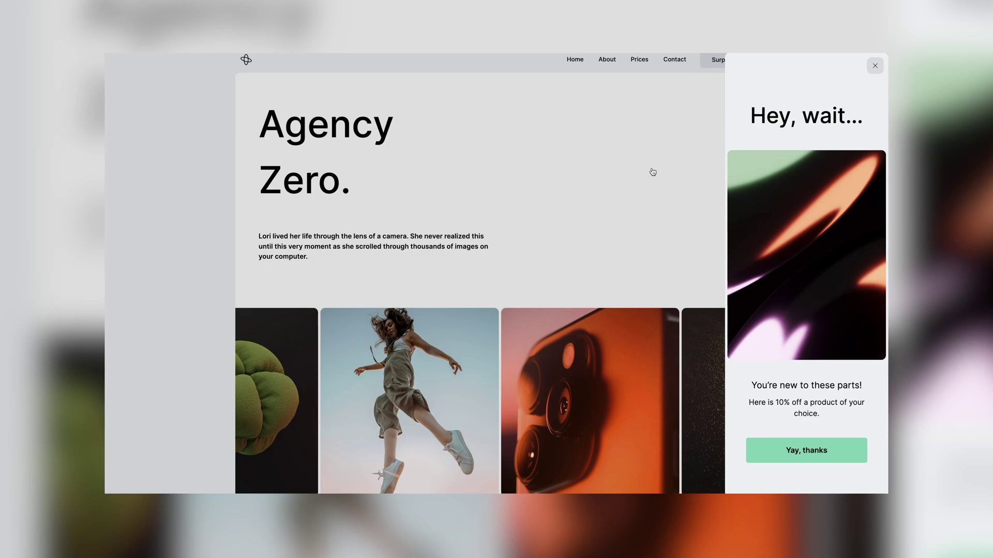
click(653, 173)
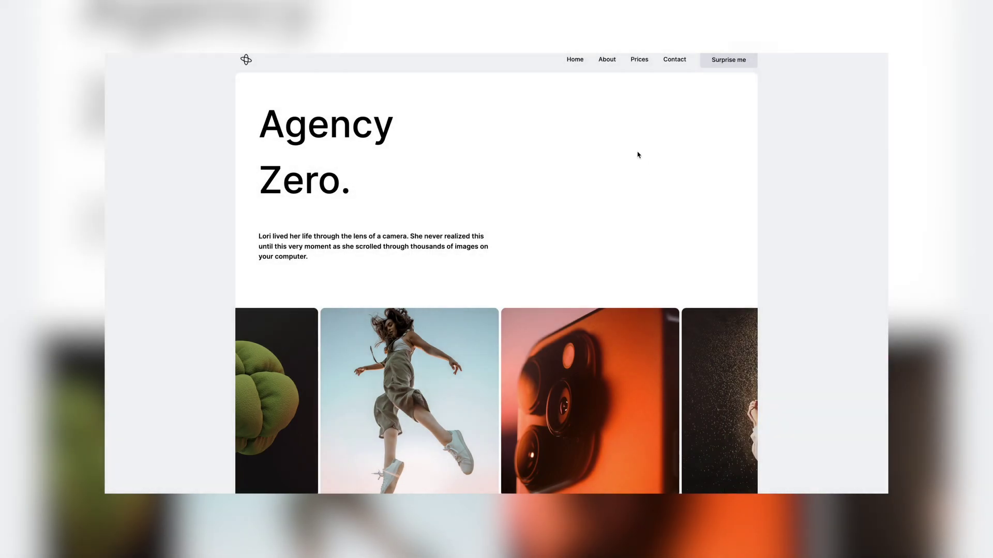
mouse_move(460, 49)
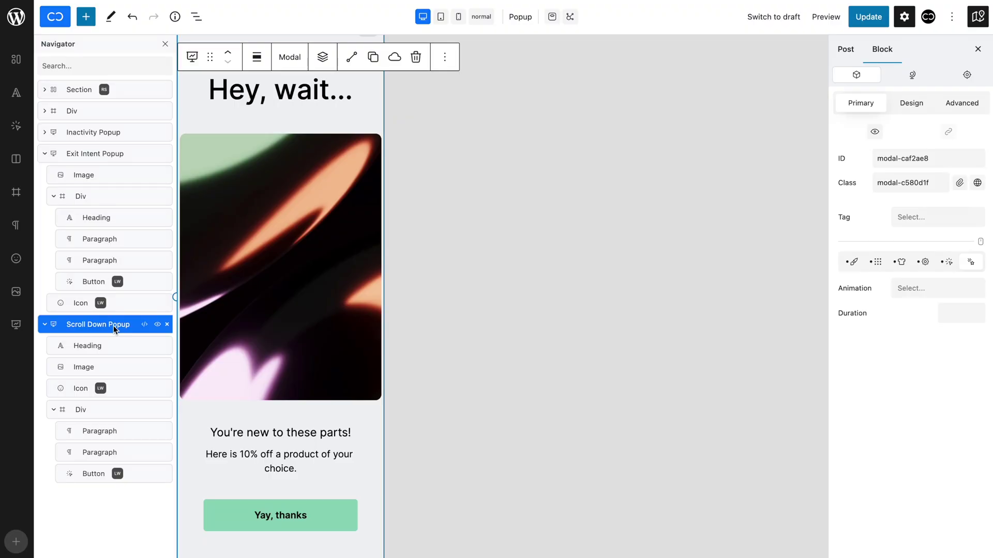
In Modal Style, set the Exit Intent Popup's Align to flex-start and Justify to center
click(118, 156)
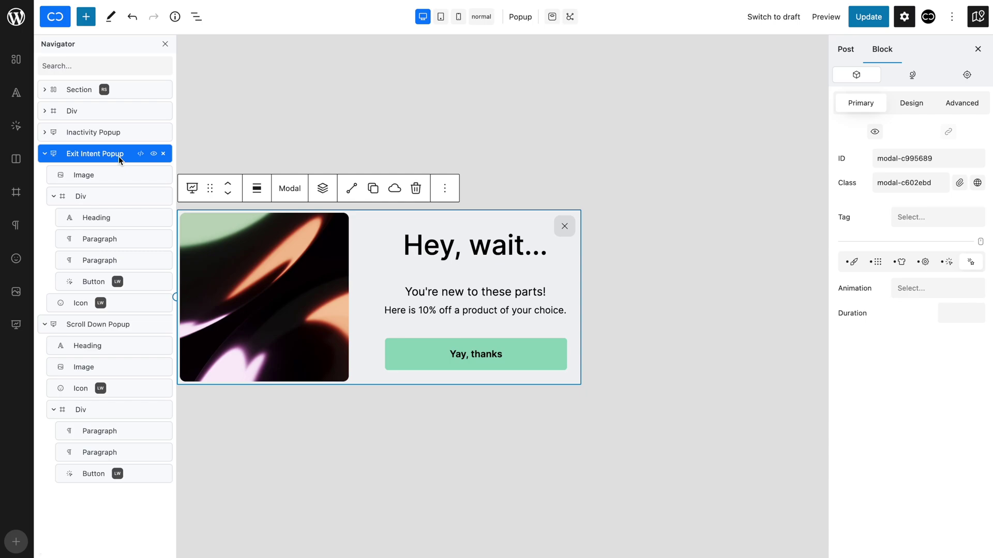
click(899, 262)
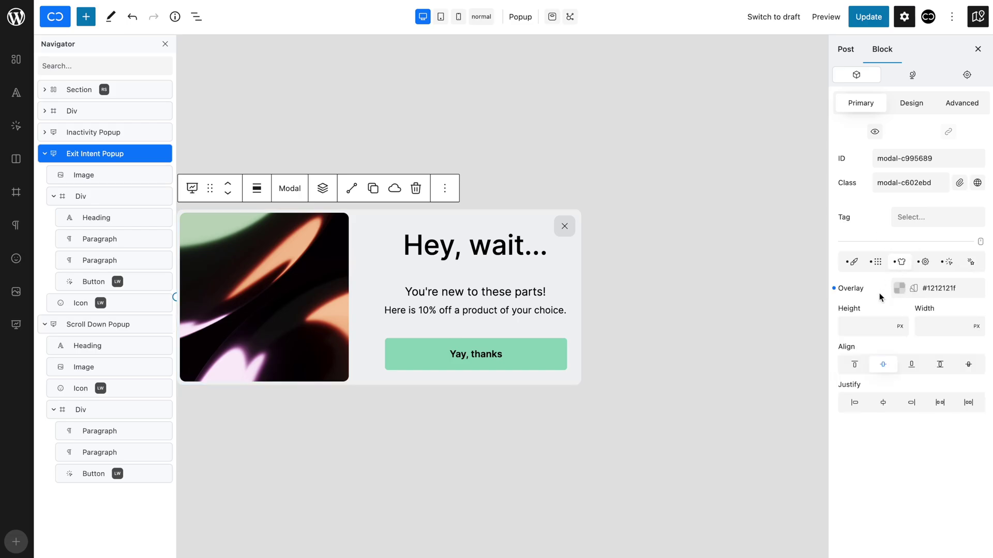
click(854, 367)
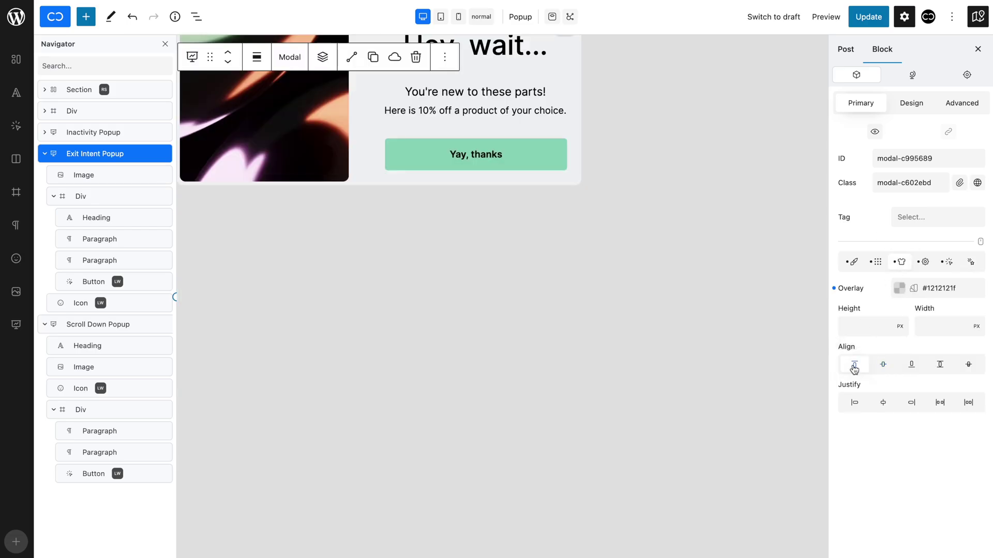
click(885, 402)
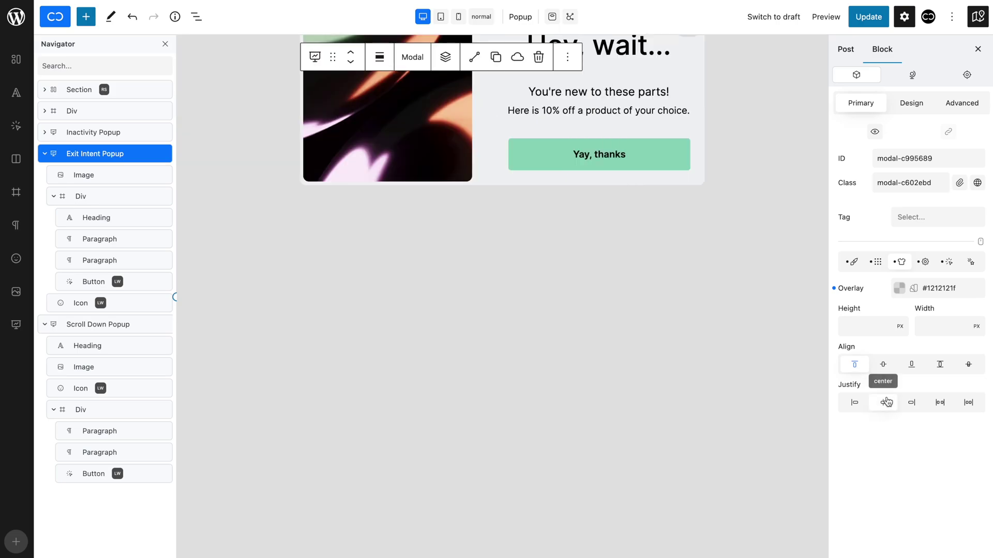
scroll(751, 387, up, 2)
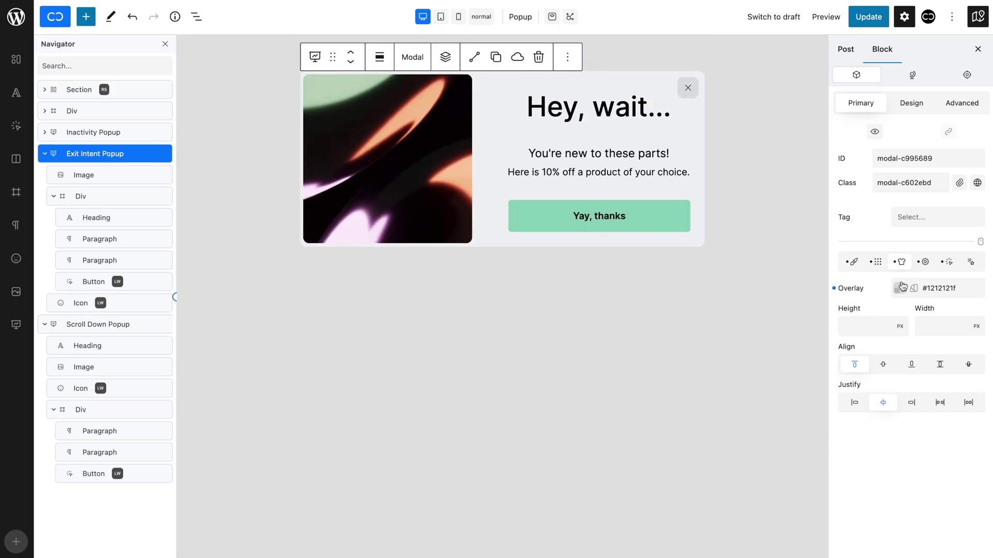
Set the popup's Appear trigger to On Exit Intent
click(950, 262)
click(933, 288)
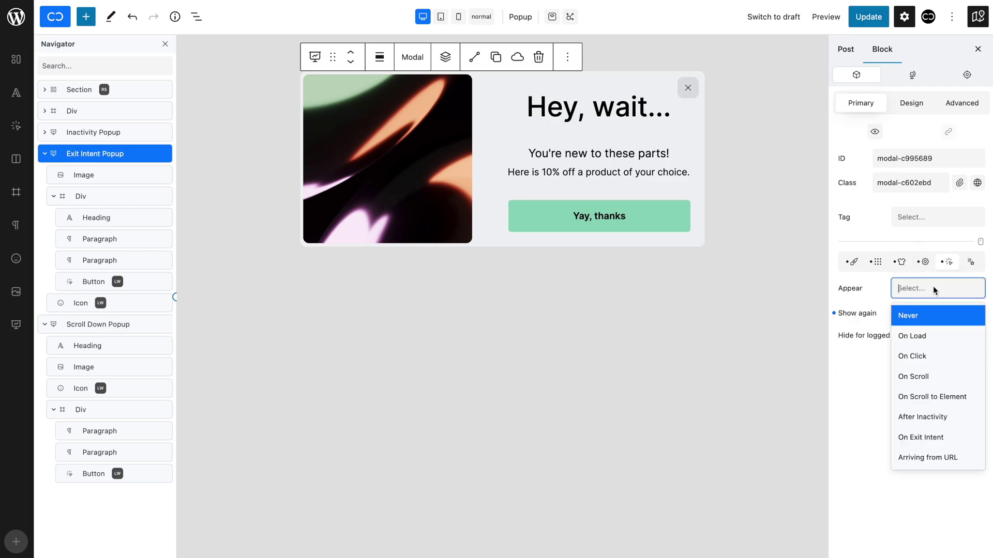
click(922, 429)
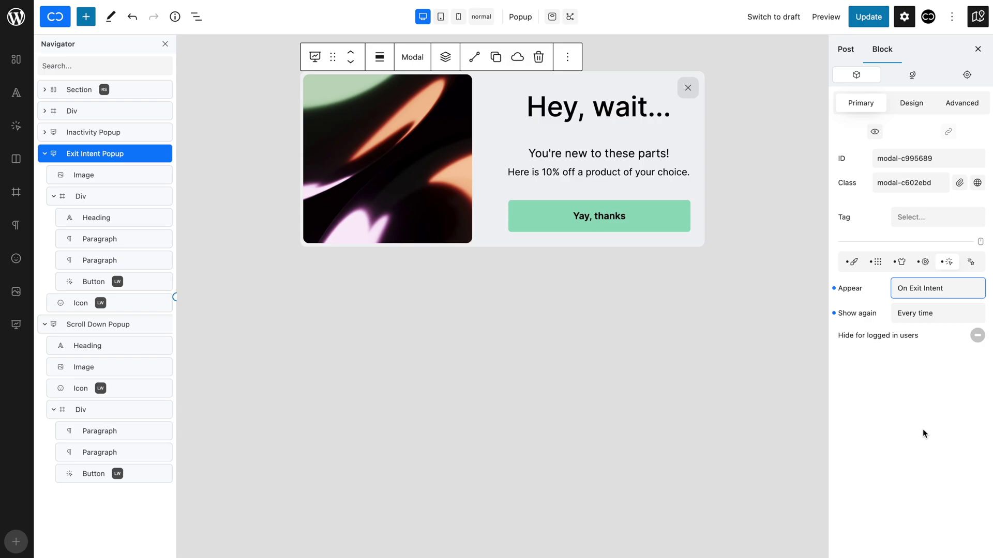
Give the popup a Slide In Top entrance animation with 0.2 duration
click(971, 263)
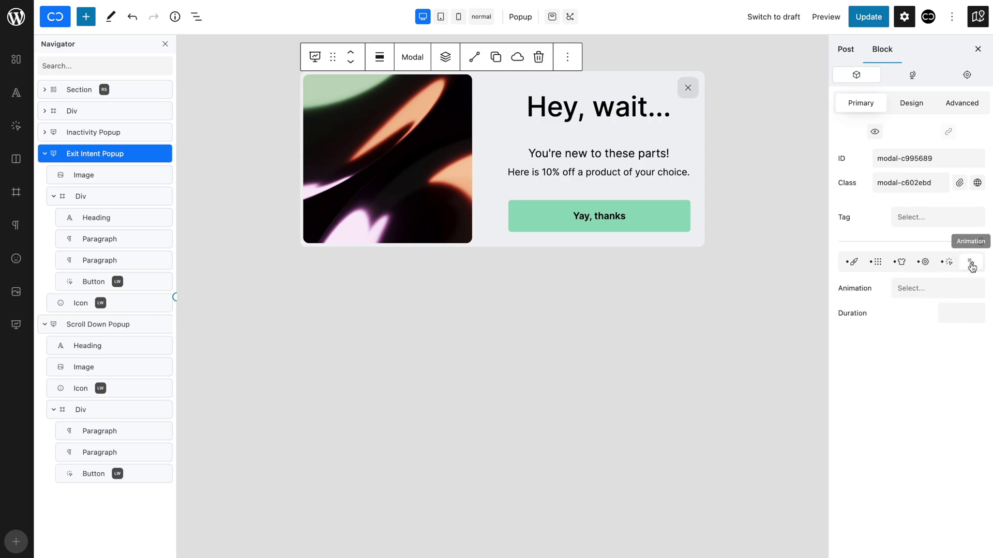
click(948, 290)
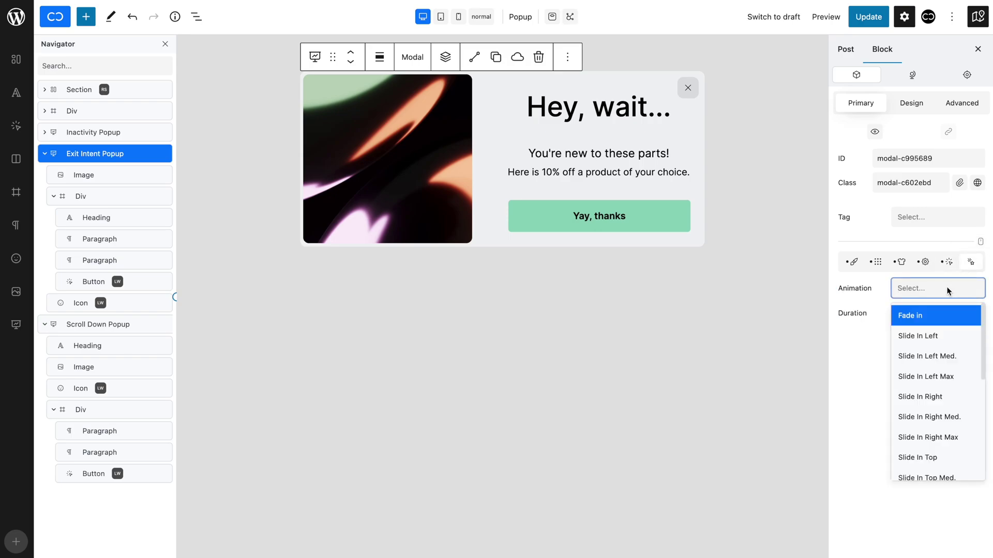
click(926, 455)
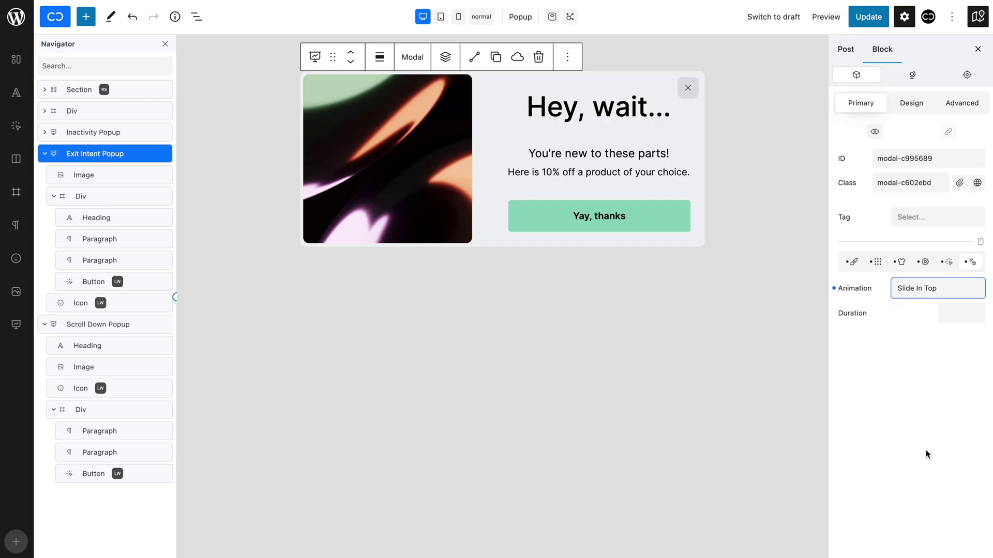
click(949, 313)
text(0.2)
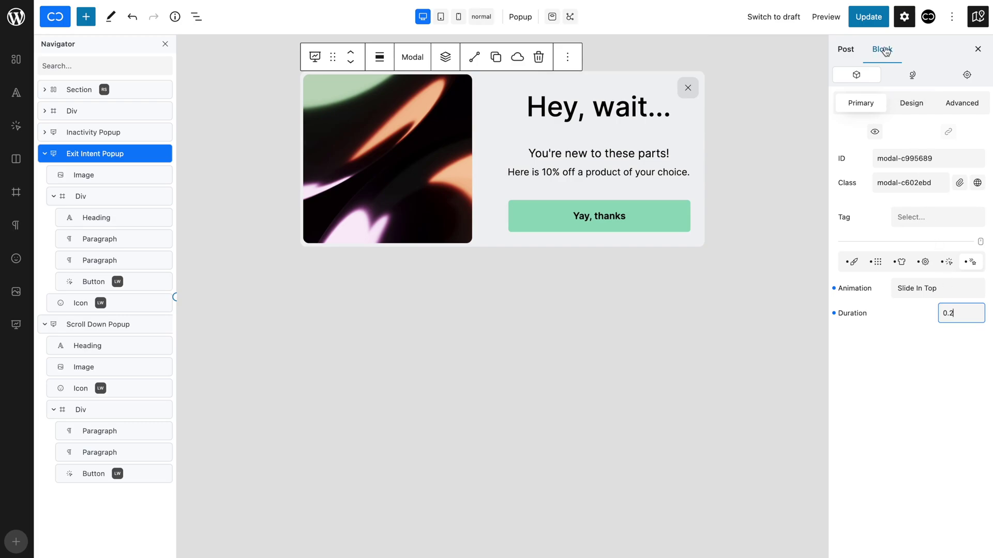
Update the page and close the exit-intent popup on the live page
click(879, 23)
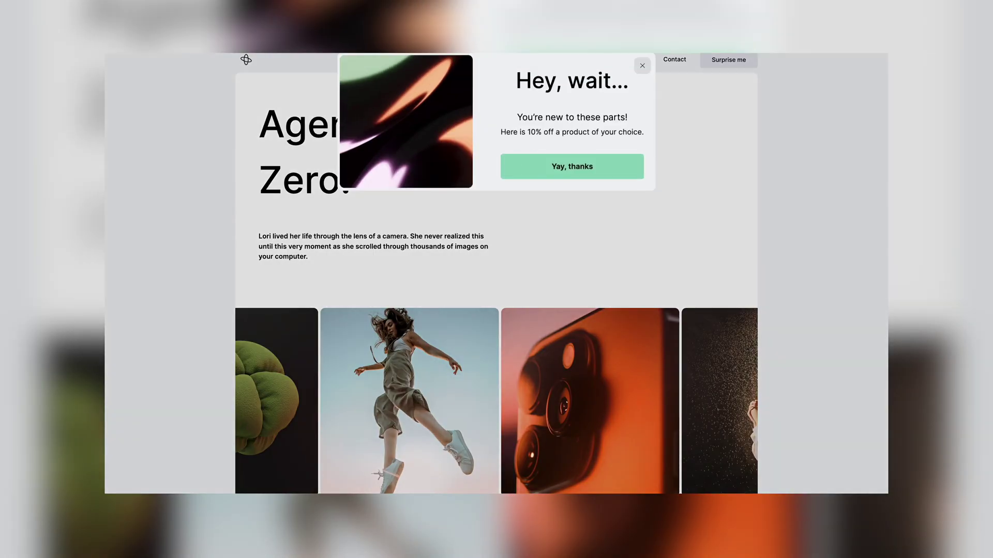
click(643, 65)
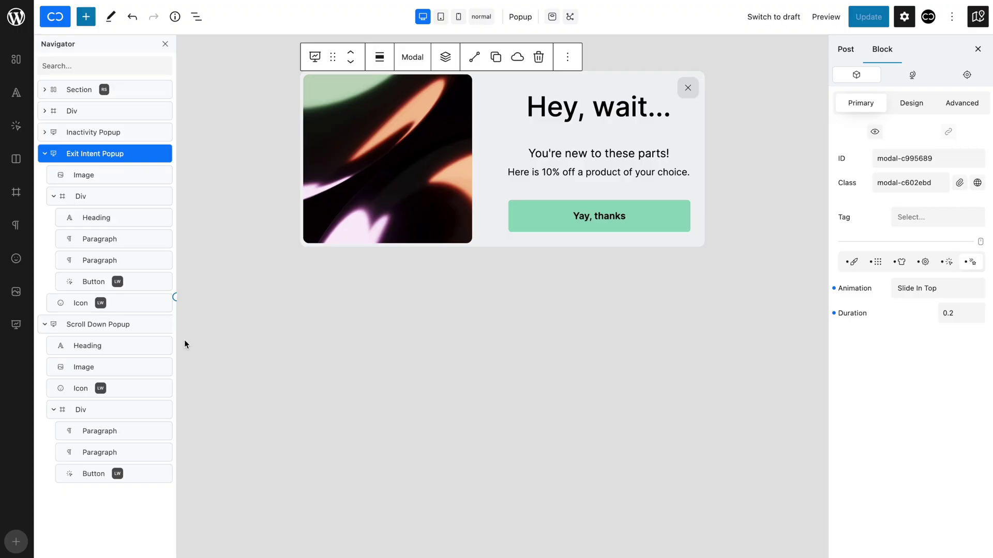
Select the Scroll Down Popup and open its Modal Style overlay, size and alignment settings
click(121, 324)
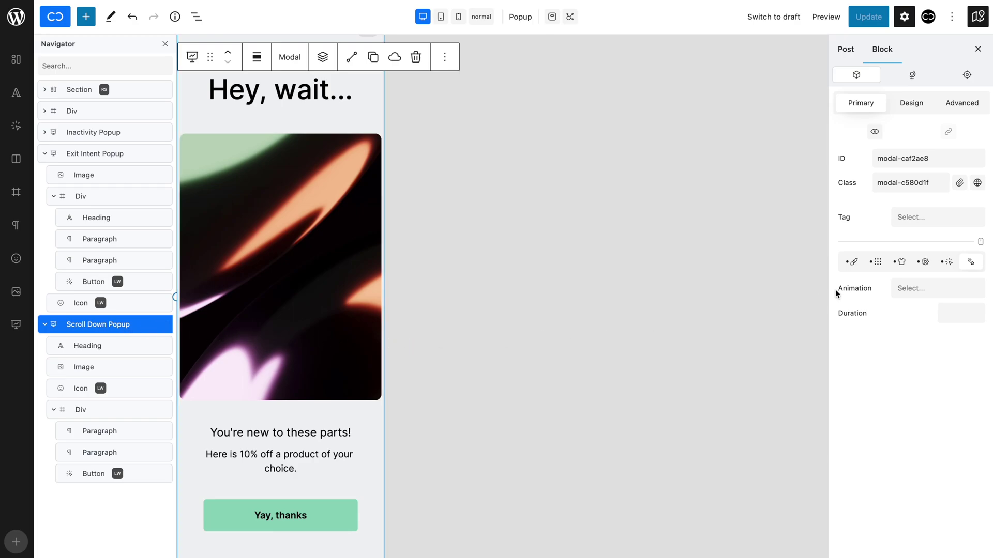
click(900, 262)
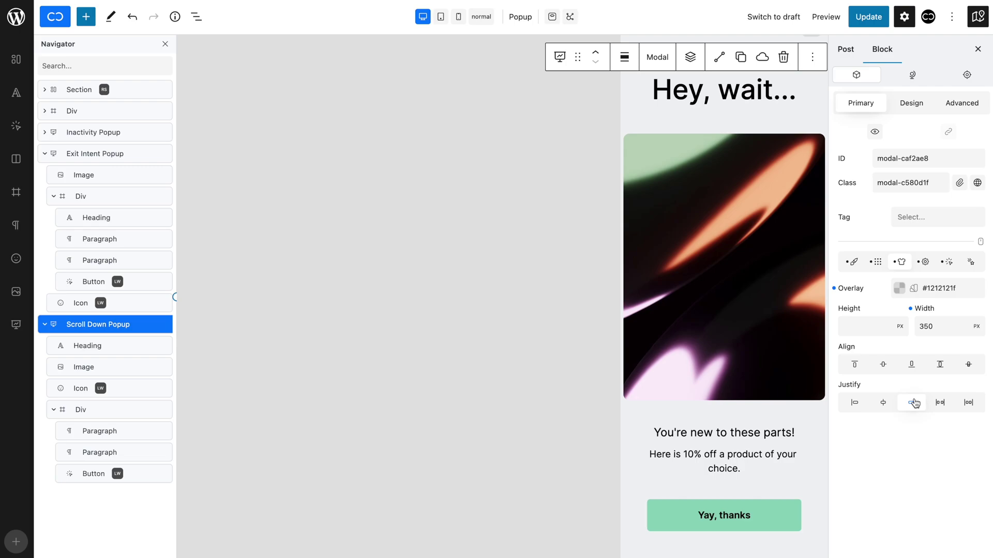
Make the popup appear on a downward scroll after 2%
click(947, 263)
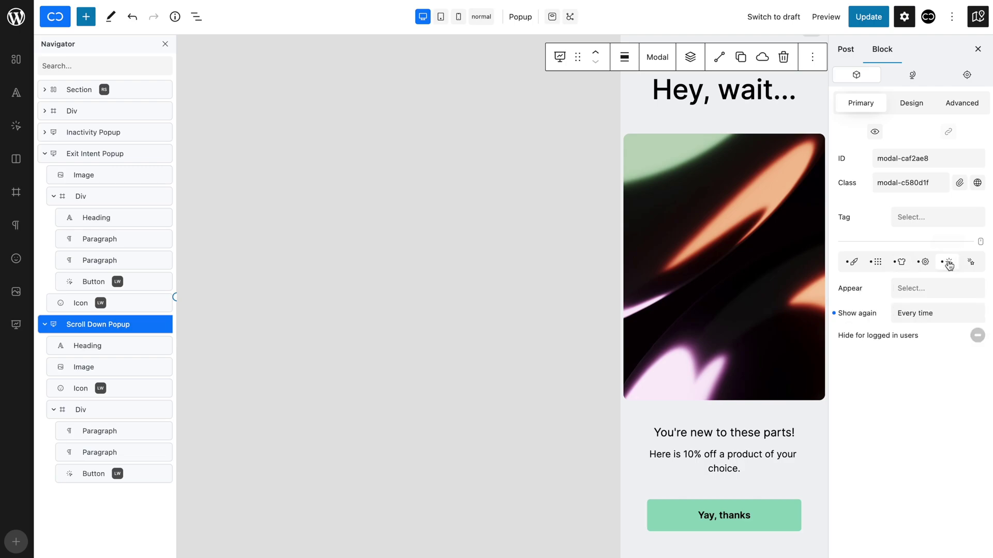
click(935, 289)
click(919, 376)
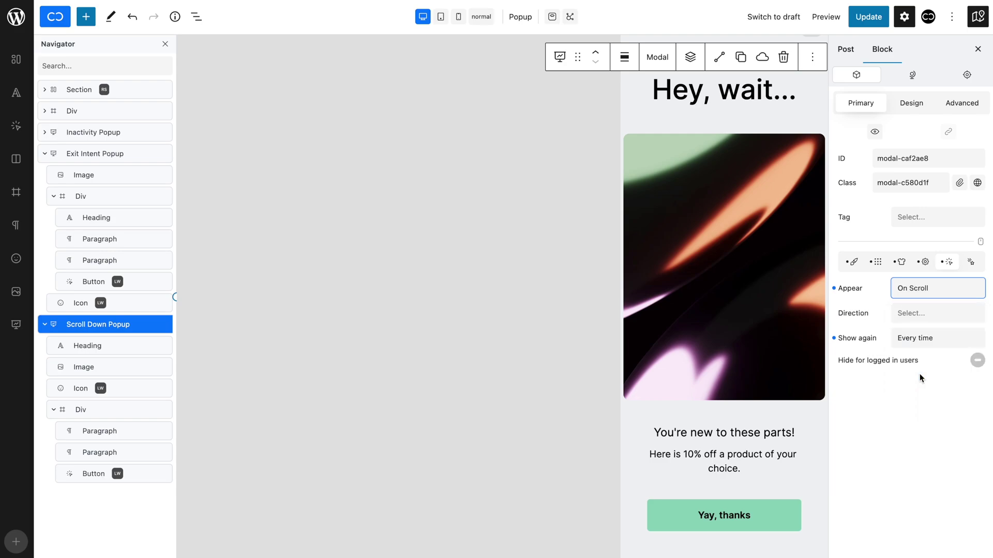
click(923, 315)
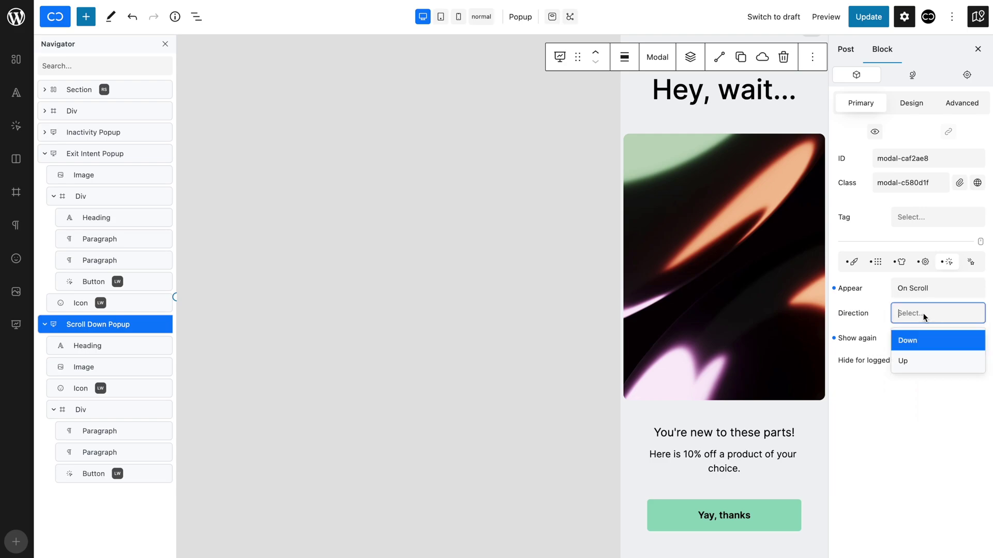
click(916, 341)
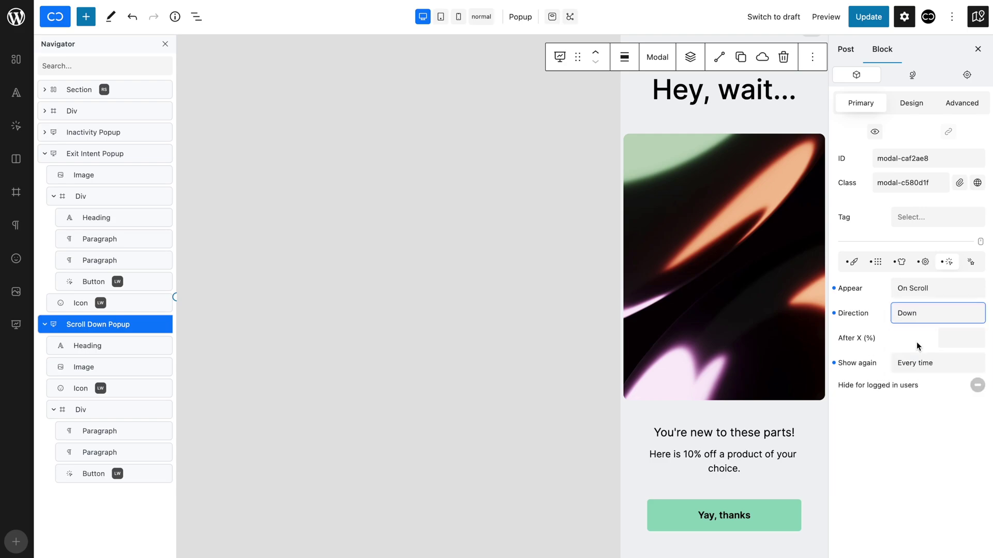
click(949, 338)
text(2)
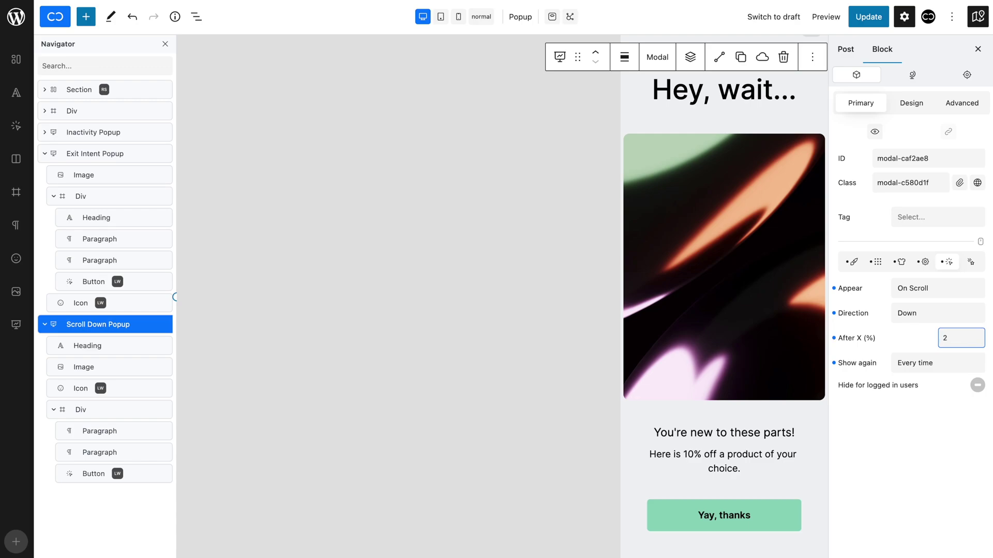
click(932, 402)
Give the popup a Slide In Right animation lasting 0.4, then update and check it live
click(972, 263)
click(953, 289)
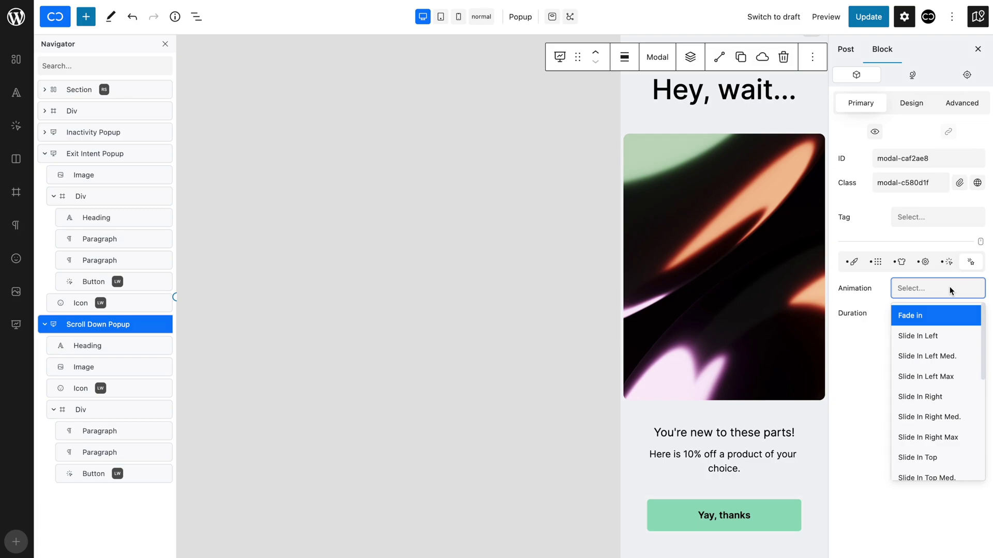
click(929, 401)
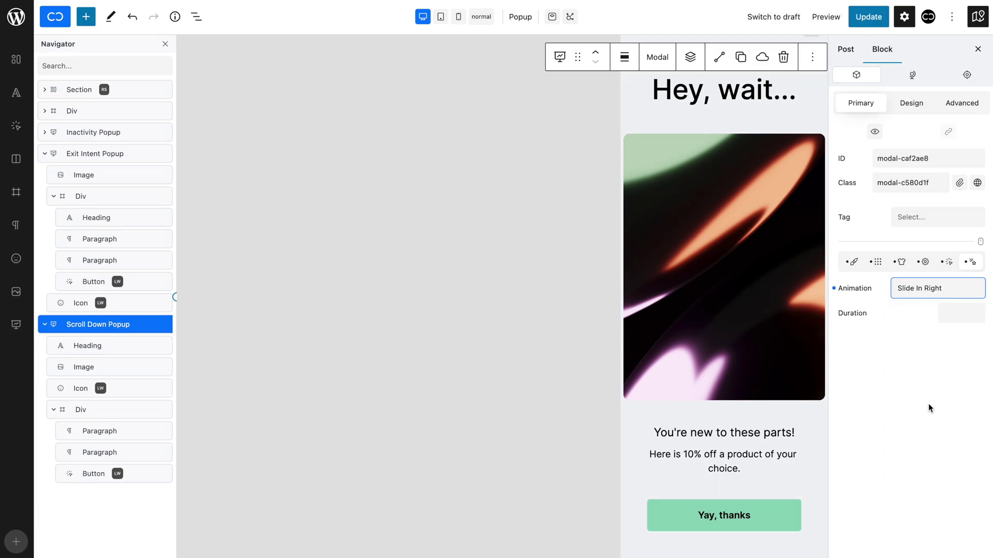
click(950, 313)
text(0.4)
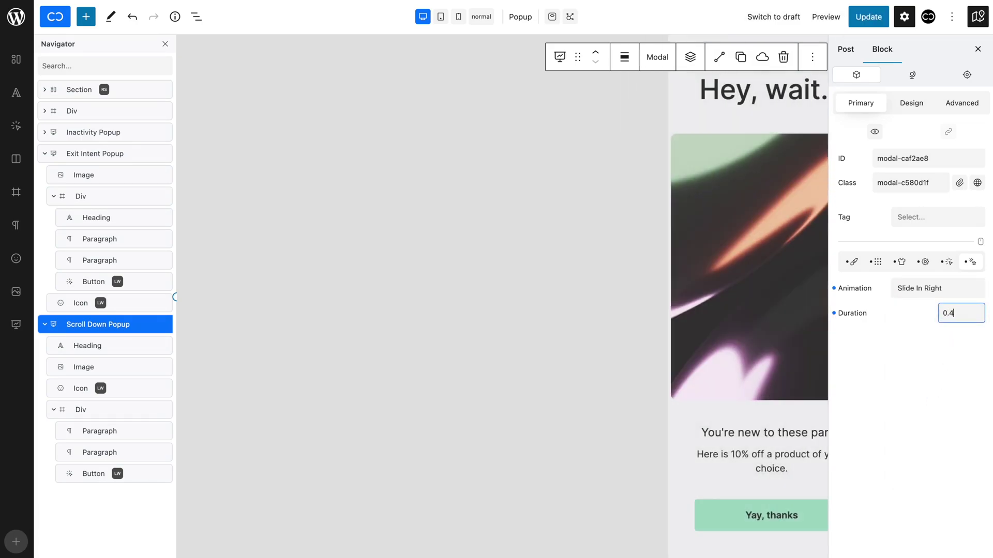
click(943, 349)
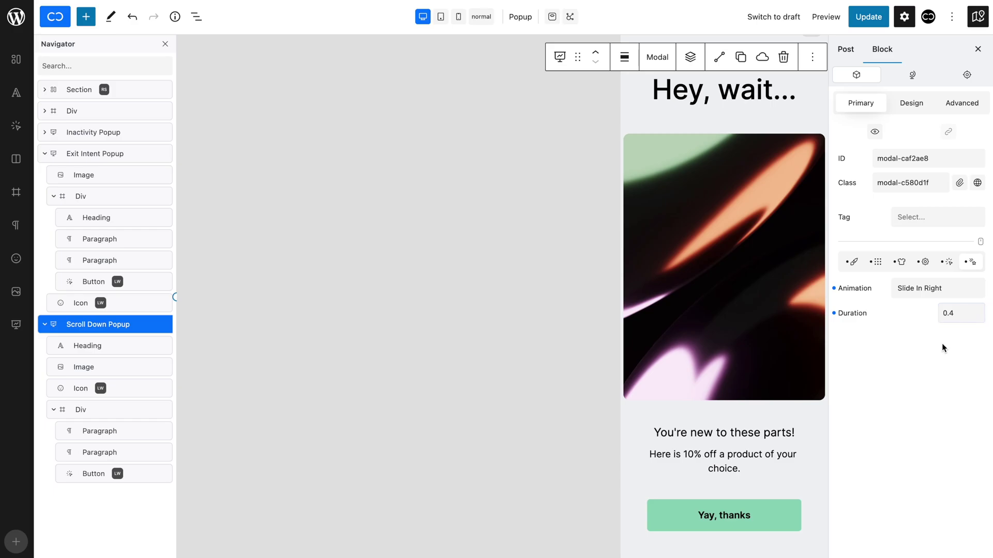
click(872, 10)
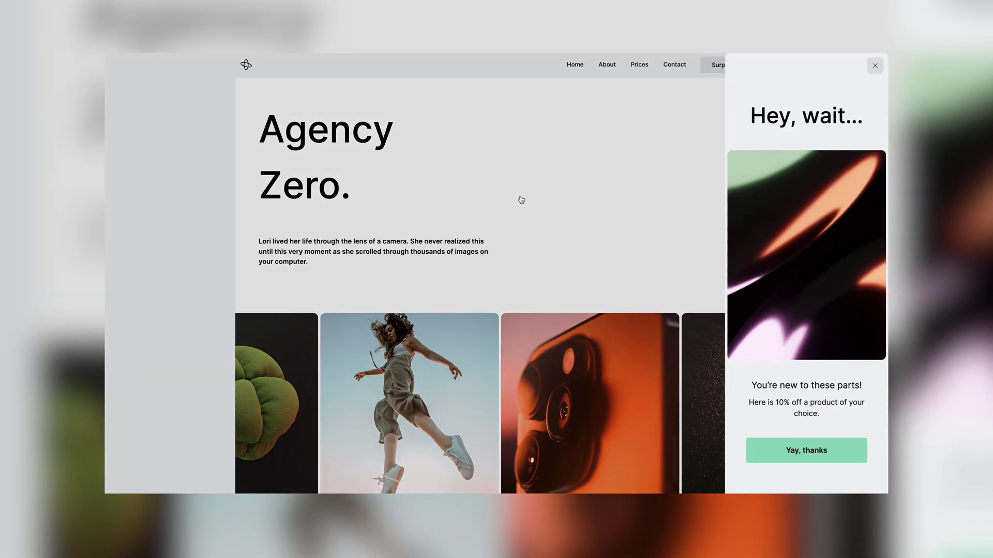
click(522, 199)
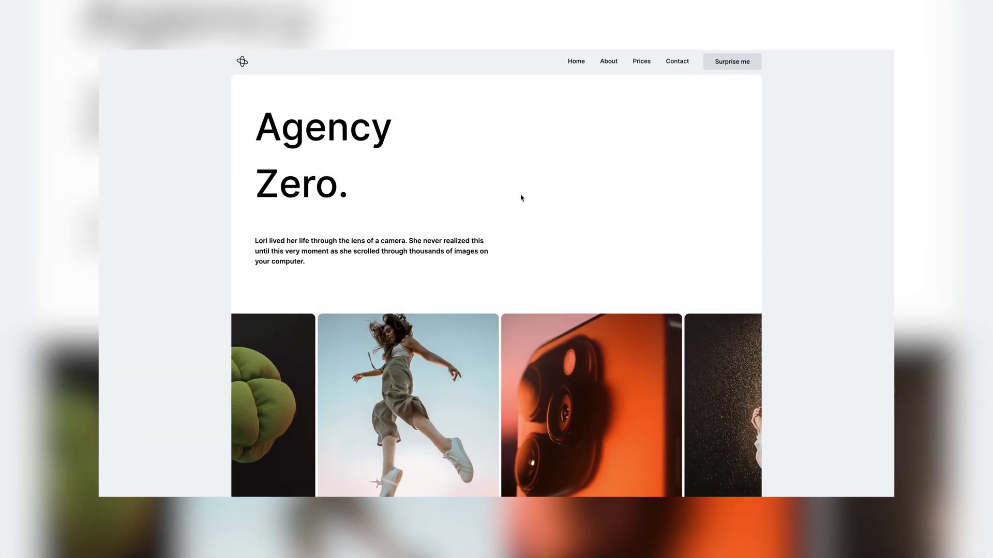